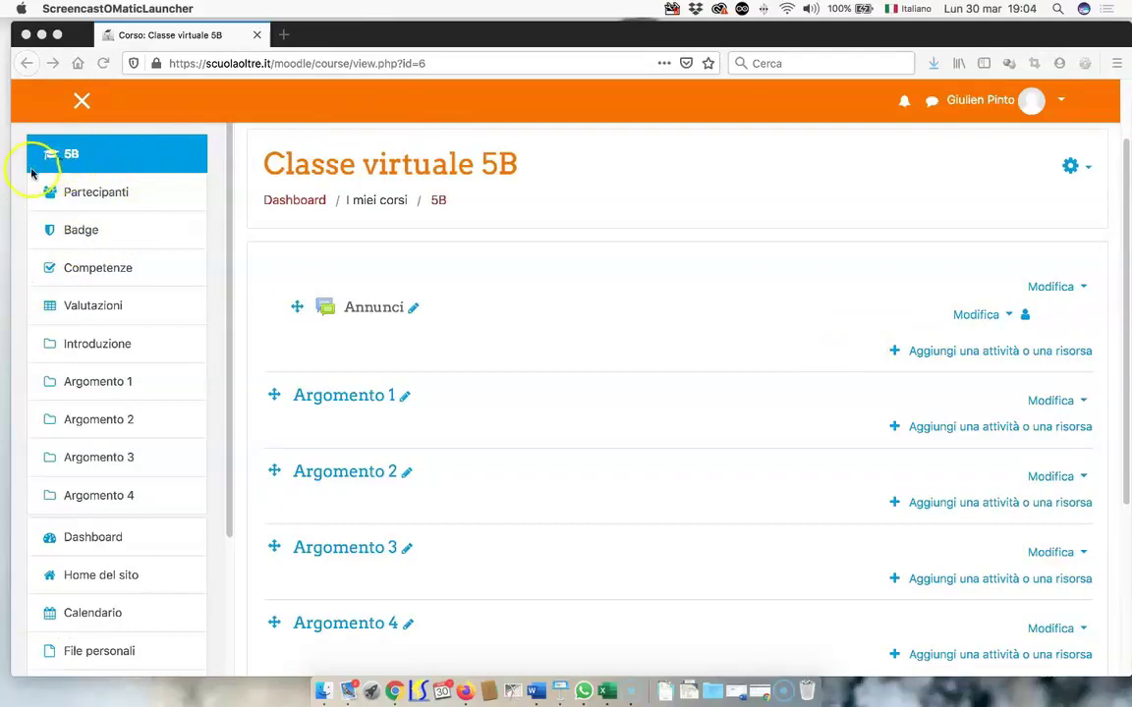
Step: Open the participants page of the 5B course and review the enrolled users
{"action": "left_click", "coordinate": [122, 203]}
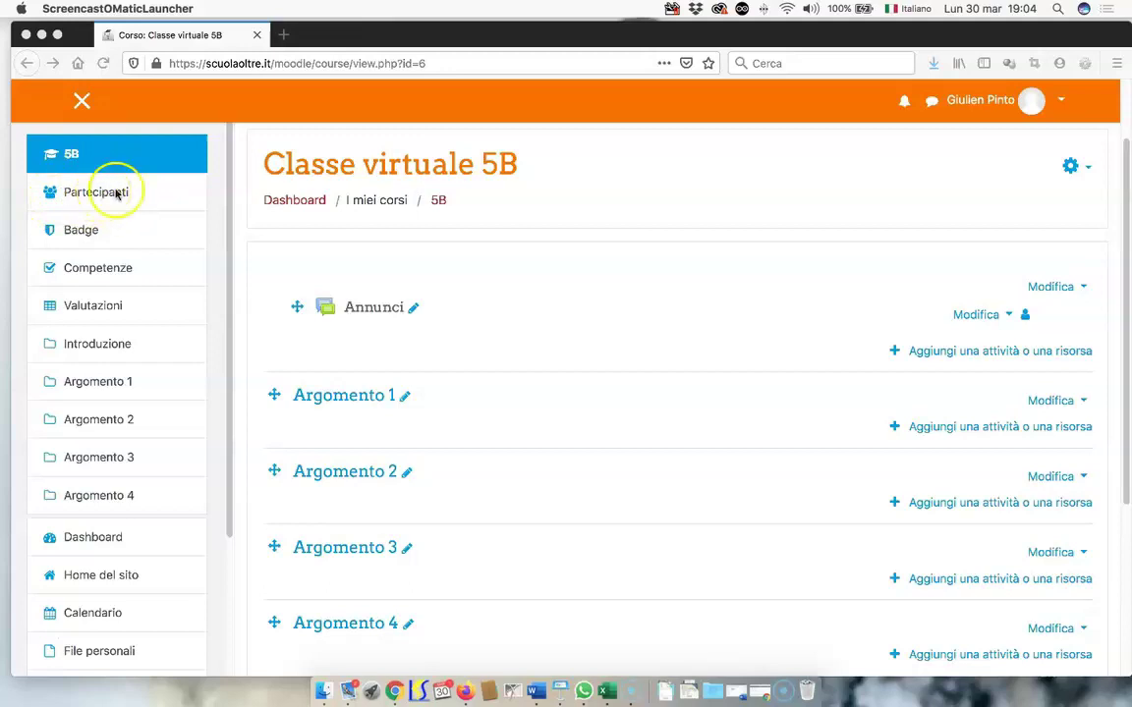
{"action": "left_click", "coordinate": [79, 196]}
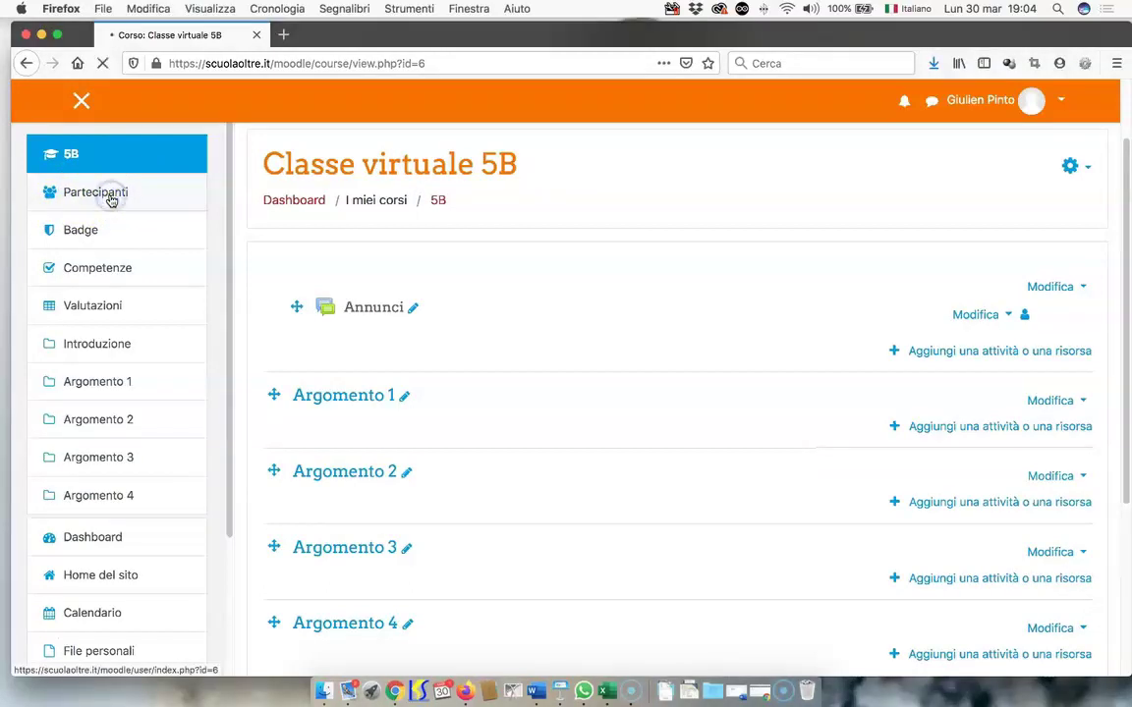
{"action": "scroll", "coordinate": [590, 535], "scroll_direction": "down", "scroll_amount": 3}
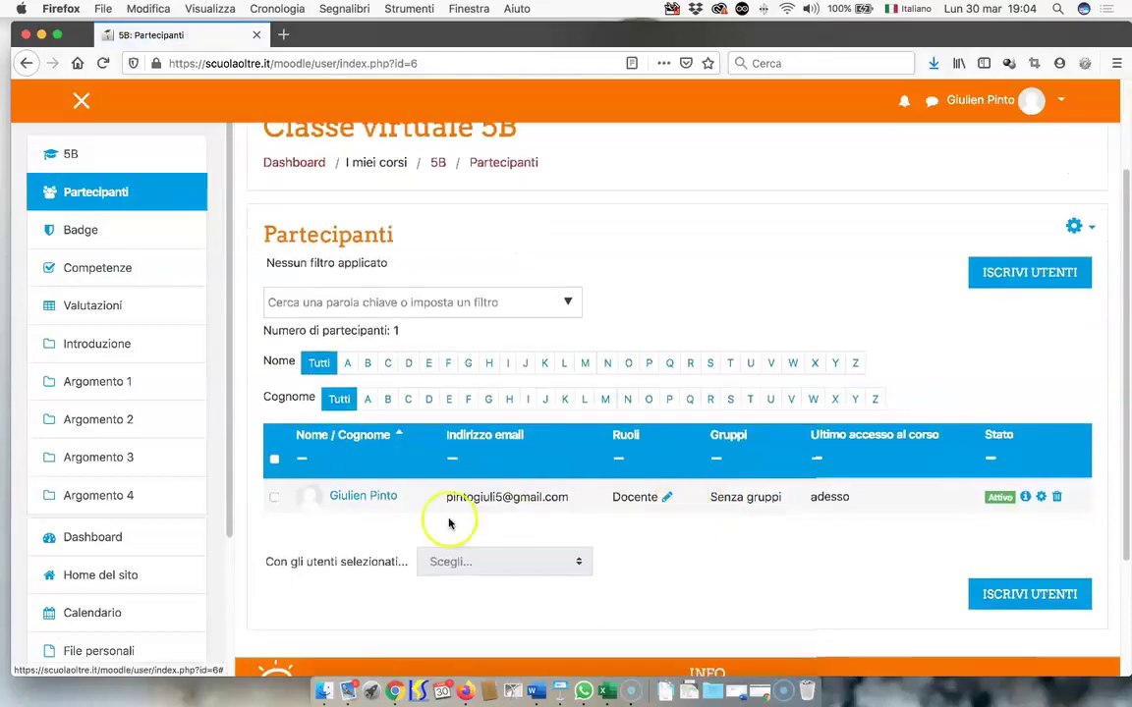
{"action": "scroll", "coordinate": [521, 515], "scroll_direction": "up", "scroll_amount": 1}
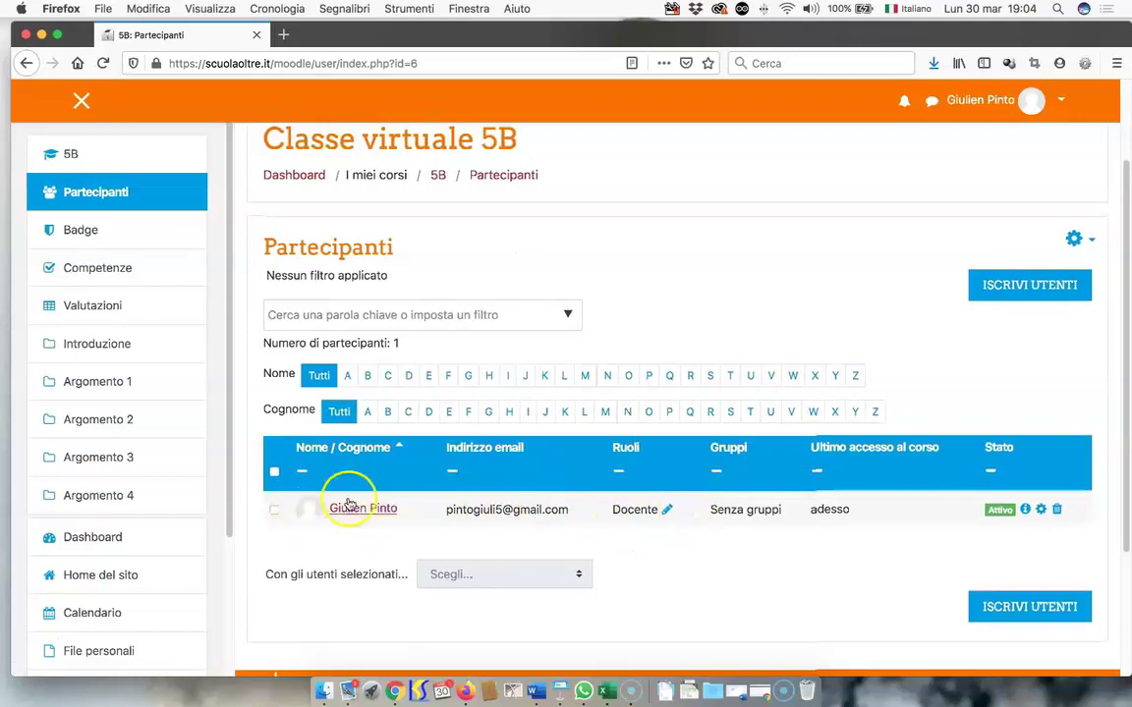
{"action": "scroll", "coordinate": [285, 260], "scroll_direction": "up", "scroll_amount": 3}
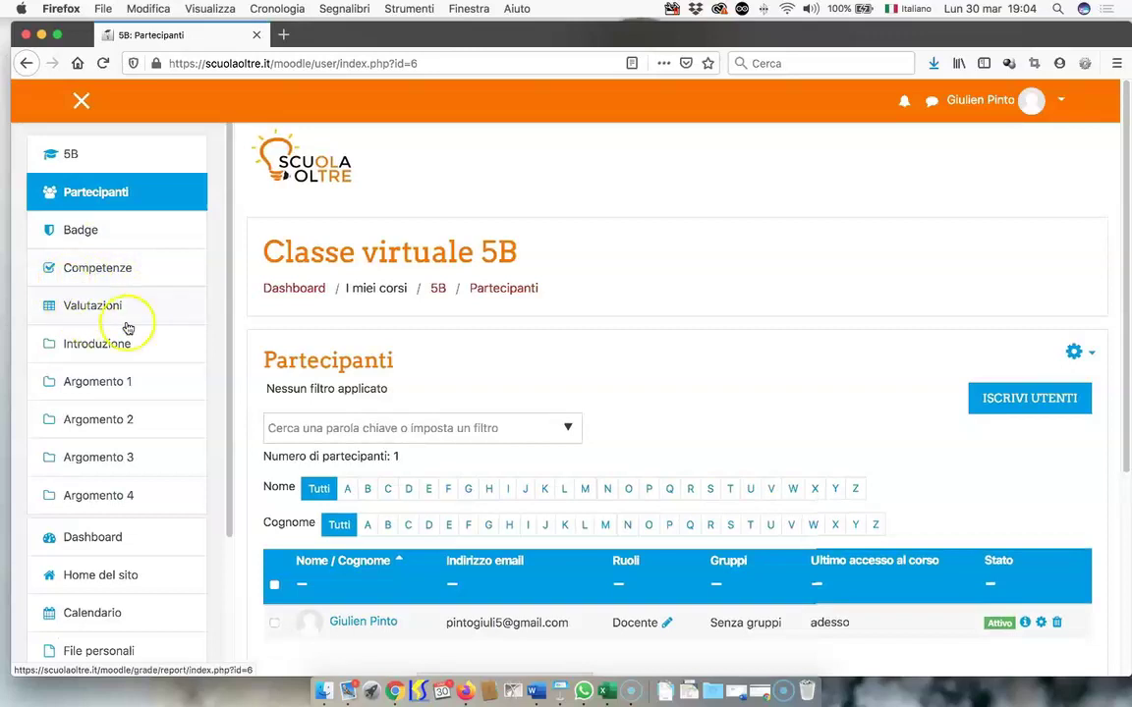
Step: Look over the navigation entries and return to the main page of the 5B course
{"action": "scroll", "coordinate": [127, 346], "scroll_direction": "down", "scroll_amount": 3}
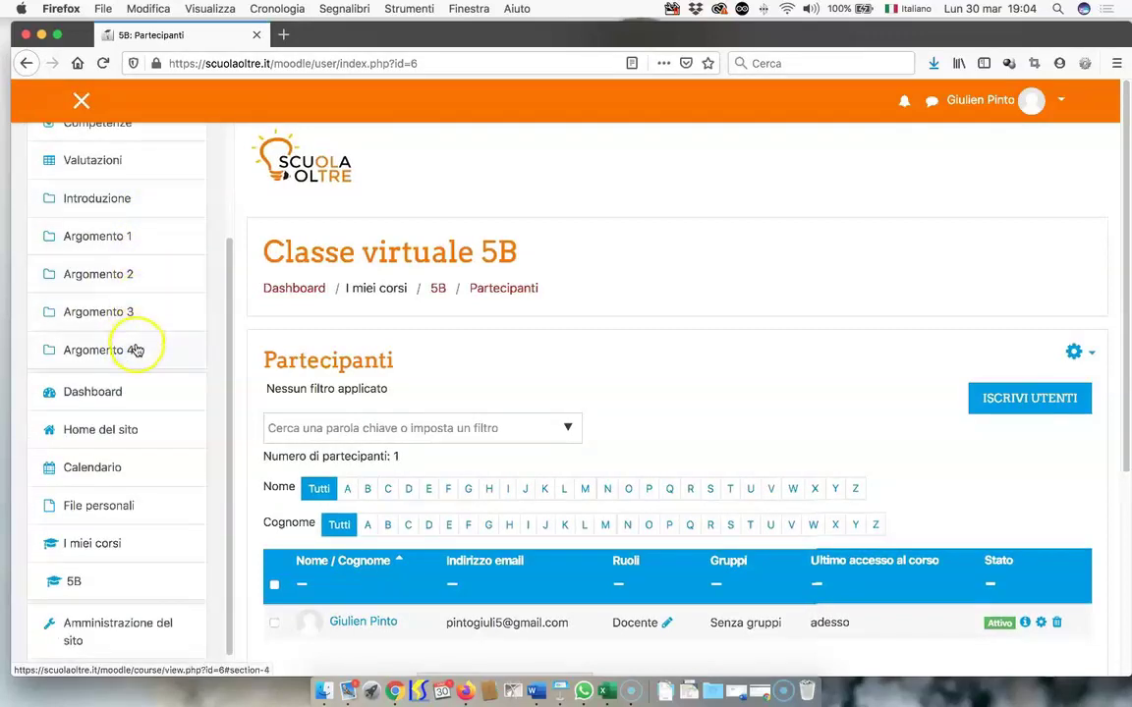
{"action": "scroll", "coordinate": [132, 222], "scroll_direction": "up", "scroll_amount": 3}
{"action": "left_click", "coordinate": [63, 157]}
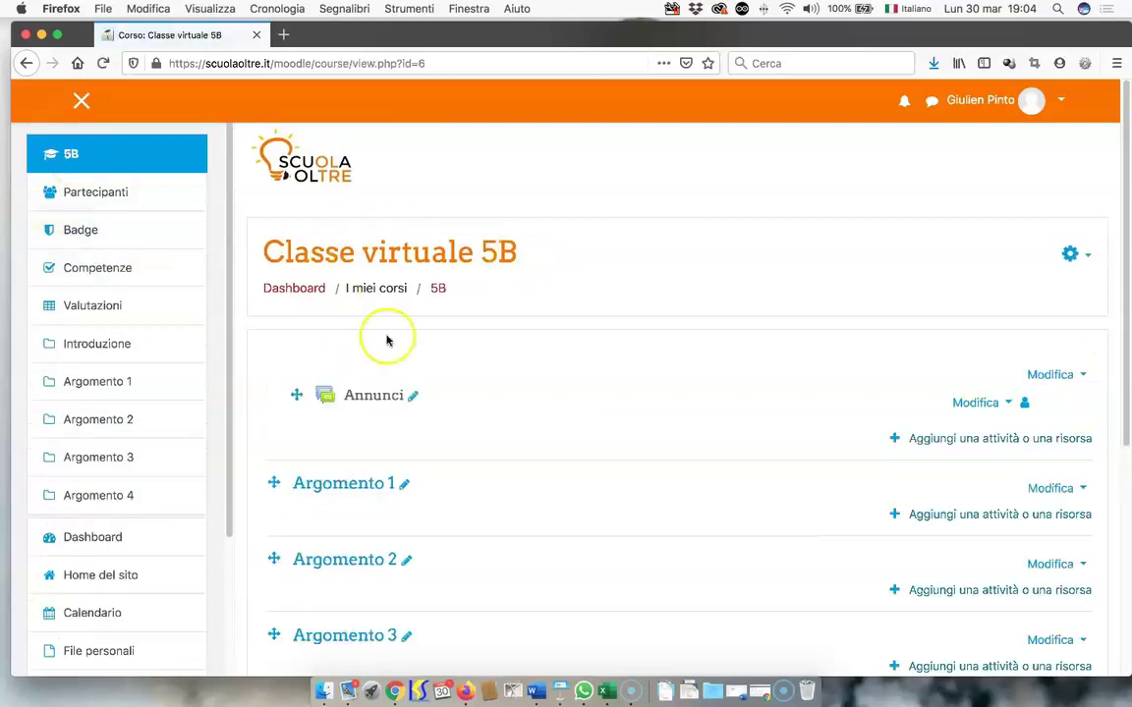
Step: Open the Dashboard and look through its recently visited courses and course overview blocks
{"action": "scroll", "coordinate": [159, 445], "scroll_direction": "down", "scroll_amount": 2}
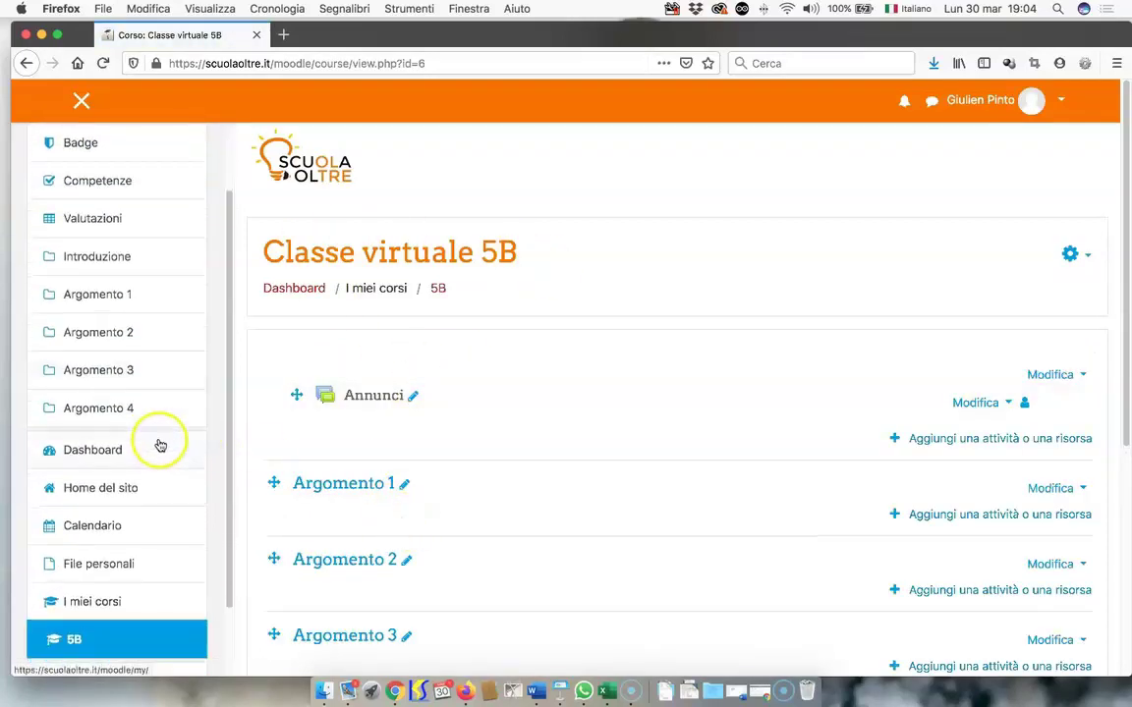
{"action": "scroll", "coordinate": [160, 446], "scroll_direction": "down", "scroll_amount": 2}
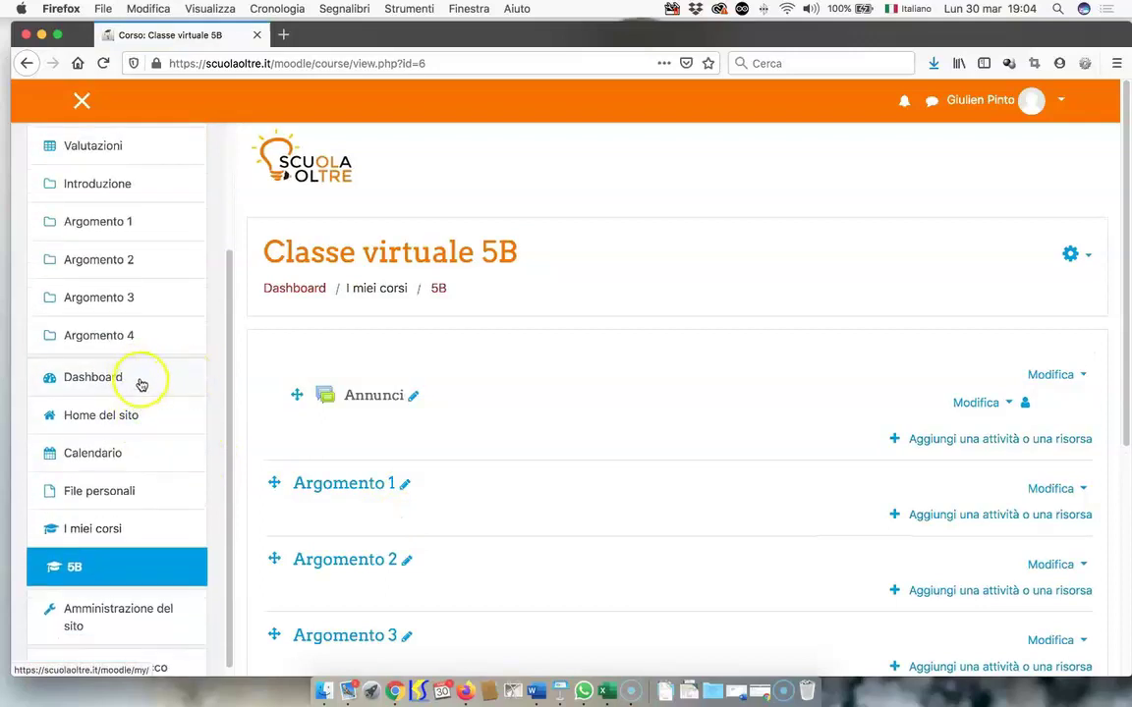
{"action": "left_click", "coordinate": [144, 377]}
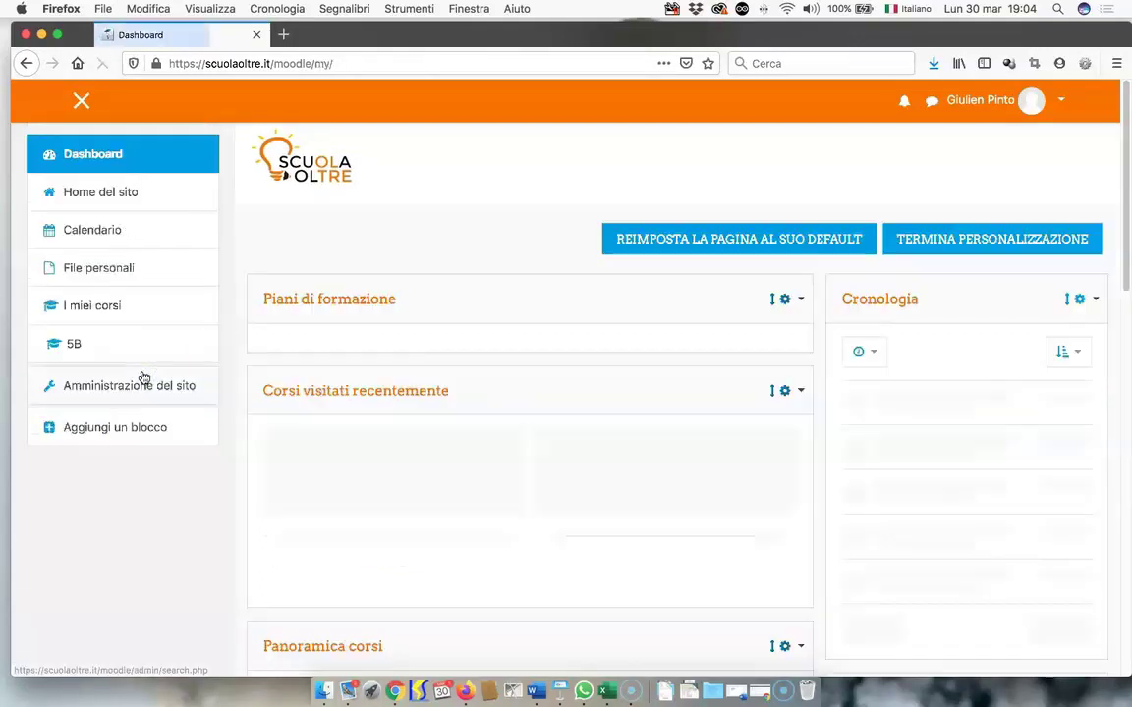
{"action": "left_click", "coordinate": [556, 487]}
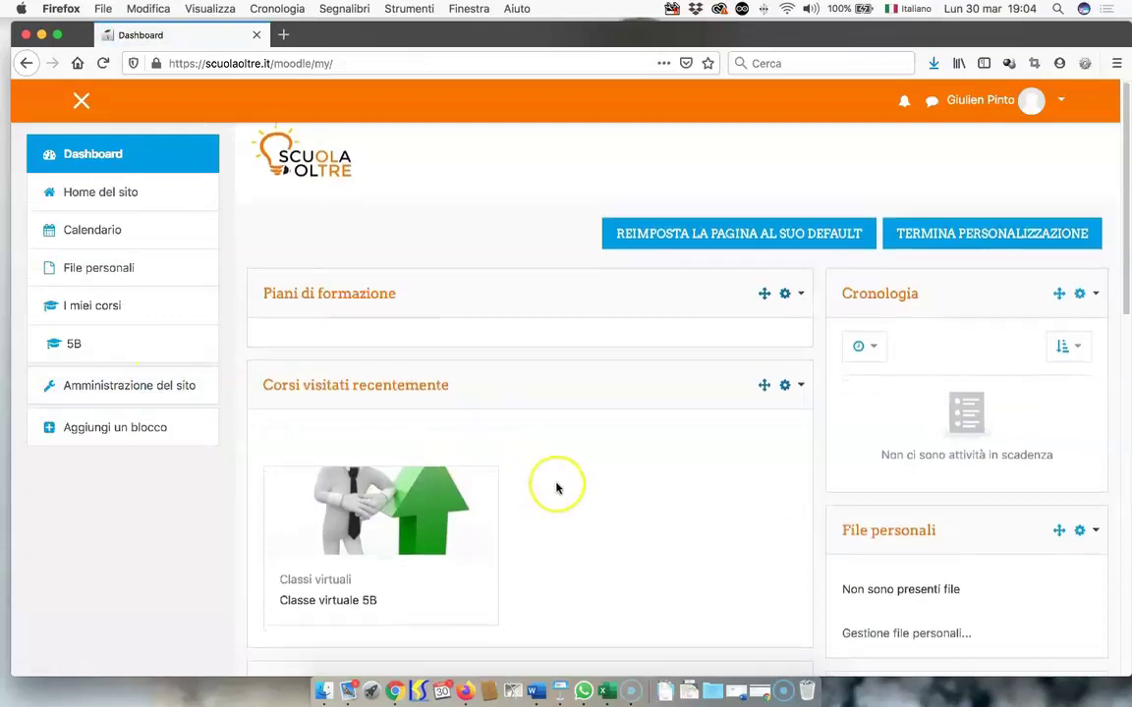
{"action": "scroll", "coordinate": [556, 488], "scroll_direction": "down", "scroll_amount": 2}
{"action": "scroll", "coordinate": [556, 487], "scroll_direction": "down", "scroll_amount": 10}
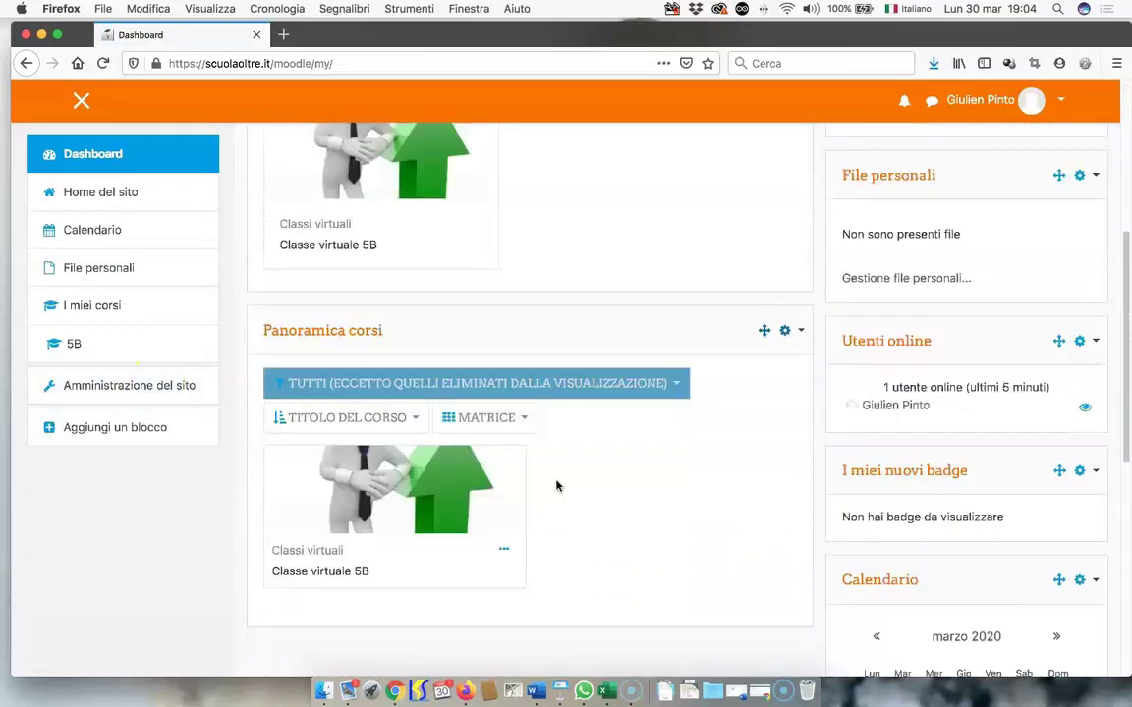
{"action": "scroll", "coordinate": [557, 485], "scroll_direction": "up", "scroll_amount": 10}
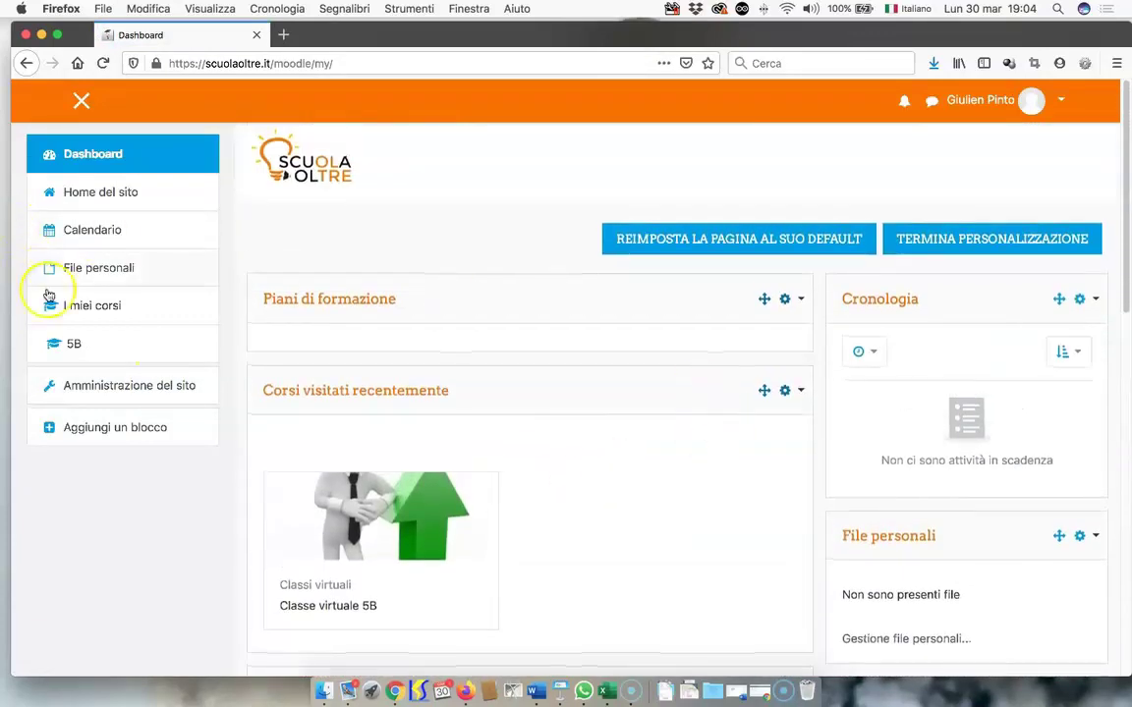
Step: Go back to the 5B course, open the site home page from there and examine its available courses
{"action": "left_click", "coordinate": [71, 343]}
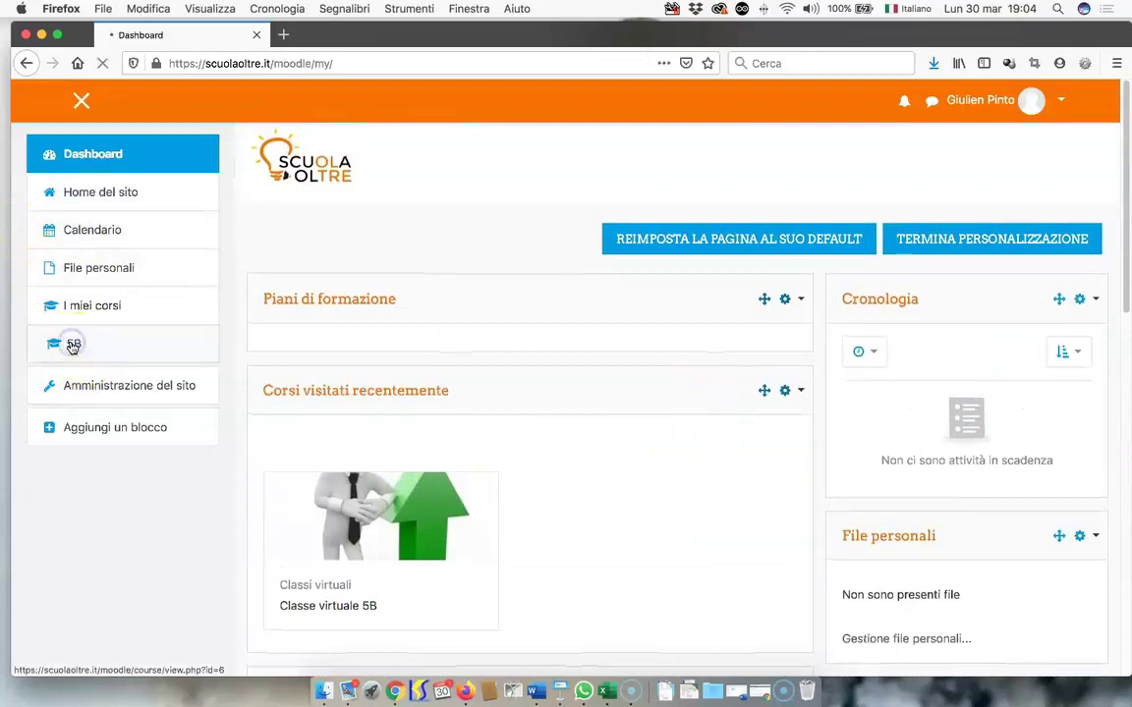
{"action": "scroll", "coordinate": [157, 491], "scroll_direction": "down", "scroll_amount": 4}
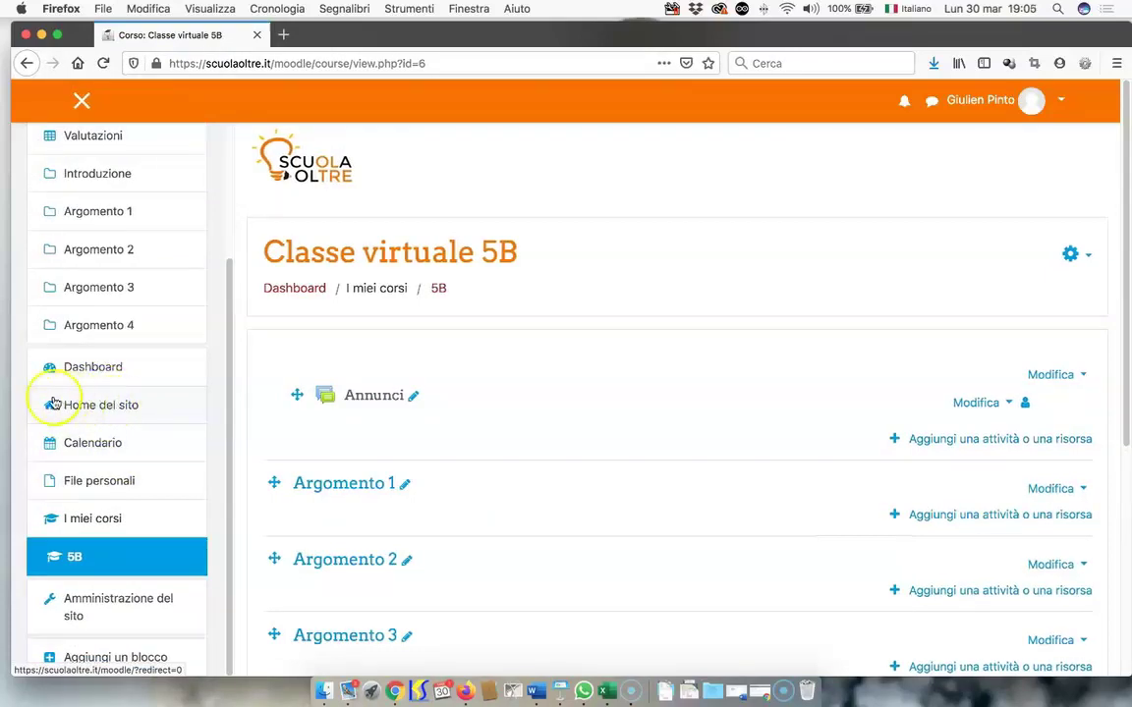
{"action": "left_click", "coordinate": [111, 407]}
{"action": "scroll", "coordinate": [616, 527], "scroll_direction": "down", "scroll_amount": 5}
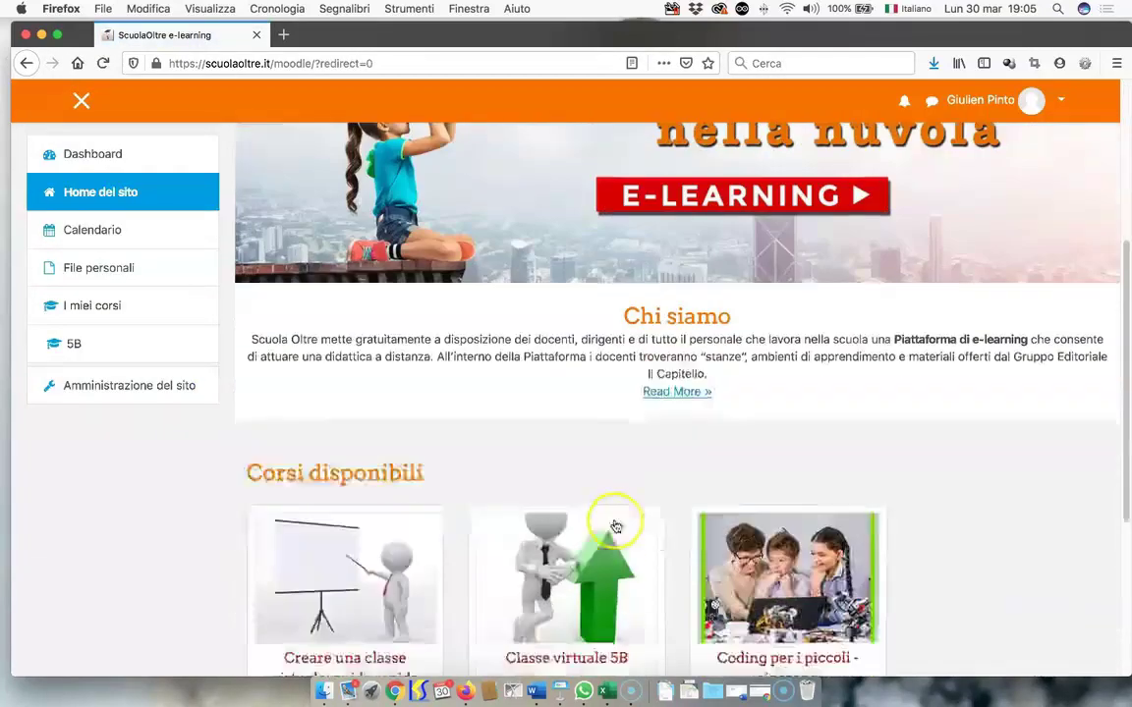
{"action": "scroll", "coordinate": [616, 528], "scroll_direction": "down", "scroll_amount": 3}
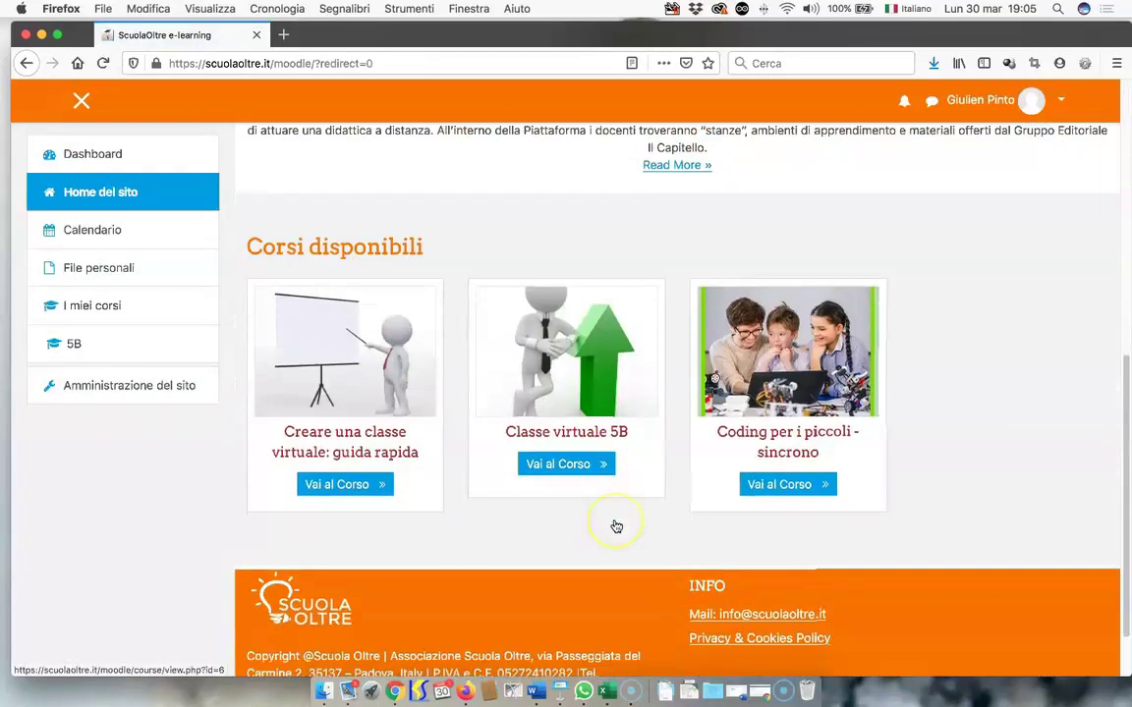
Step: Reopen the 5B course and look over the calendar, personal files and my courses entries in its navigation
{"action": "left_click", "coordinate": [78, 344]}
{"action": "scroll", "coordinate": [137, 405], "scroll_direction": "down", "scroll_amount": 3}
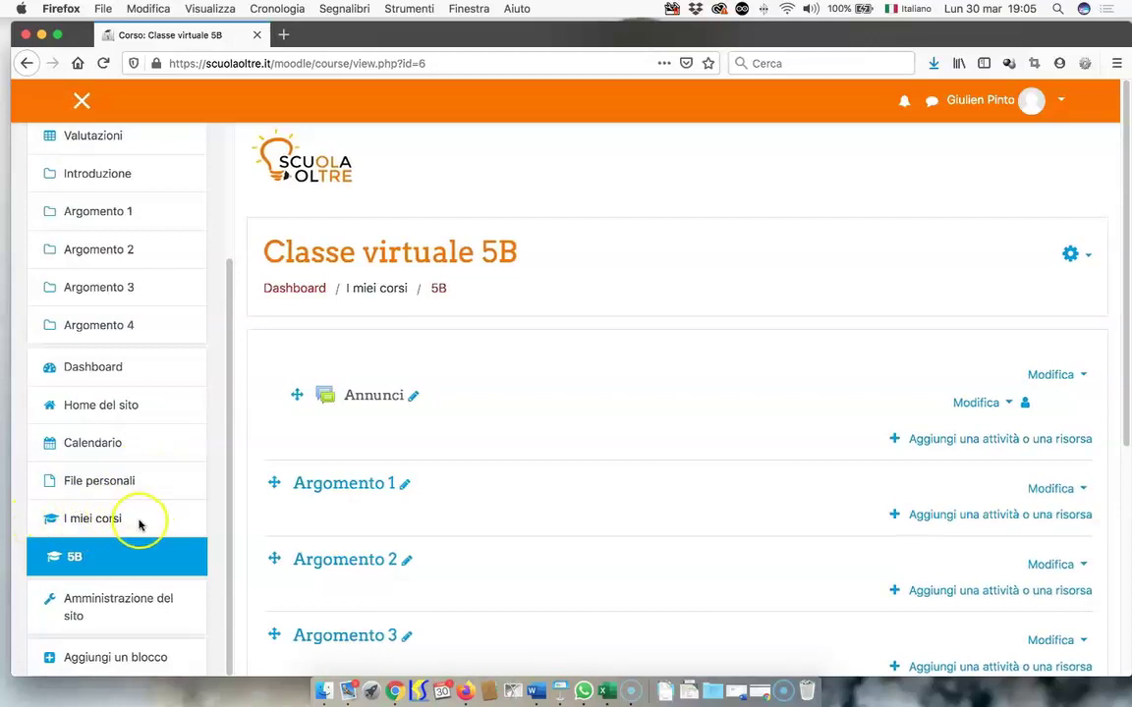
{"action": "scroll", "coordinate": [136, 518], "scroll_direction": "up", "scroll_amount": 1}
{"action": "scroll", "coordinate": [136, 518], "scroll_direction": "down", "scroll_amount": 1}
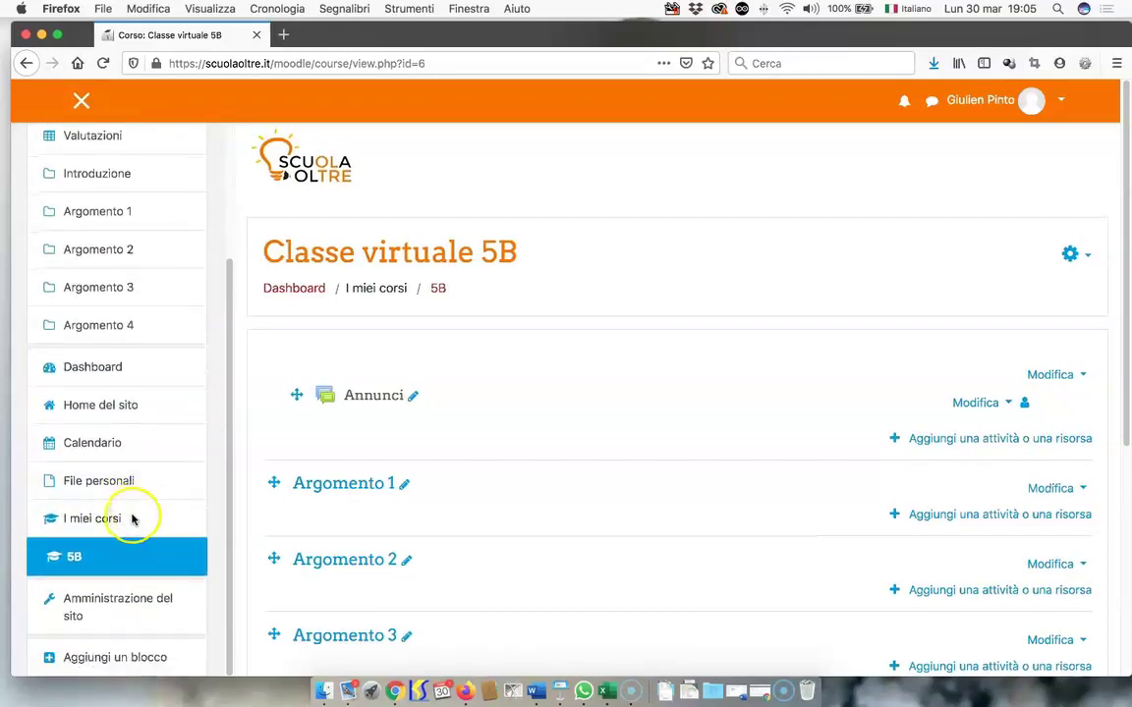
{"action": "scroll", "coordinate": [150, 512], "scroll_direction": "up", "scroll_amount": 1}
{"action": "scroll", "coordinate": [150, 512], "scroll_direction": "down", "scroll_amount": 1}
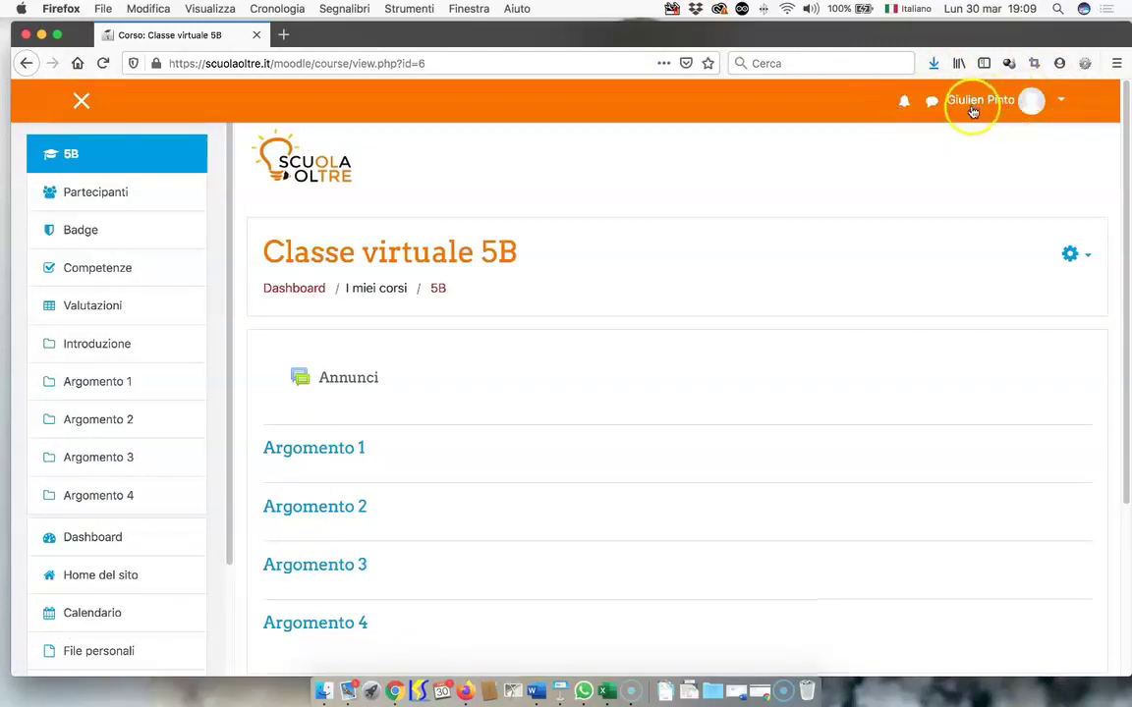
Step: Show the account options, review entries such as Dashboard, Profilo and Valutazioni, and close them
{"action": "left_click", "coordinate": [1062, 101]}
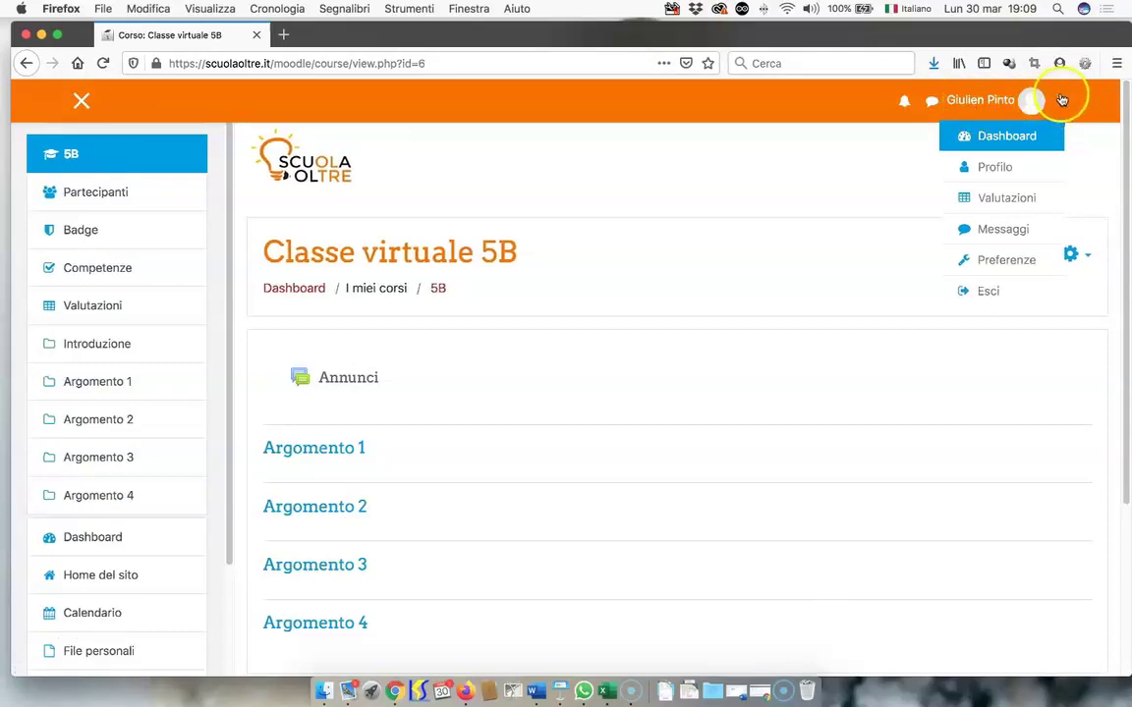
{"action": "left_click", "coordinate": [1017, 137]}
{"action": "left_click", "coordinate": [1022, 169]}
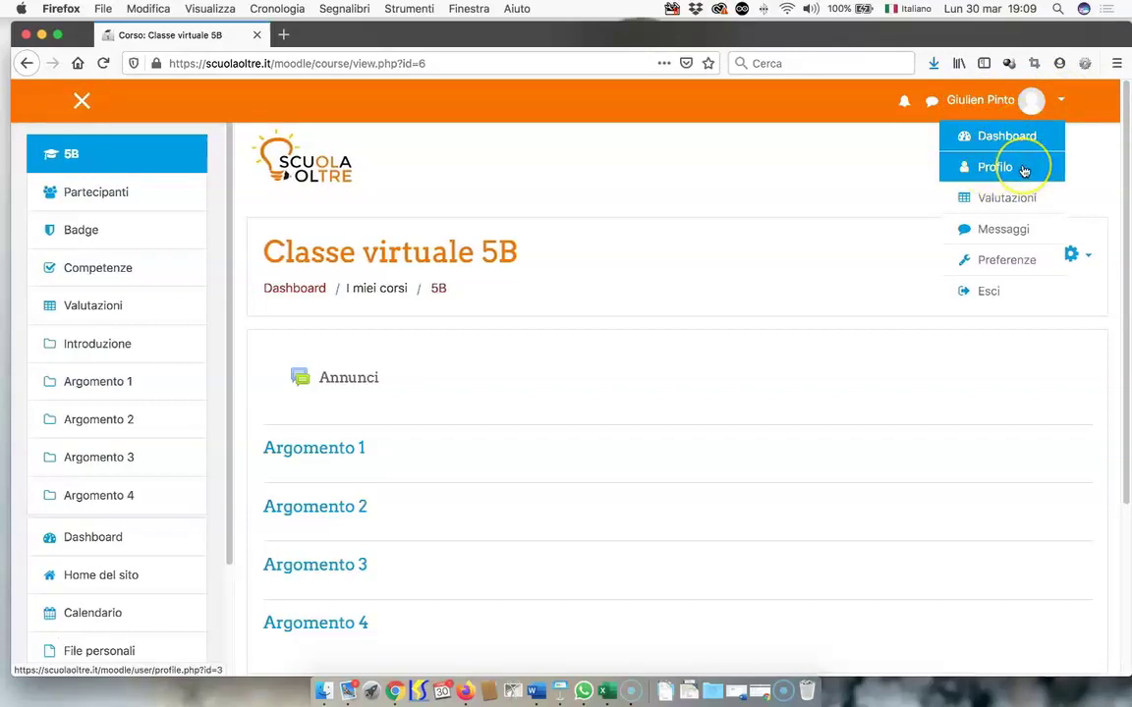
{"action": "left_click", "coordinate": [994, 196]}
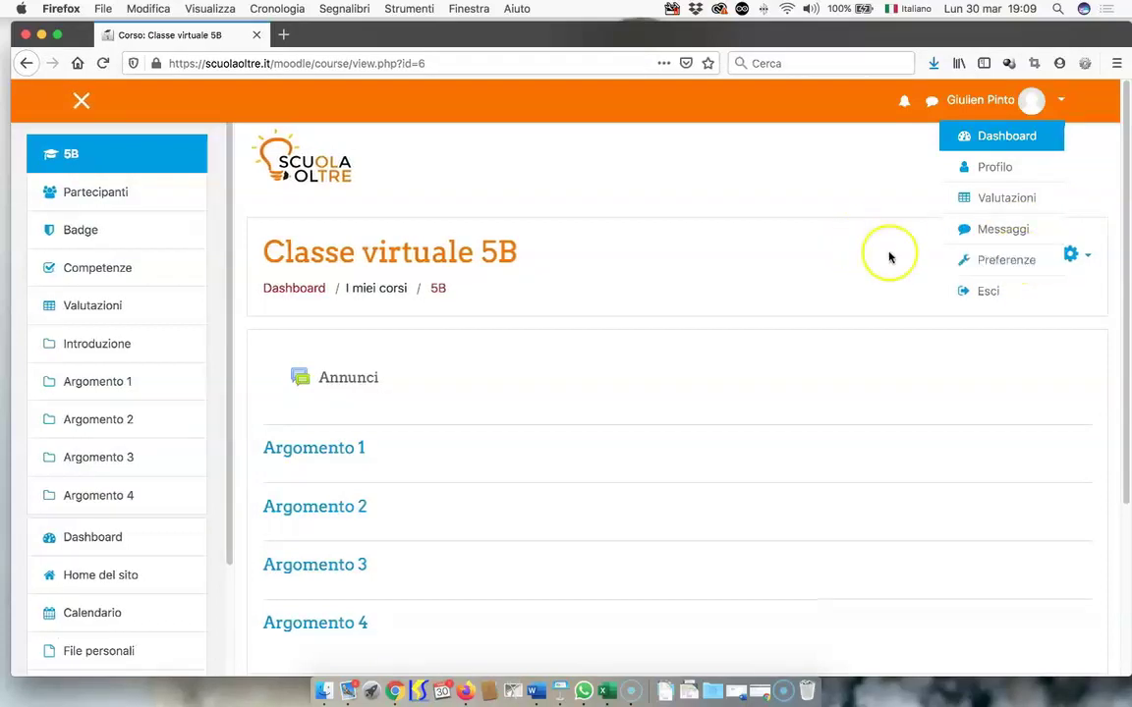
{"action": "left_click", "coordinate": [841, 260]}
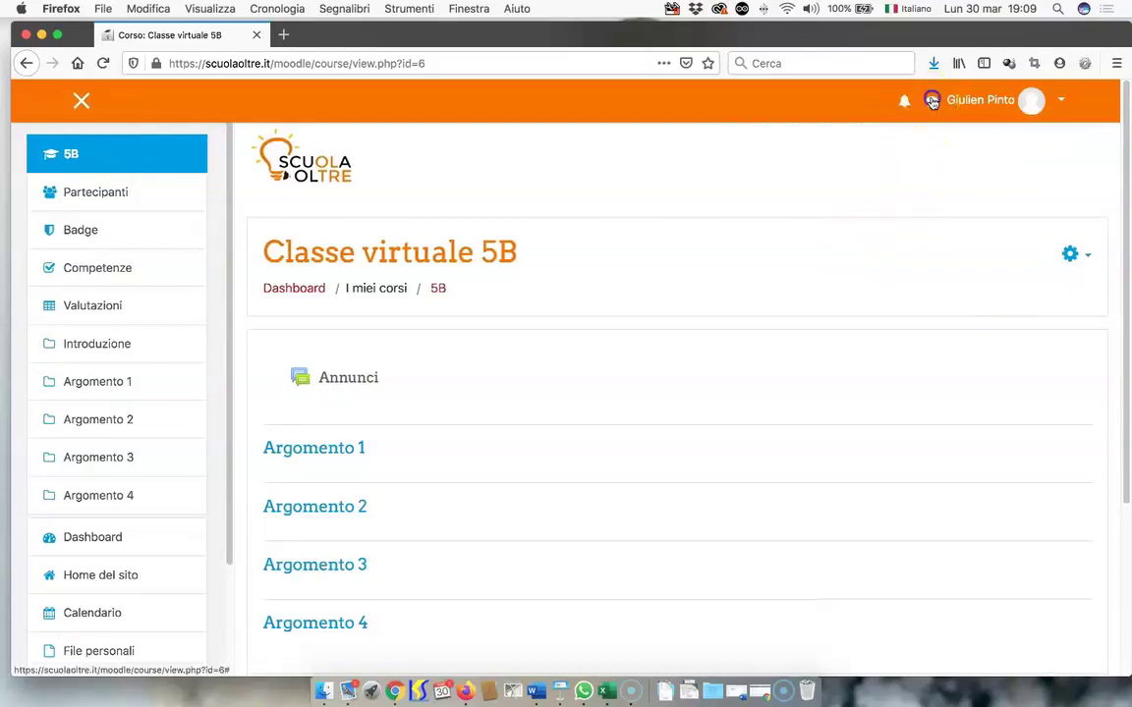
Step: View the messages and the notifications, and close the notifications list
{"action": "left_click", "coordinate": [931, 102]}
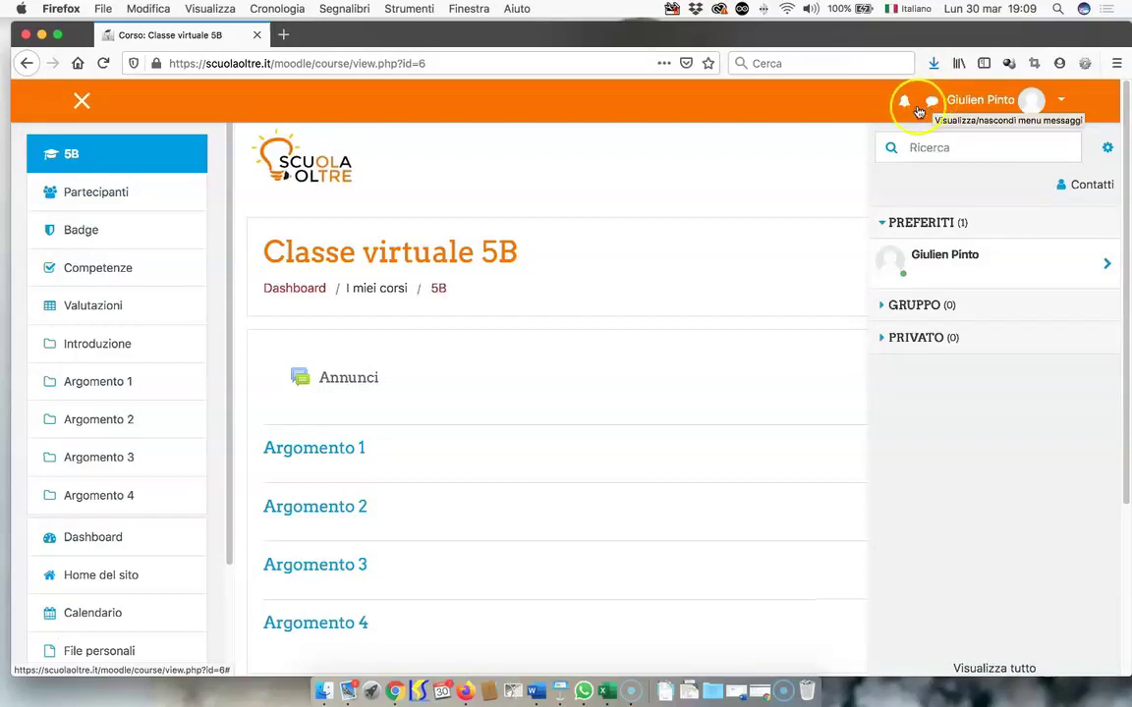
{"action": "left_click", "coordinate": [904, 102]}
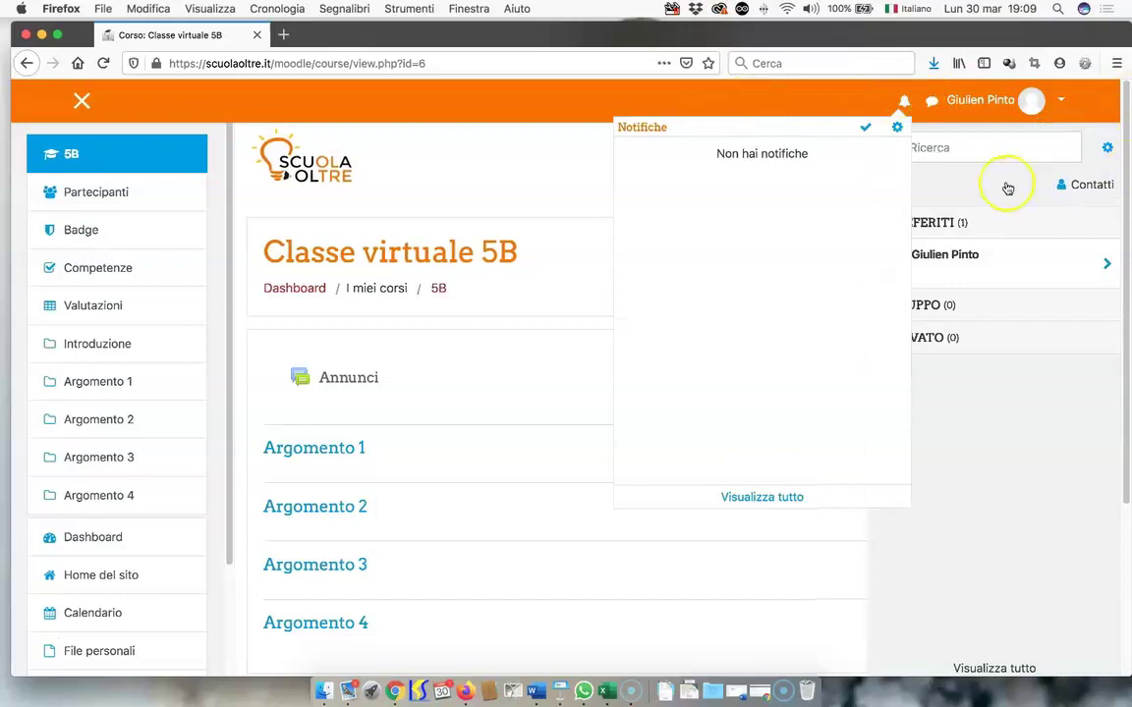
{"action": "left_click", "coordinate": [571, 168]}
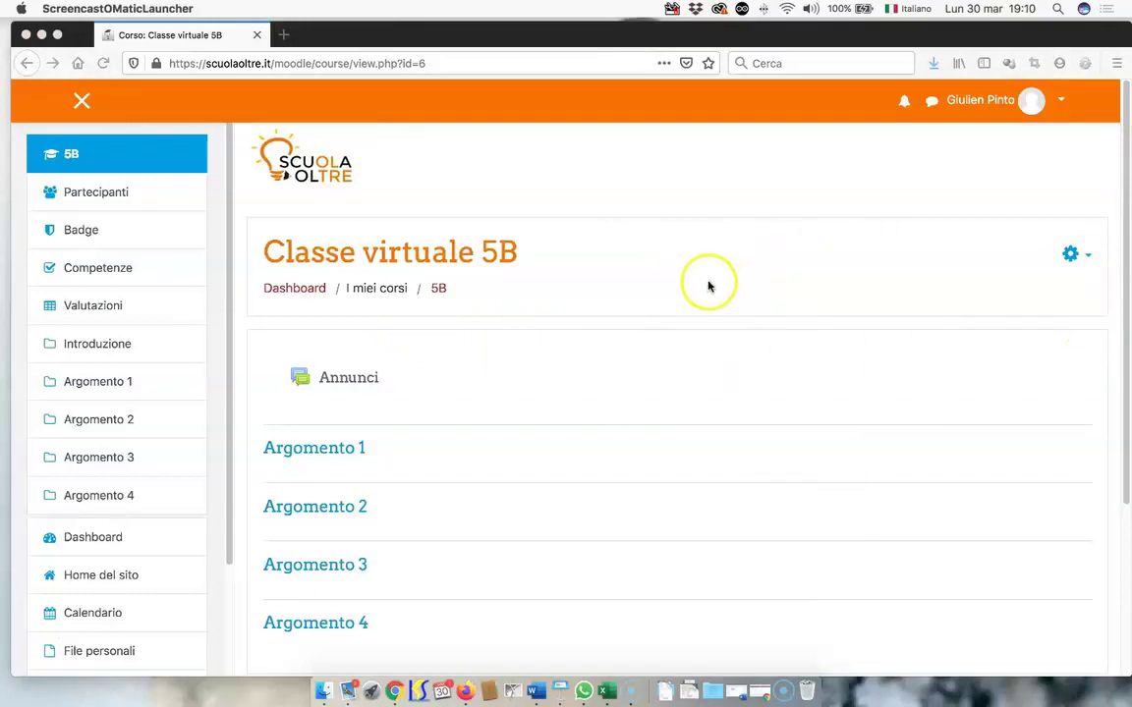
Step: Turn on editing for the Classe virtuale 5B course and look over its editable sections
{"action": "left_click", "coordinate": [1070, 254]}
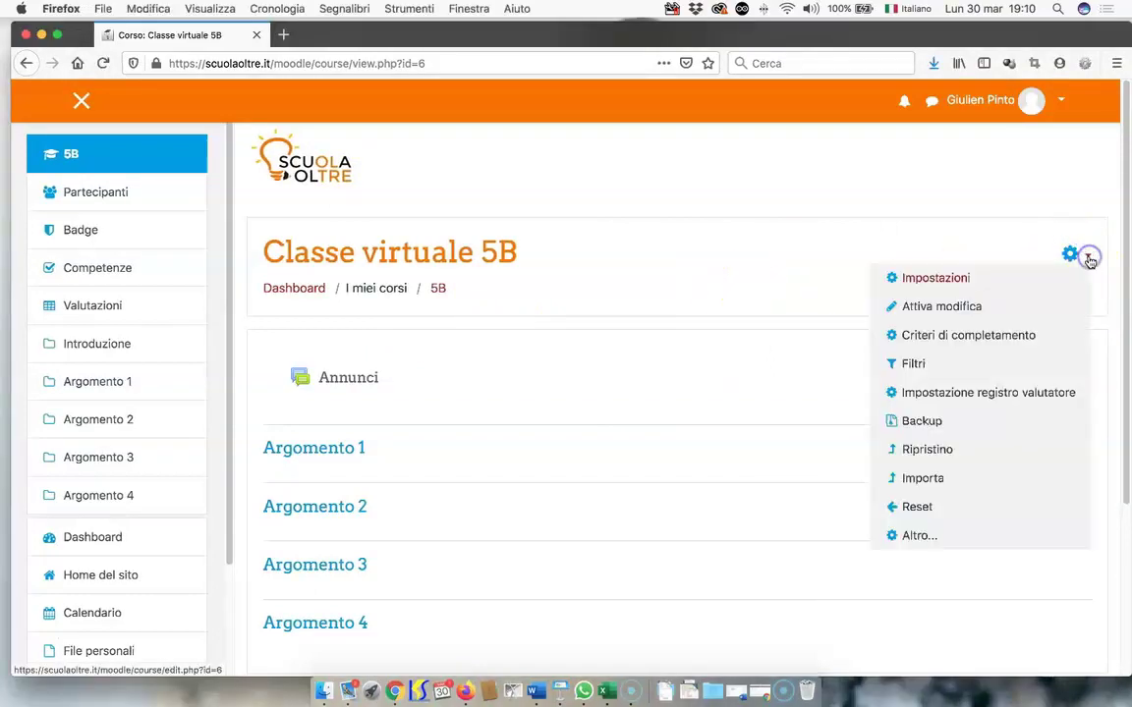
{"action": "left_click", "coordinate": [948, 308]}
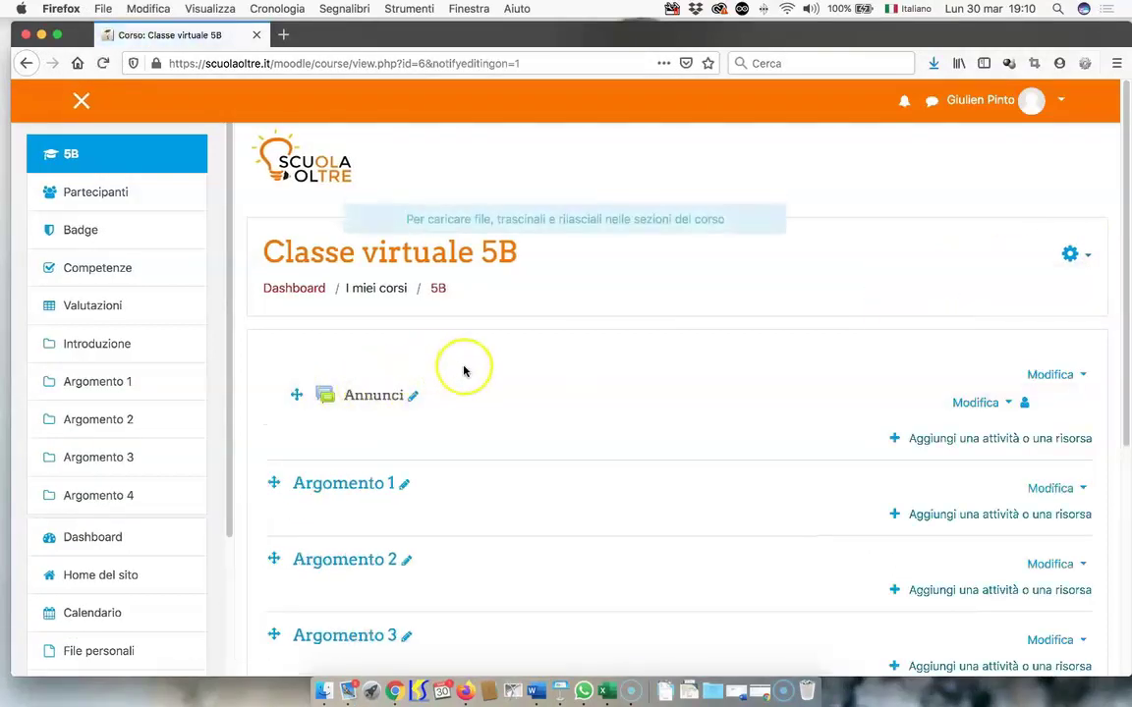
{"action": "scroll", "coordinate": [465, 371], "scroll_direction": "down", "scroll_amount": 1}
{"action": "scroll", "coordinate": [464, 371], "scroll_direction": "down", "scroll_amount": 3}
{"action": "scroll", "coordinate": [462, 371], "scroll_direction": "up", "scroll_amount": 4}
{"action": "scroll", "coordinate": [465, 368], "scroll_direction": "down", "scroll_amount": 2}
{"action": "scroll", "coordinate": [466, 368], "scroll_direction": "down", "scroll_amount": 2}
{"action": "scroll", "coordinate": [466, 368], "scroll_direction": "up", "scroll_amount": 4}
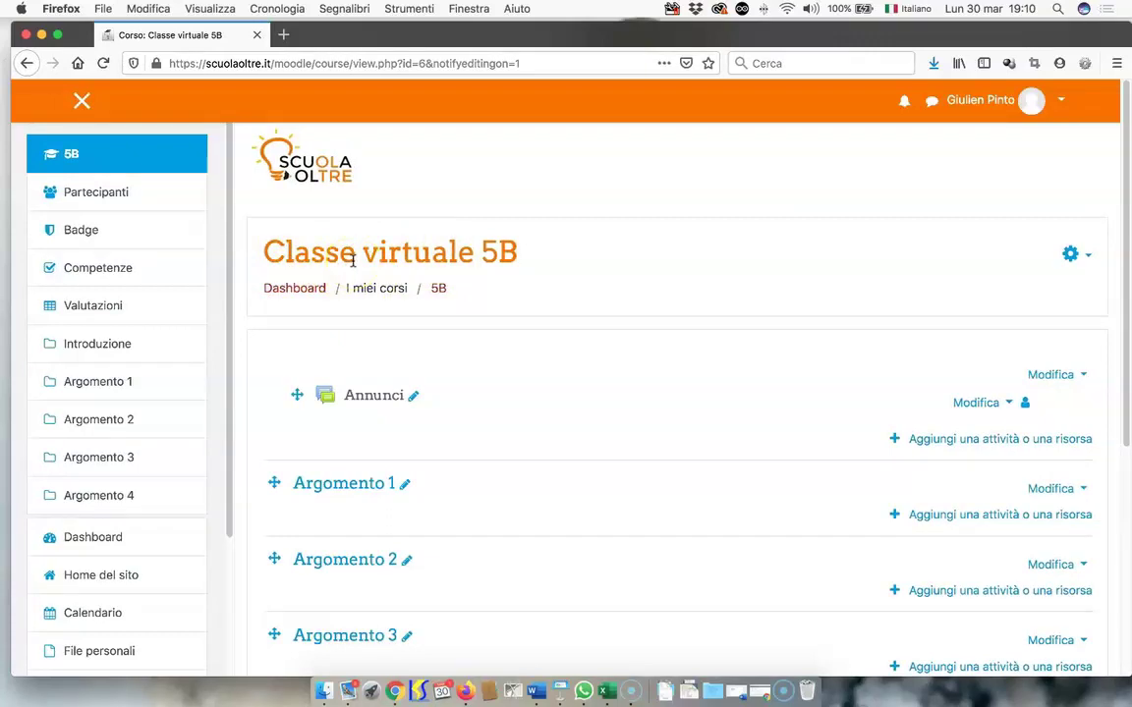
Step: Open the settings of the 5B course and review the Generale and Descrizione fields
{"action": "left_click", "coordinate": [1088, 257]}
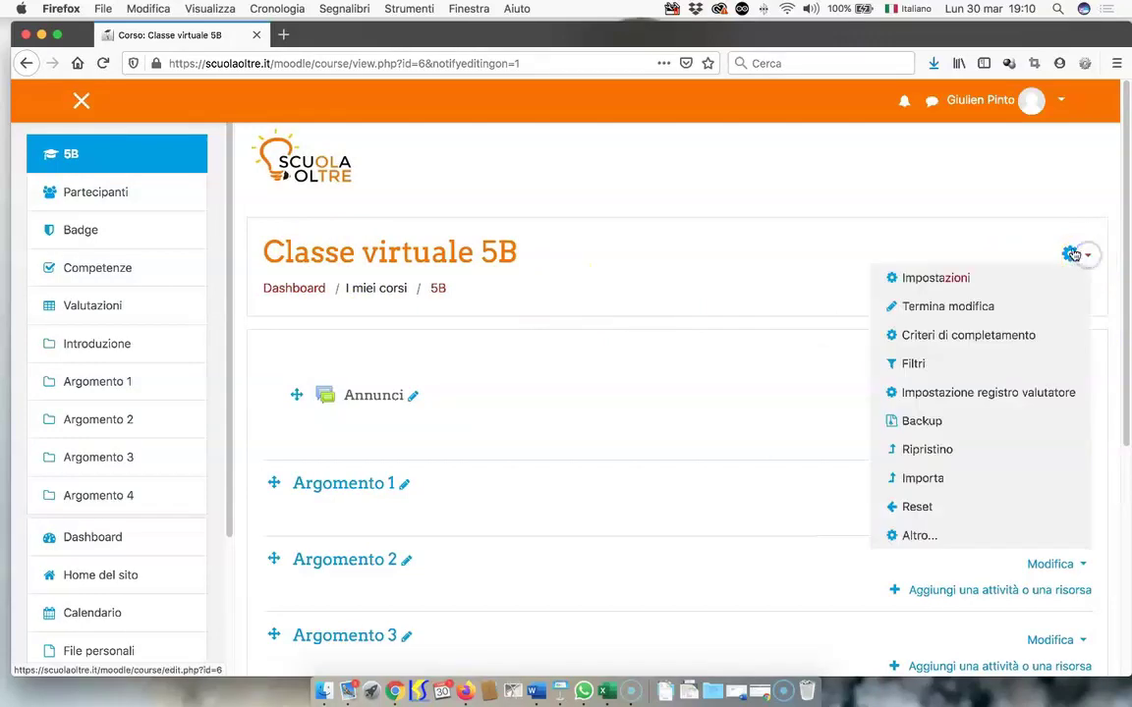
{"action": "left_click", "coordinate": [961, 280]}
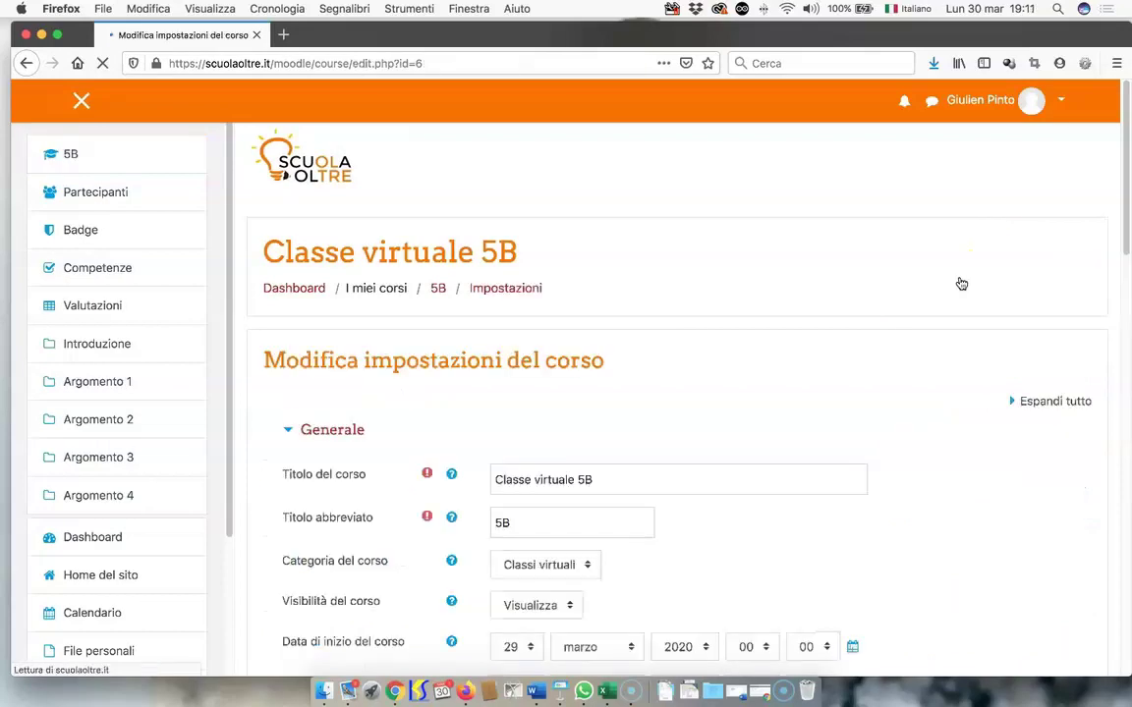
{"action": "scroll", "coordinate": [538, 472], "scroll_direction": "down", "scroll_amount": 2}
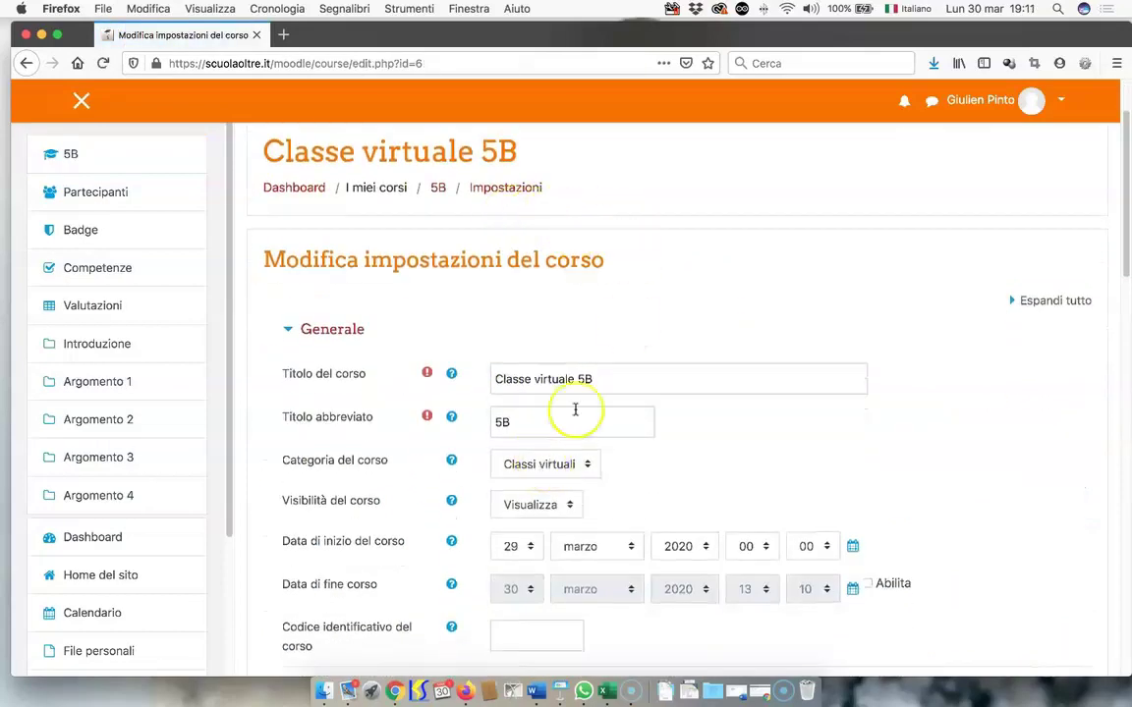
{"action": "scroll", "coordinate": [586, 410], "scroll_direction": "down", "scroll_amount": 1}
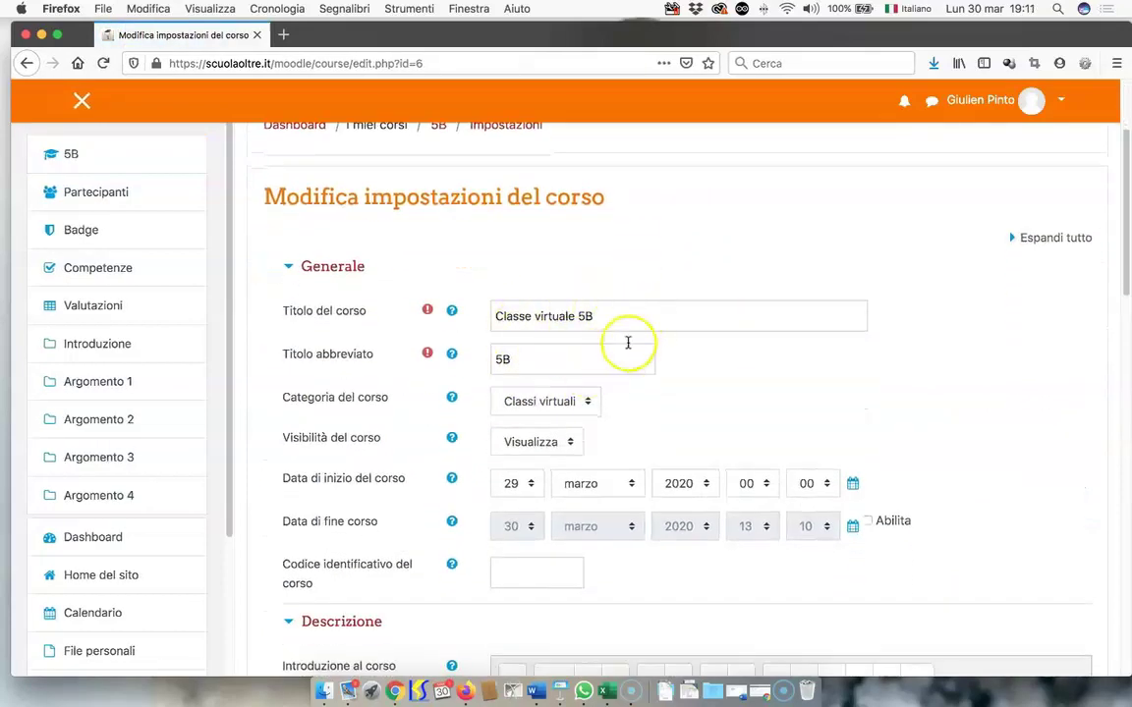
{"action": "scroll", "coordinate": [627, 341], "scroll_direction": "down", "scroll_amount": 3}
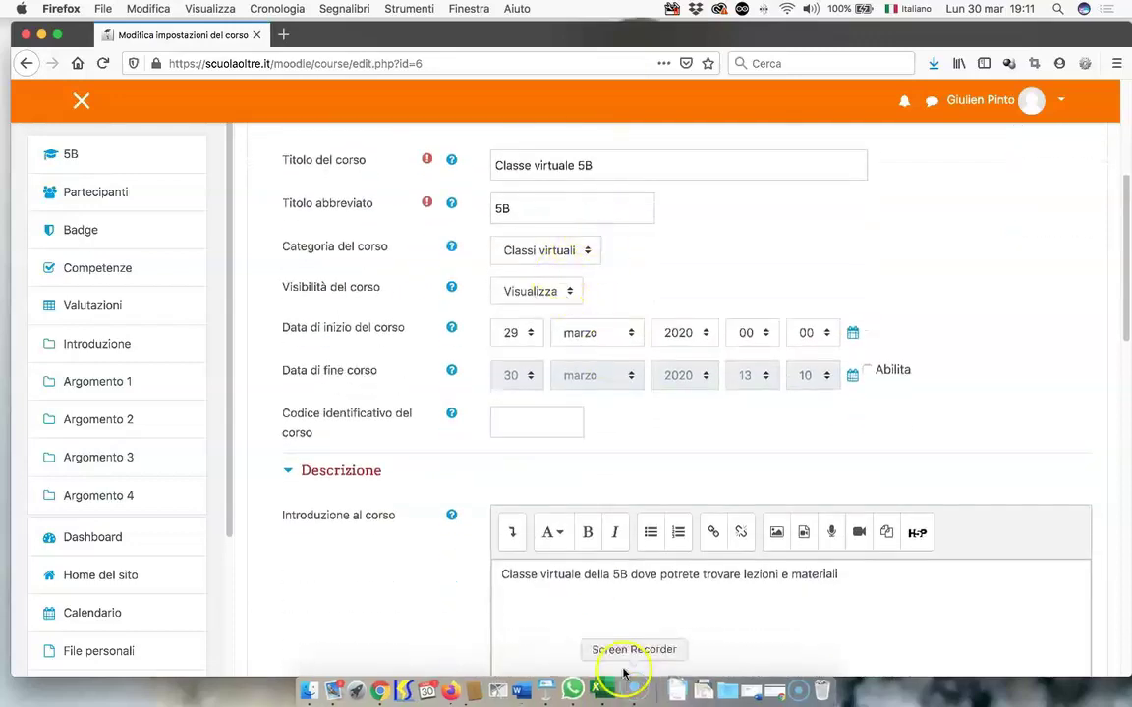
Step: Review the remaining course settings, from the introduction and image to Formato corso and Tag, and save and display the course
{"action": "scroll", "coordinate": [632, 589], "scroll_direction": "down", "scroll_amount": 2}
{"action": "scroll", "coordinate": [814, 502], "scroll_direction": "down", "scroll_amount": 9}
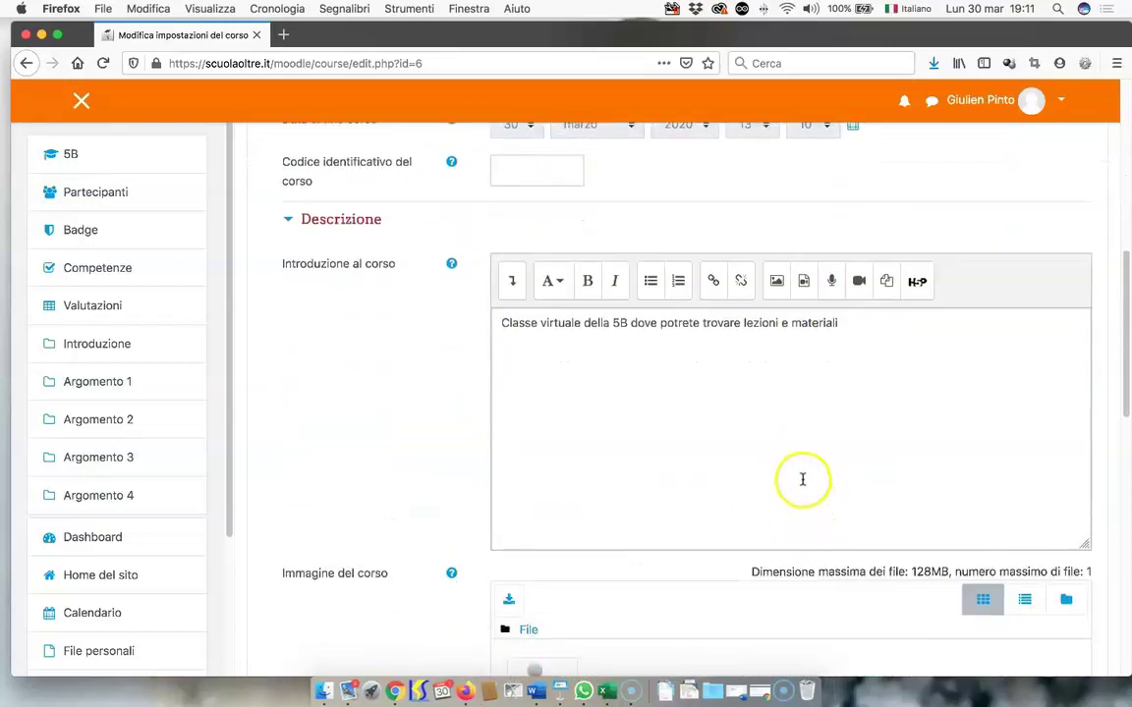
{"action": "scroll", "coordinate": [621, 503], "scroll_direction": "down", "scroll_amount": 9}
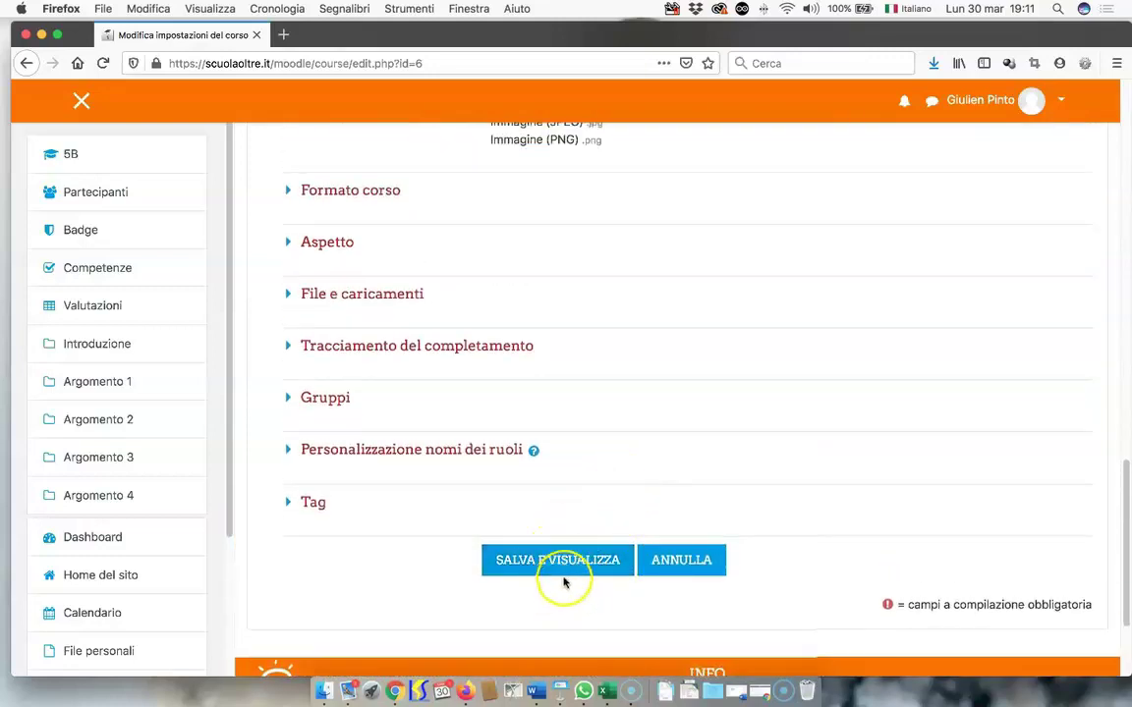
{"action": "left_click", "coordinate": [574, 568]}
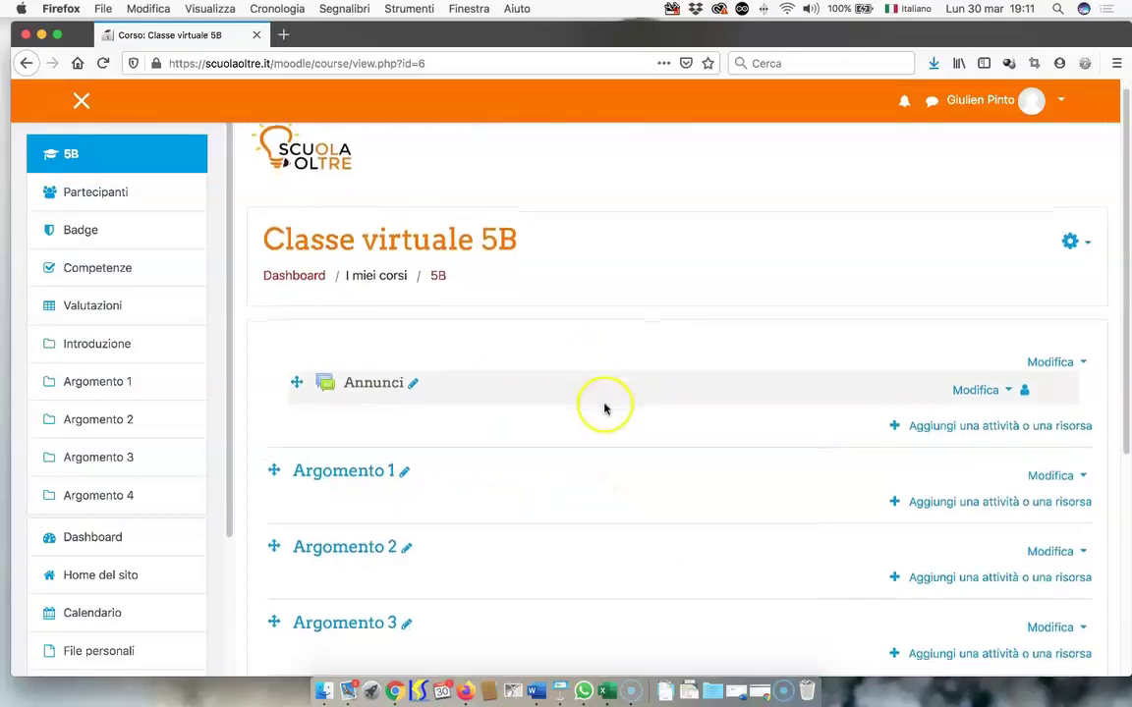
Step: Open the Annunci forum to view its page and return to the Classe virtuale 5B course
{"action": "scroll", "coordinate": [570, 397], "scroll_direction": "down", "scroll_amount": 1}
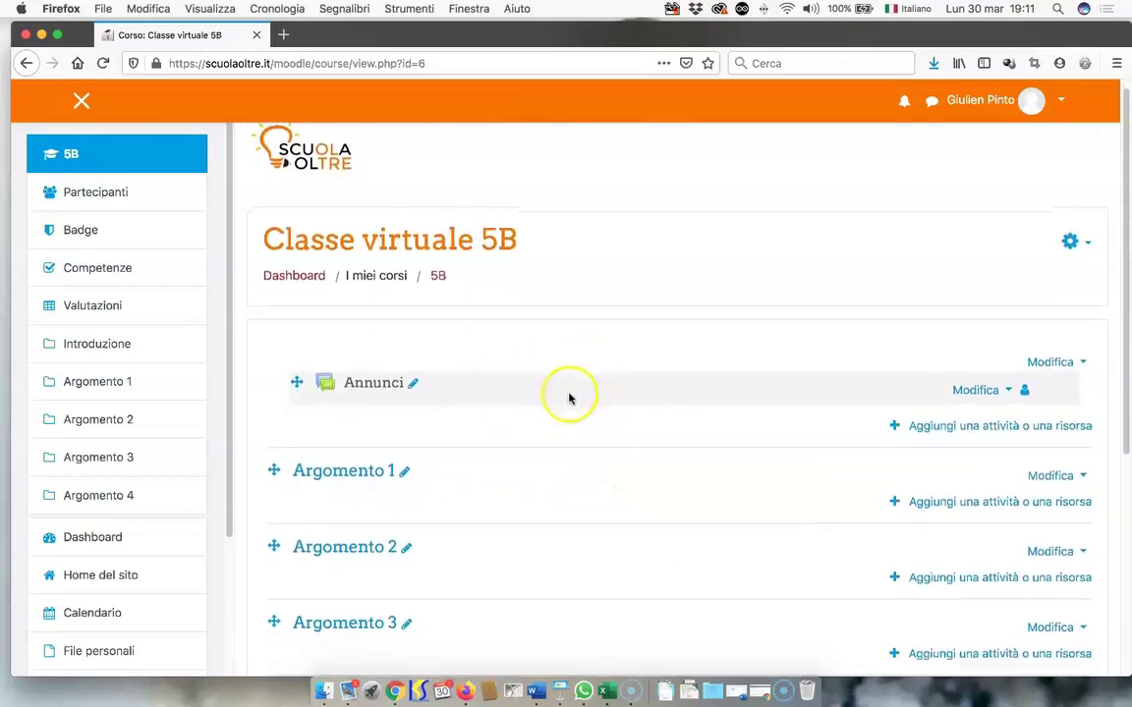
{"action": "left_click", "coordinate": [373, 385]}
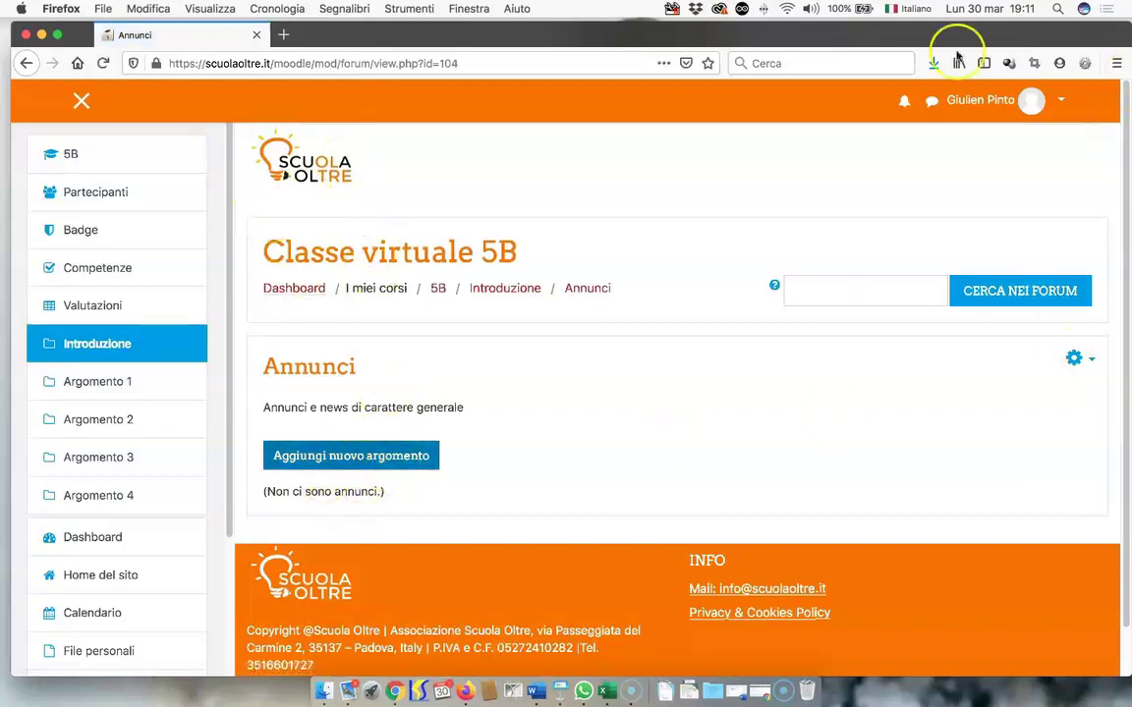
{"action": "left_click", "coordinate": [22, 63]}
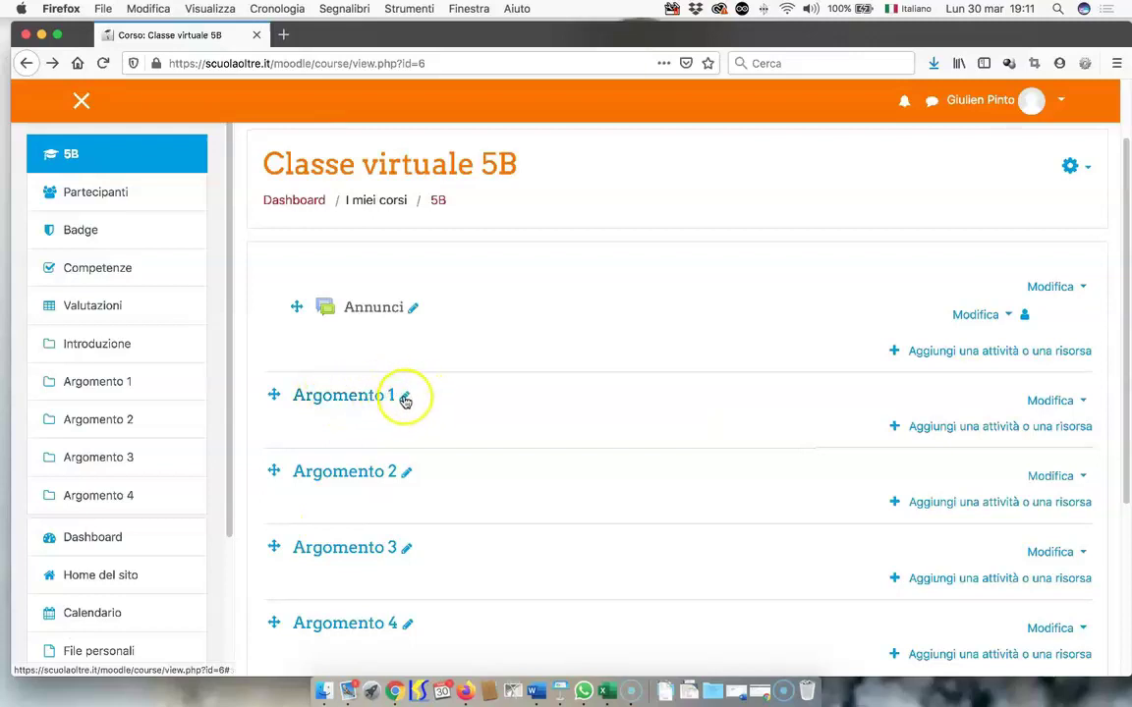
Step: Rename the Argomento 1 section as "Incominciamo"
{"action": "left_click", "coordinate": [406, 398]}
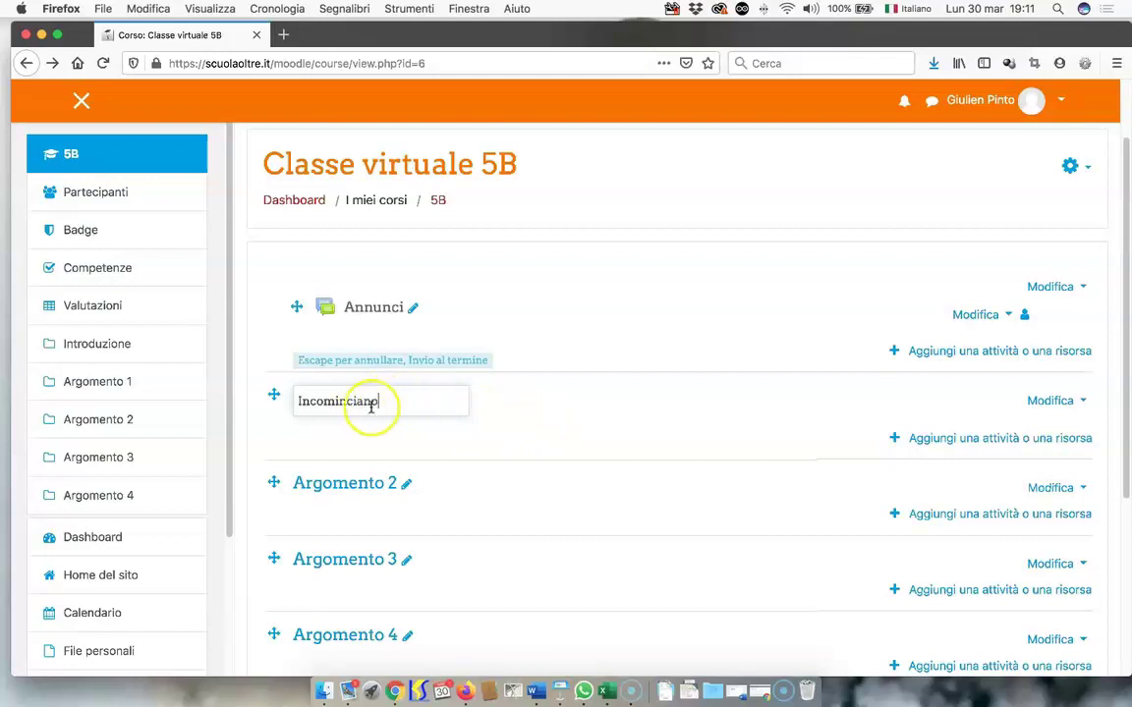
{"action": "left_click", "coordinate": [372, 401]}
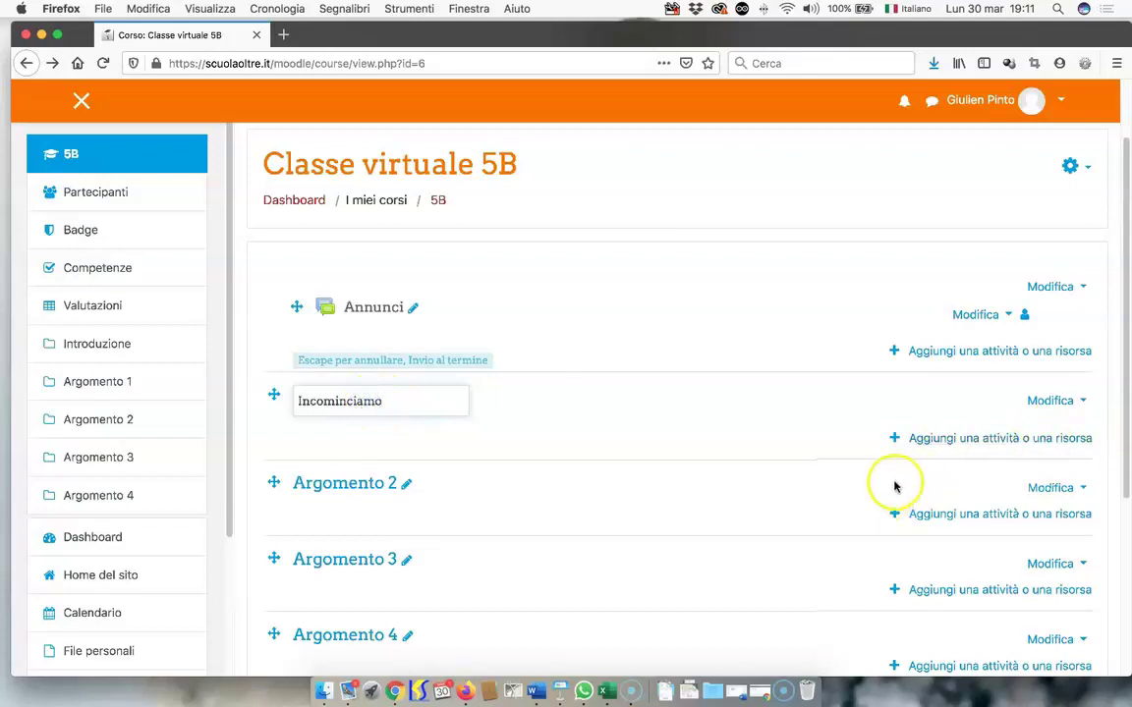
{"action": "left_click", "coordinate": [413, 413]}
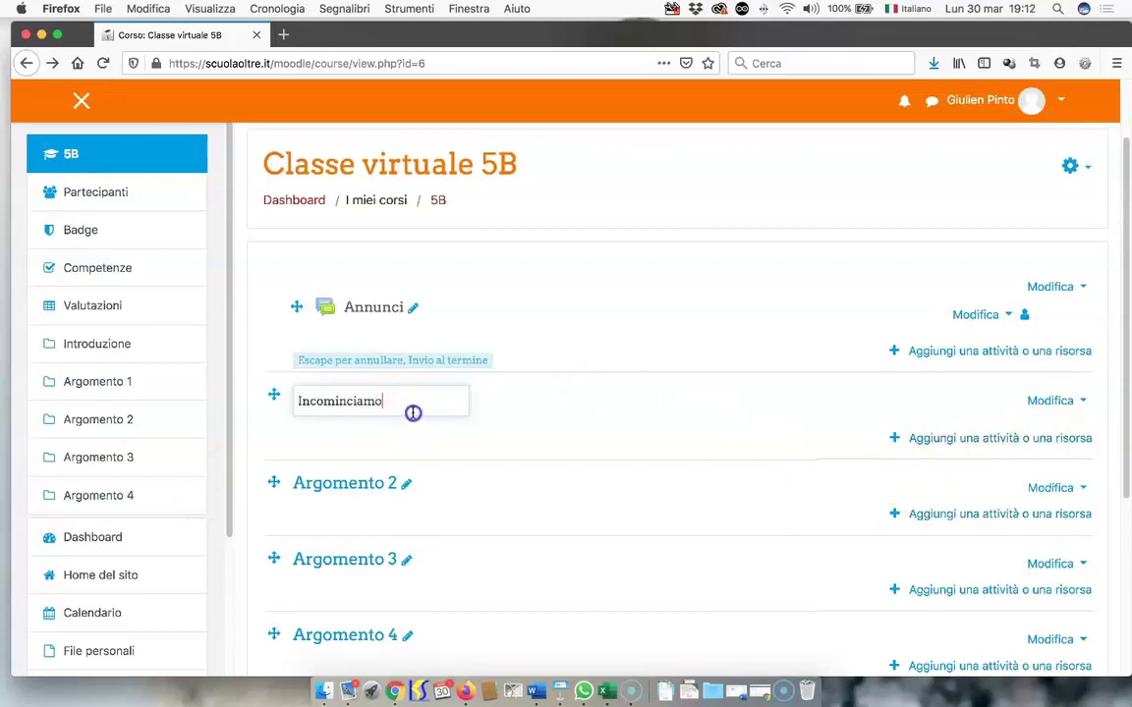
{"action": "key", "text": "Return"}
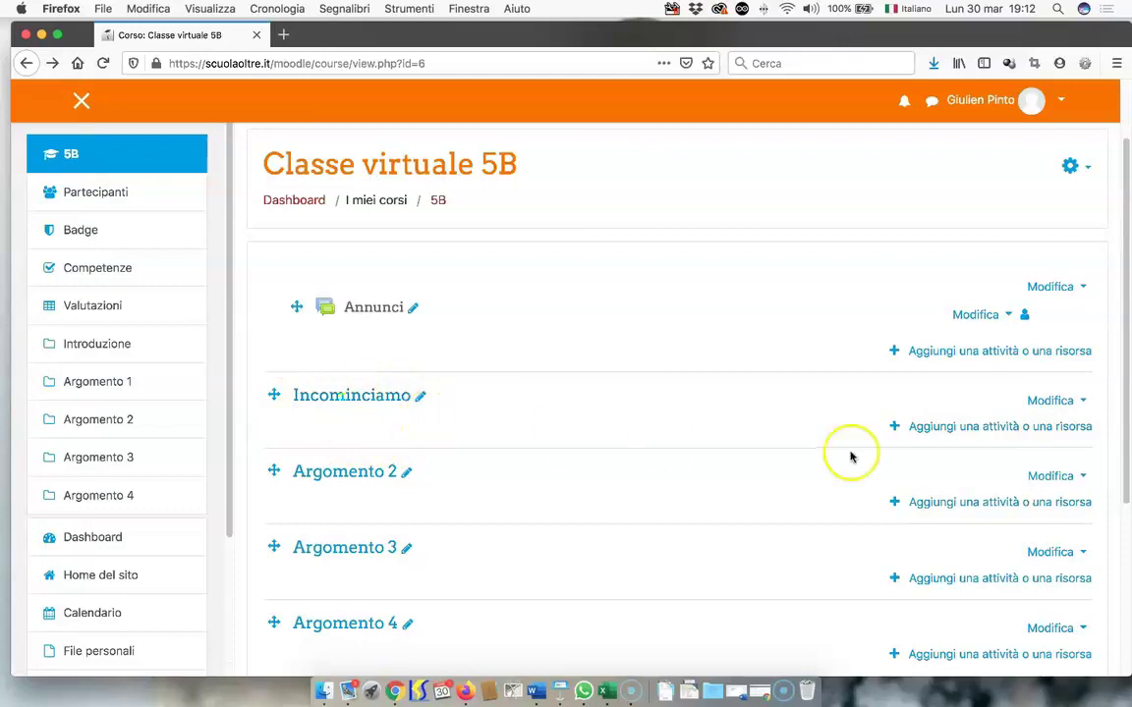
Step: Set the Incominciamo section's introduction to "Incominciamo ad utilizzare la nostra classe virtuale leggendo il messaggio di Benvenuto nel Forum della classe 5B." and save
{"action": "left_click", "coordinate": [1064, 402]}
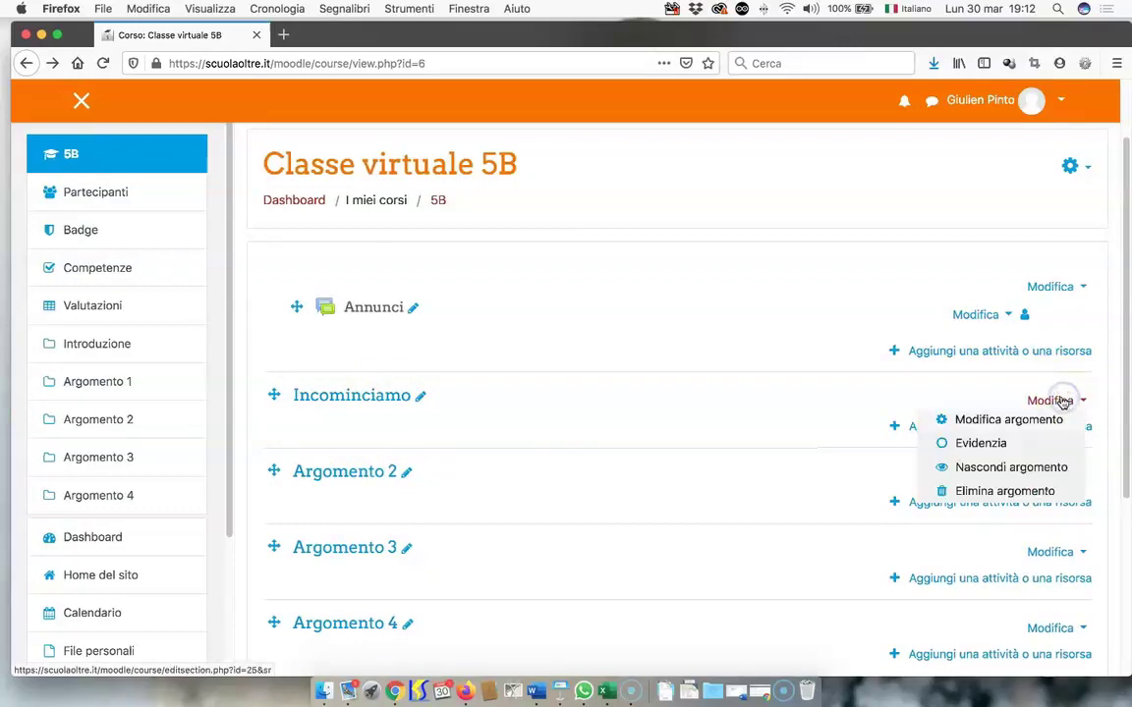
{"action": "left_click", "coordinate": [1013, 421]}
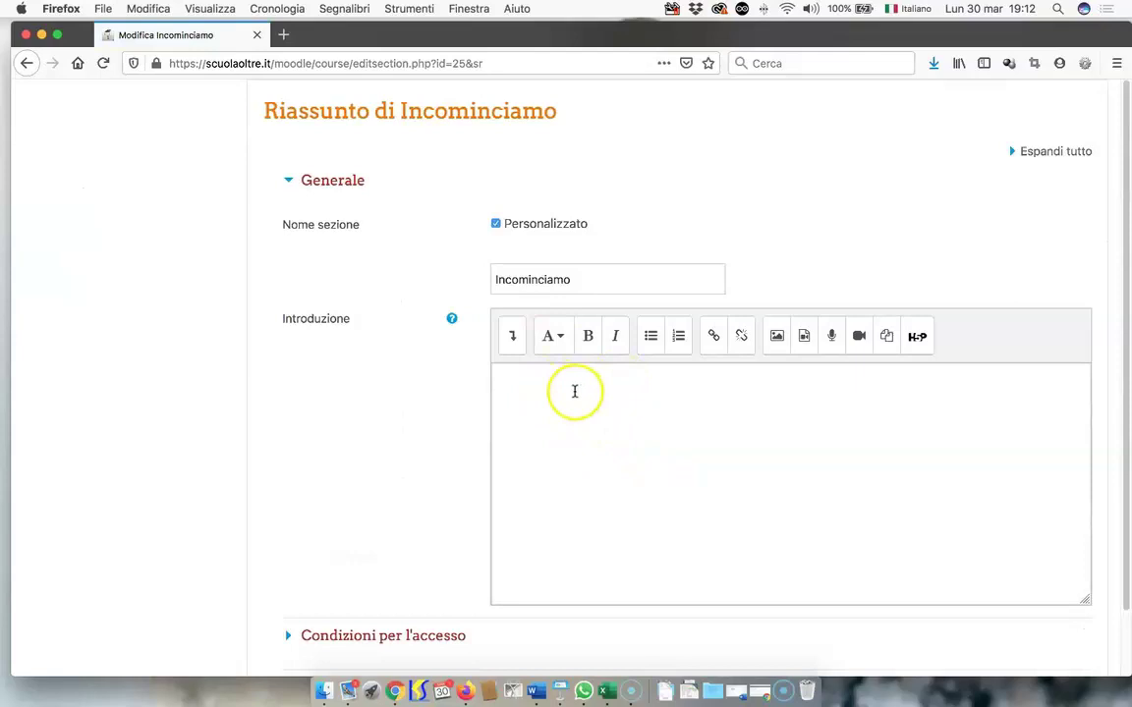
{"action": "scroll", "coordinate": [560, 389], "scroll_direction": "down", "scroll_amount": 2}
{"action": "scroll", "coordinate": [560, 389], "scroll_direction": "up", "scroll_amount": 2}
{"action": "left_click", "coordinate": [531, 377]}
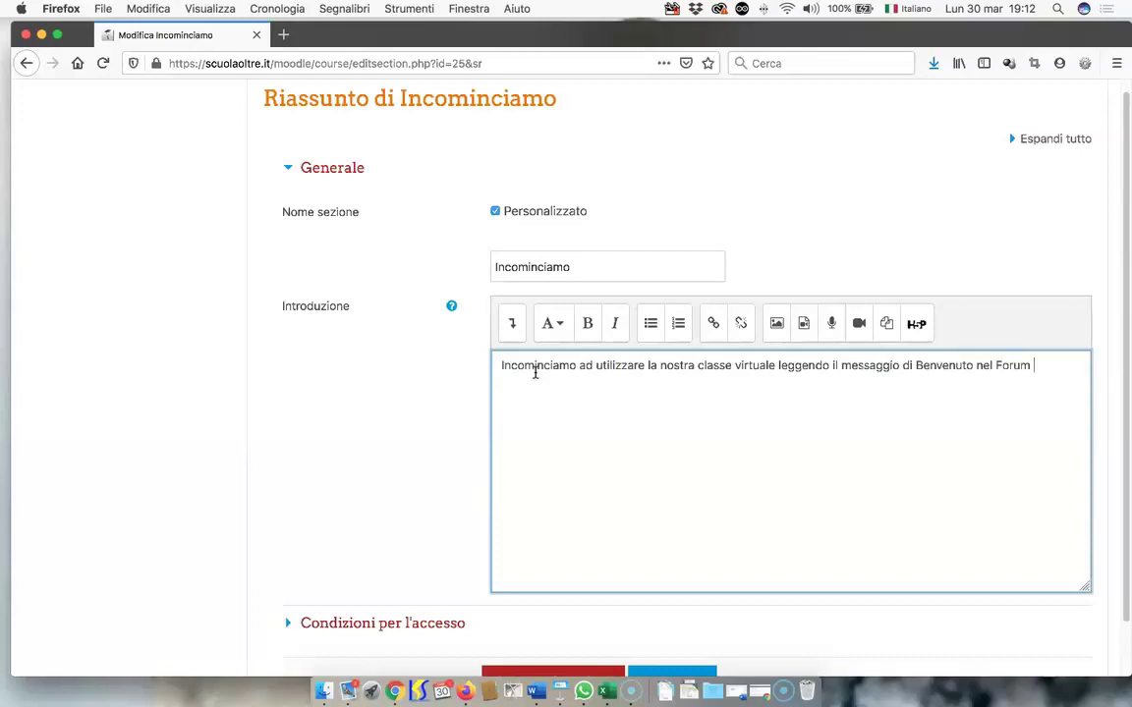
{"action": "type", "text": "asse 5B"}
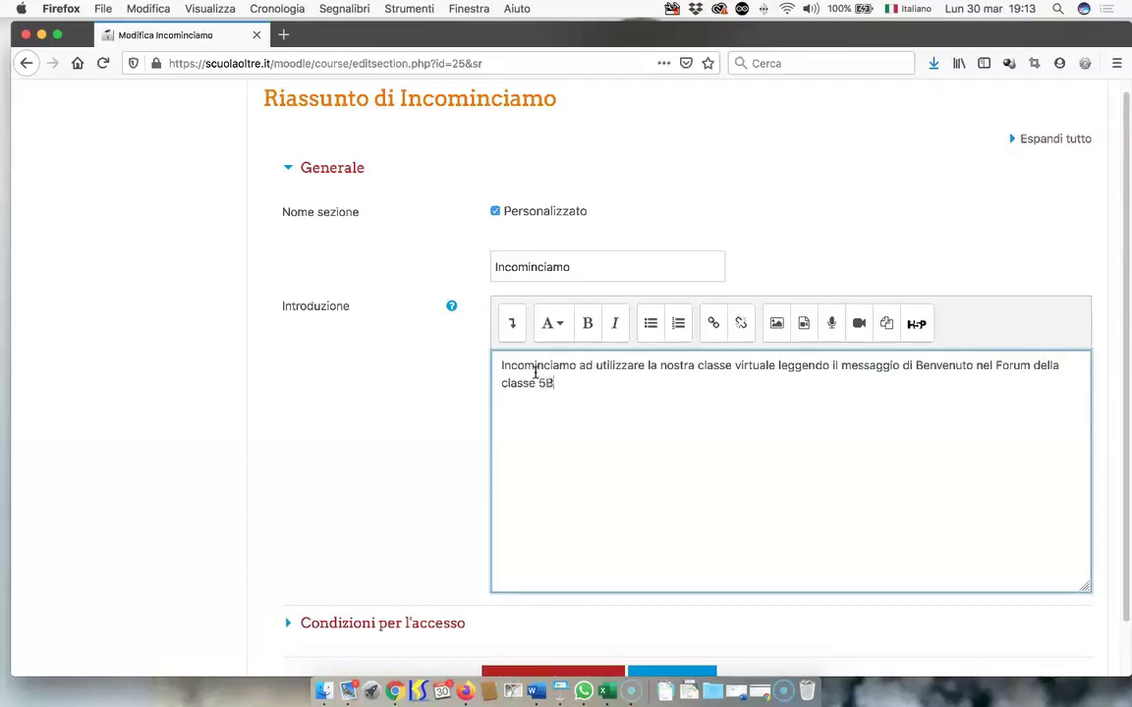
{"action": "scroll", "coordinate": [555, 432], "scroll_direction": "down", "scroll_amount": 1}
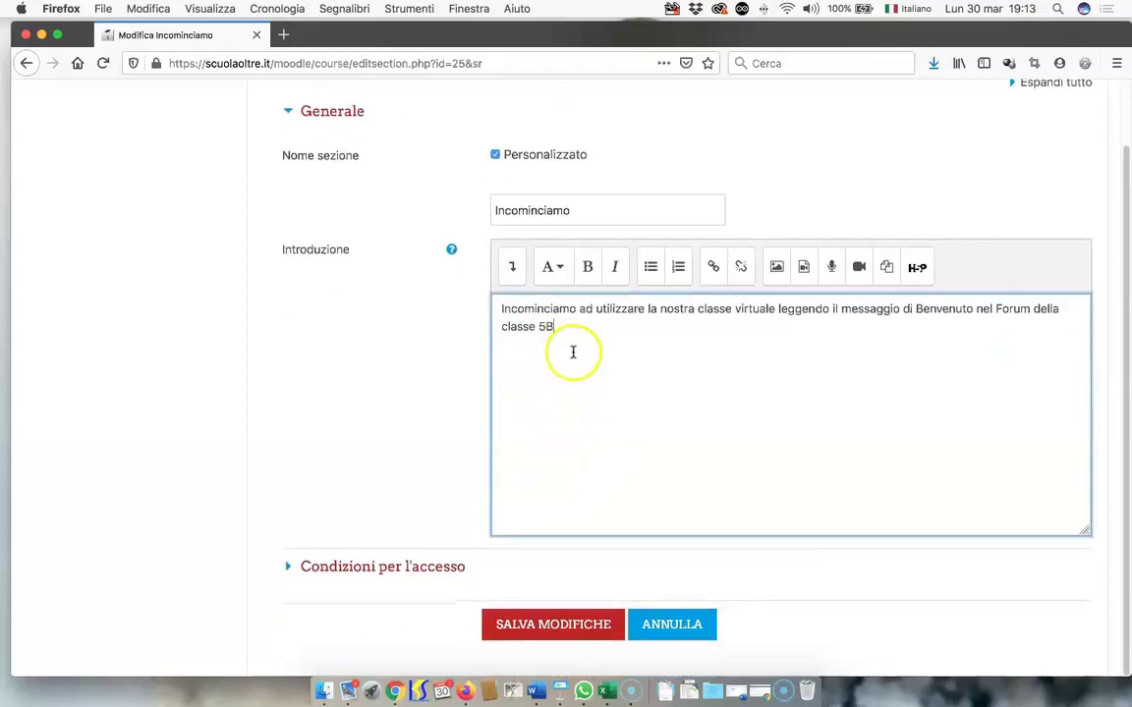
{"action": "type", "text": "."}
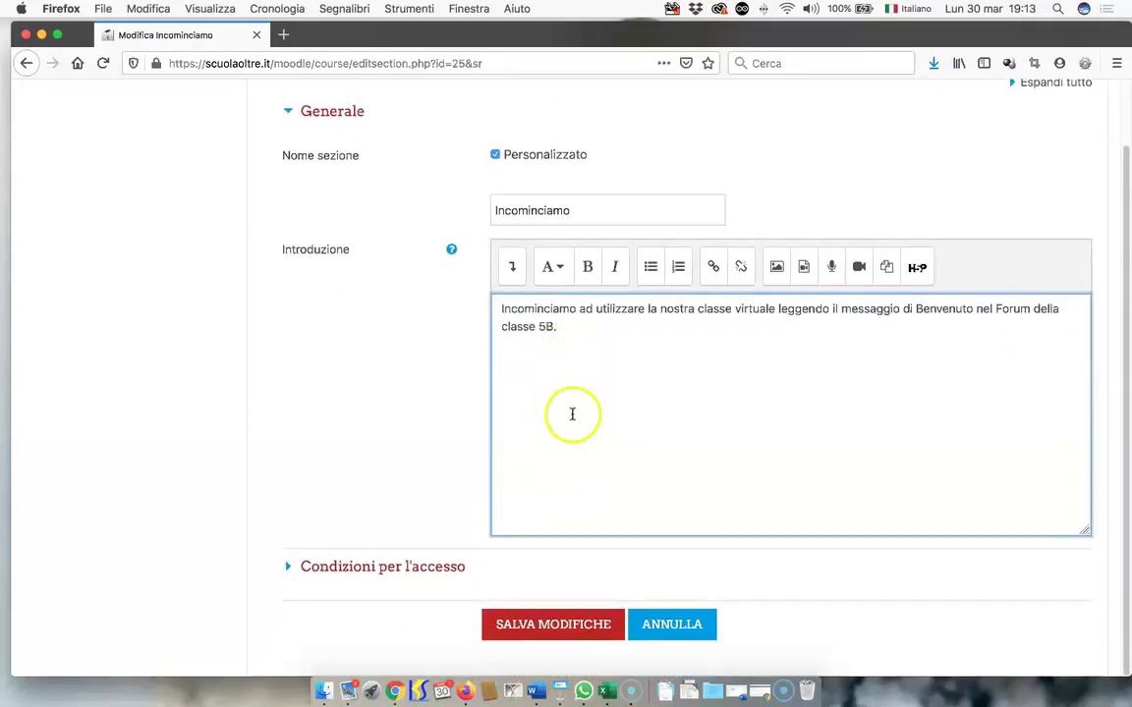
{"action": "left_click", "coordinate": [556, 632]}
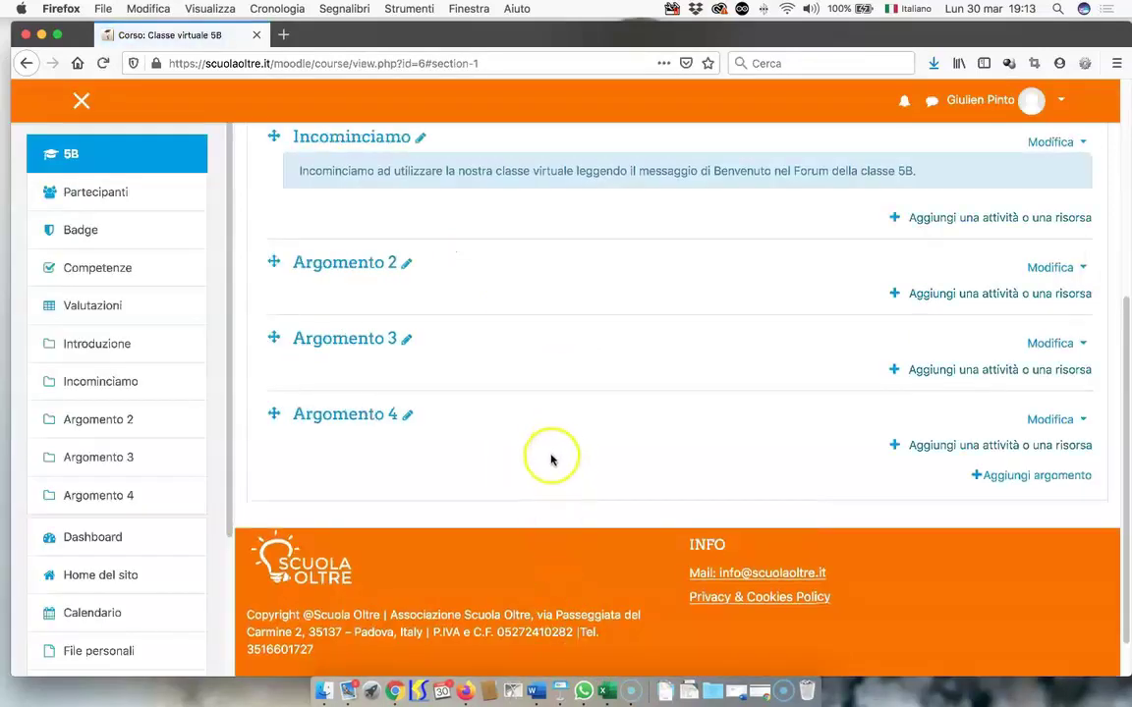
Step: Look over the course page, examining the Annunci forum, the Incominciamo description and the remaining topic sections
{"action": "scroll", "coordinate": [553, 409], "scroll_direction": "up", "scroll_amount": 1}
{"action": "scroll", "coordinate": [554, 409], "scroll_direction": "up", "scroll_amount": 1}
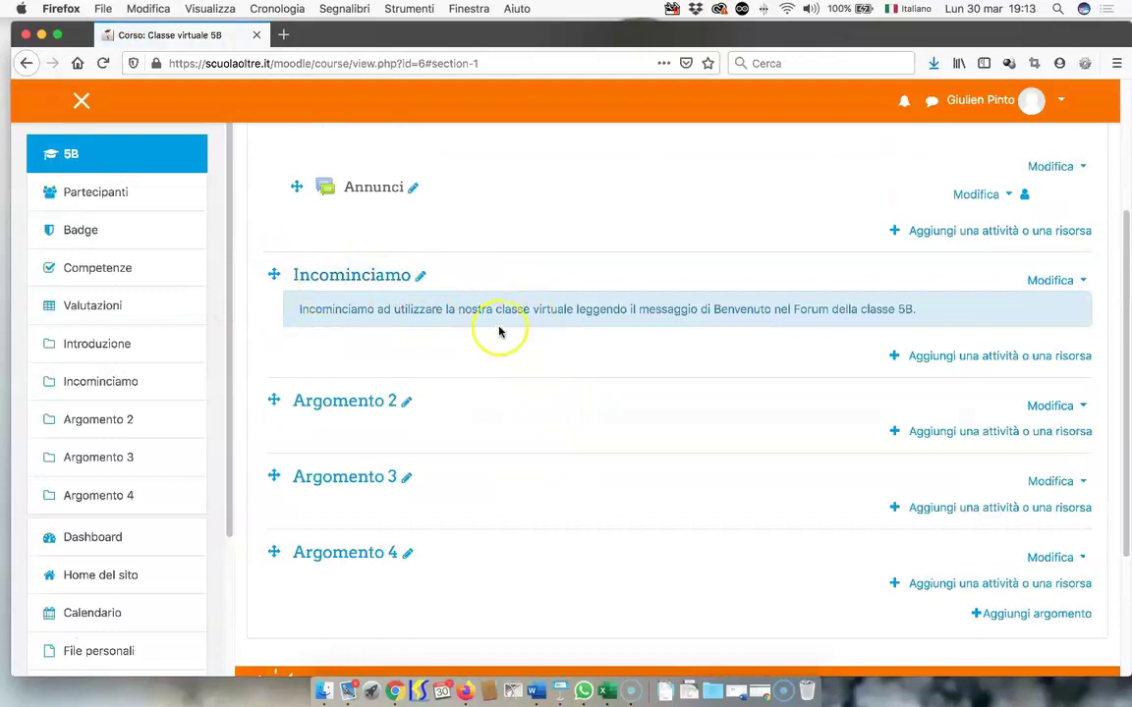
{"action": "scroll", "coordinate": [540, 358], "scroll_direction": "up", "scroll_amount": 2}
{"action": "scroll", "coordinate": [544, 356], "scroll_direction": "down", "scroll_amount": 3}
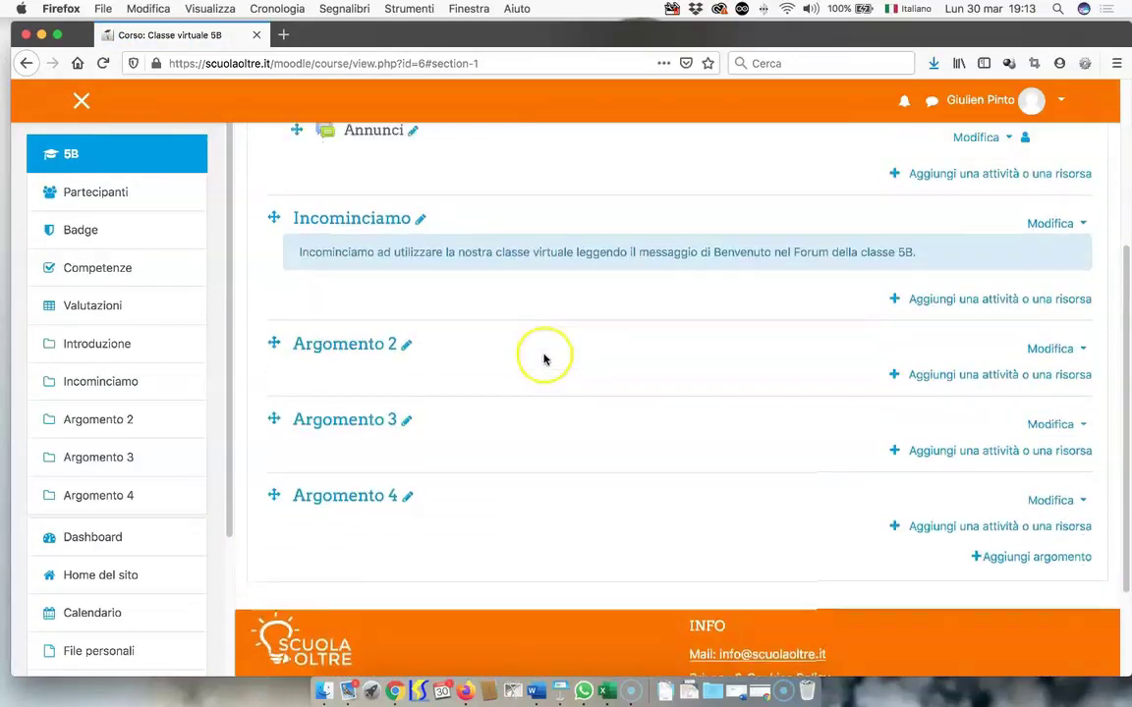
{"action": "scroll", "coordinate": [545, 354], "scroll_direction": "up", "scroll_amount": 3}
{"action": "scroll", "coordinate": [543, 353], "scroll_direction": "down", "scroll_amount": 3}
{"action": "scroll", "coordinate": [545, 356], "scroll_direction": "up", "scroll_amount": 2}
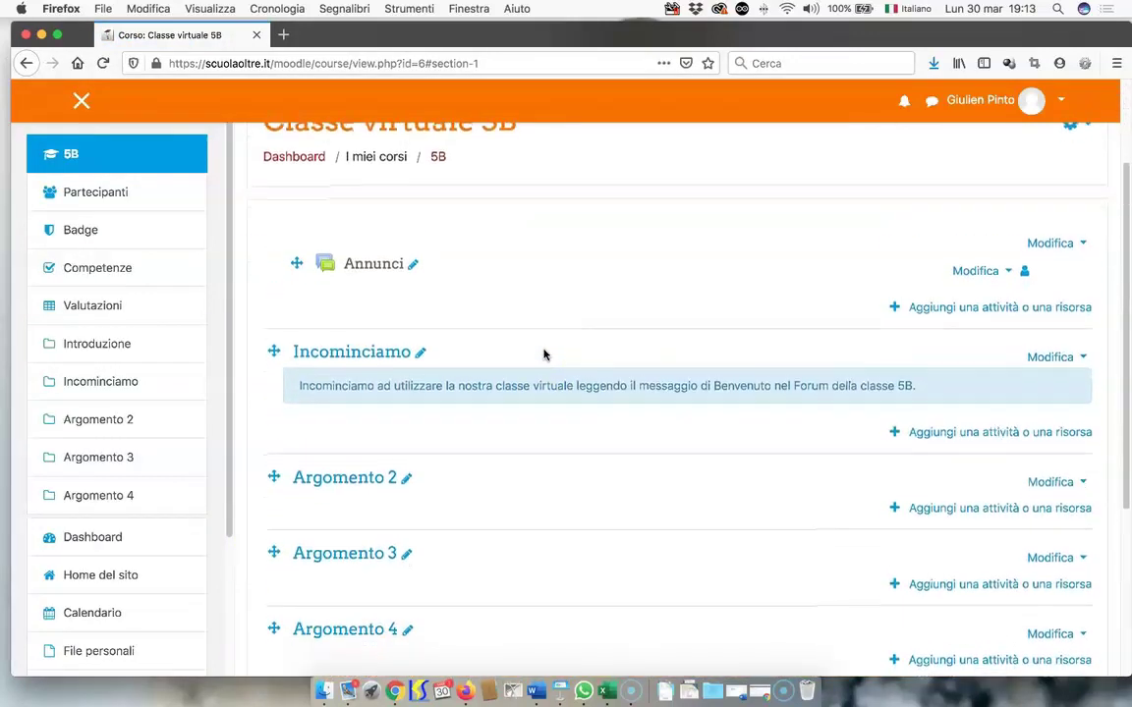
{"action": "scroll", "coordinate": [543, 354], "scroll_direction": "up", "scroll_amount": 1}
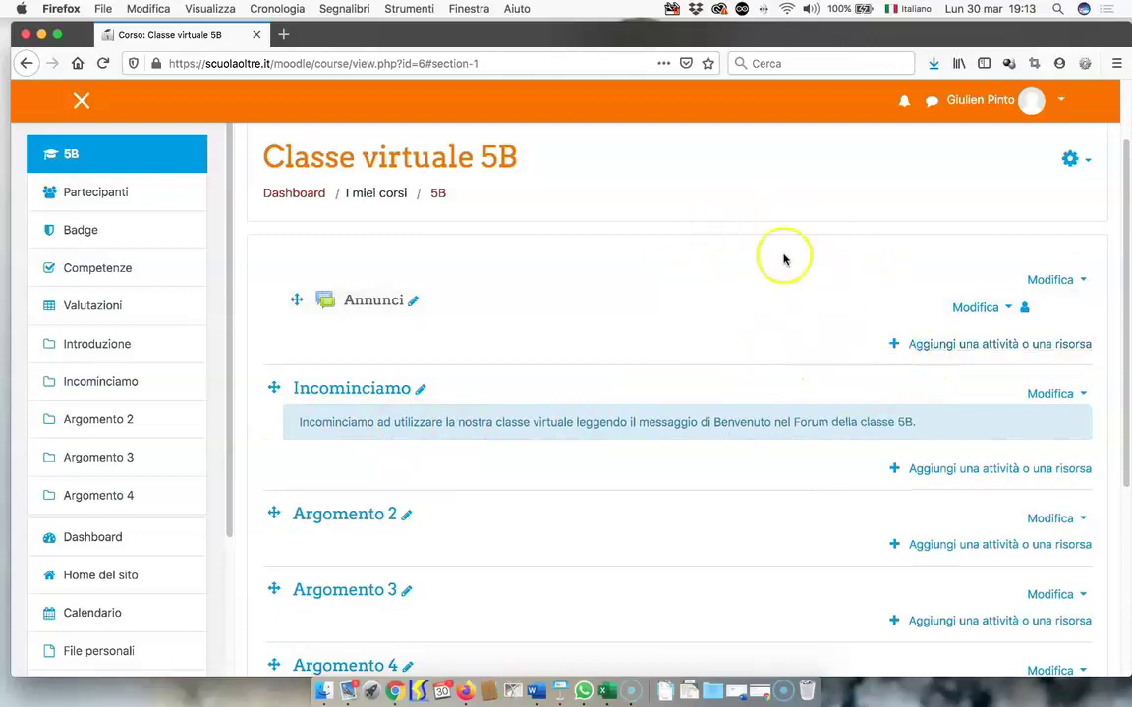
Step: Start creating a Forum activity in the introductory section that holds Annunci
{"action": "left_click", "coordinate": [897, 345]}
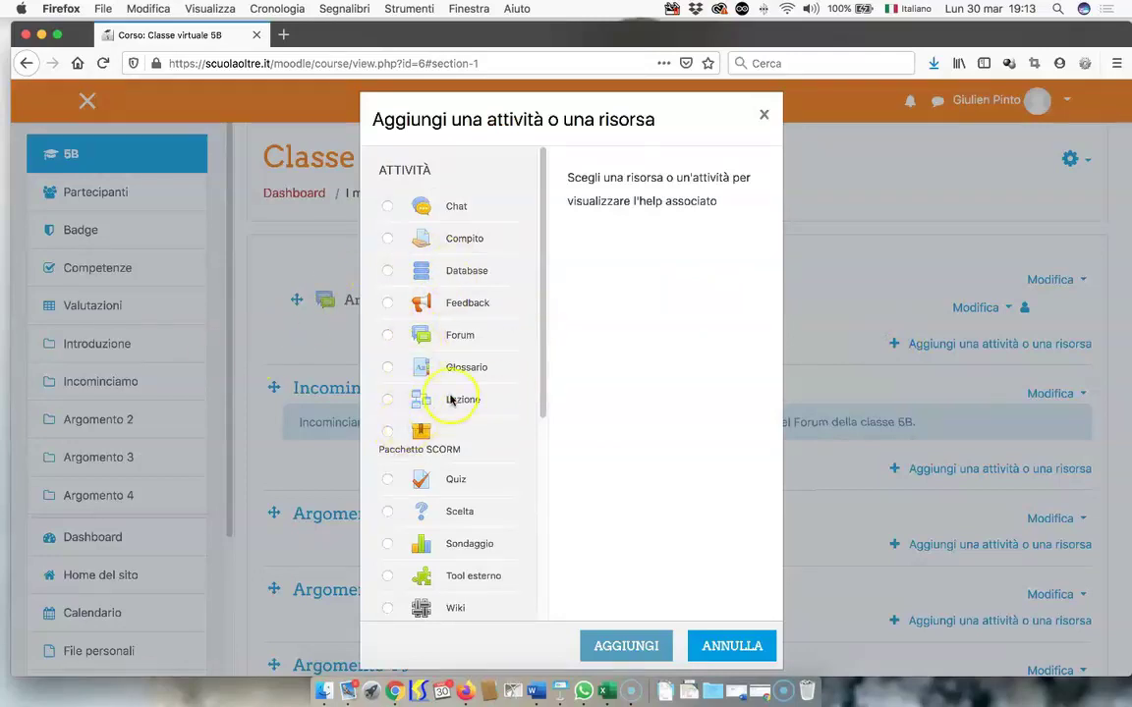
{"action": "left_click", "coordinate": [388, 335]}
{"action": "left_click", "coordinate": [653, 644]}
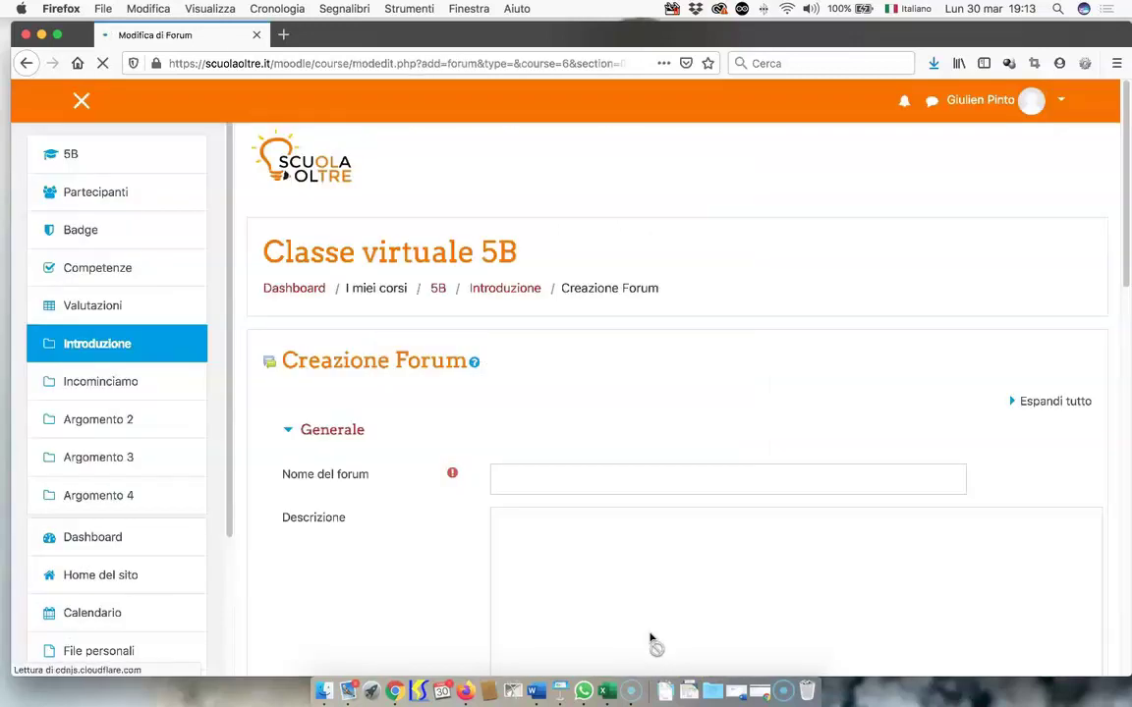
Step: Name the forum "Forum della classe B" and enter the description "Posta qui i tuoi messaggi al docente e agli altri alunni."
{"action": "left_click", "coordinate": [561, 476]}
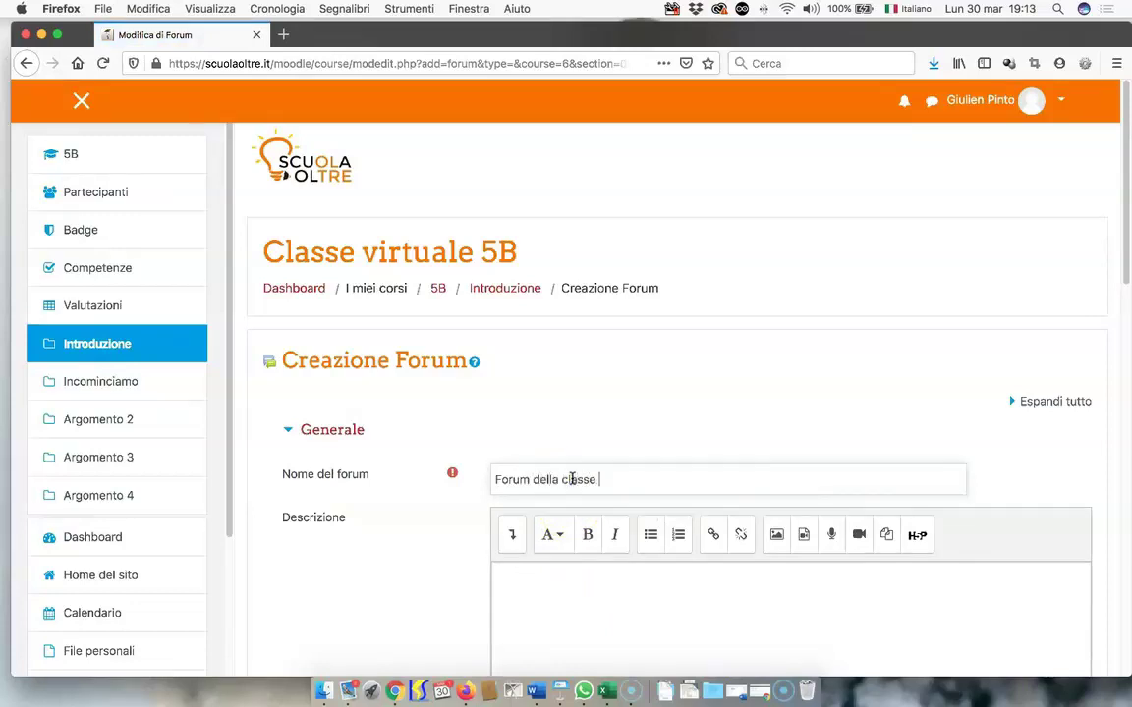
{"action": "left_click", "coordinate": [539, 642]}
{"action": "scroll", "coordinate": [539, 579], "scroll_direction": "down", "scroll_amount": 3}
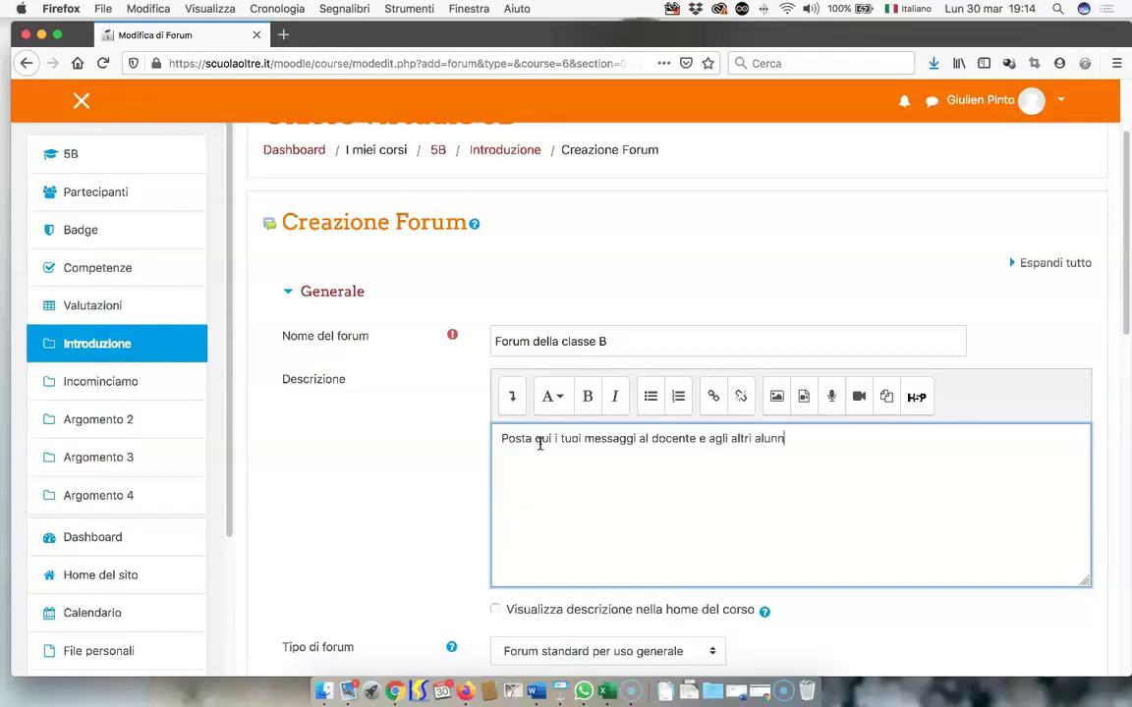
{"action": "type", "text": "."}
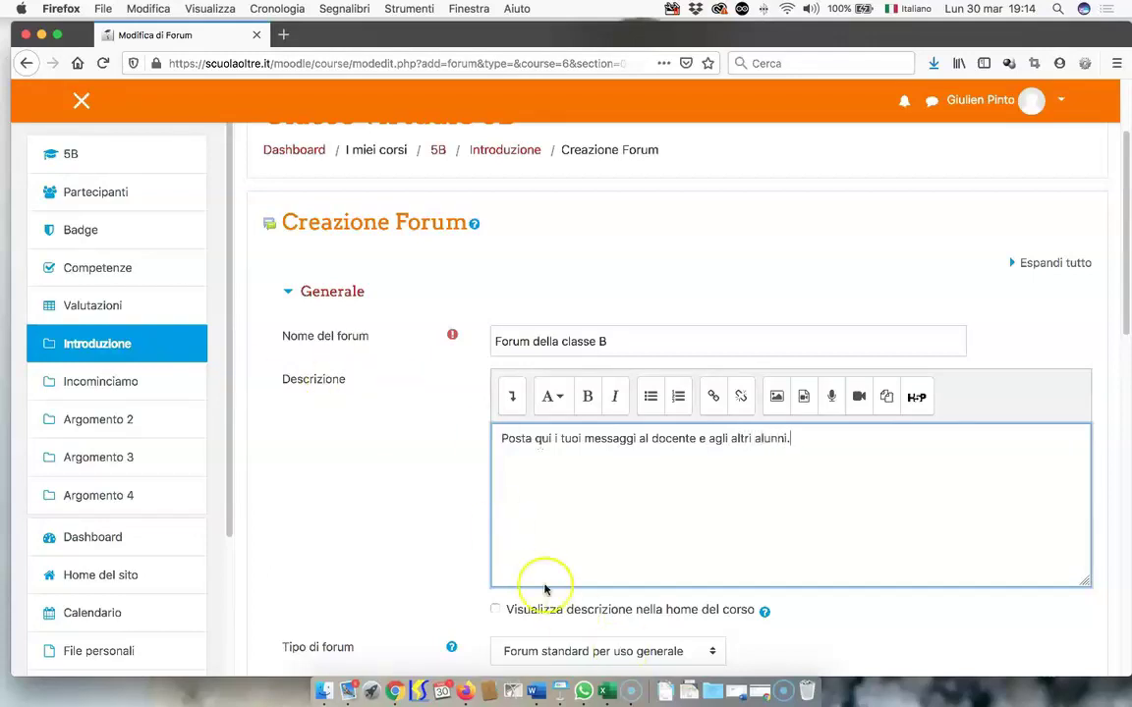
Step: Show the forum's description on the course home and choose Forum standard per uso generale as its type
{"action": "scroll", "coordinate": [550, 586], "scroll_direction": "down", "scroll_amount": 2}
{"action": "left_click", "coordinate": [495, 533]}
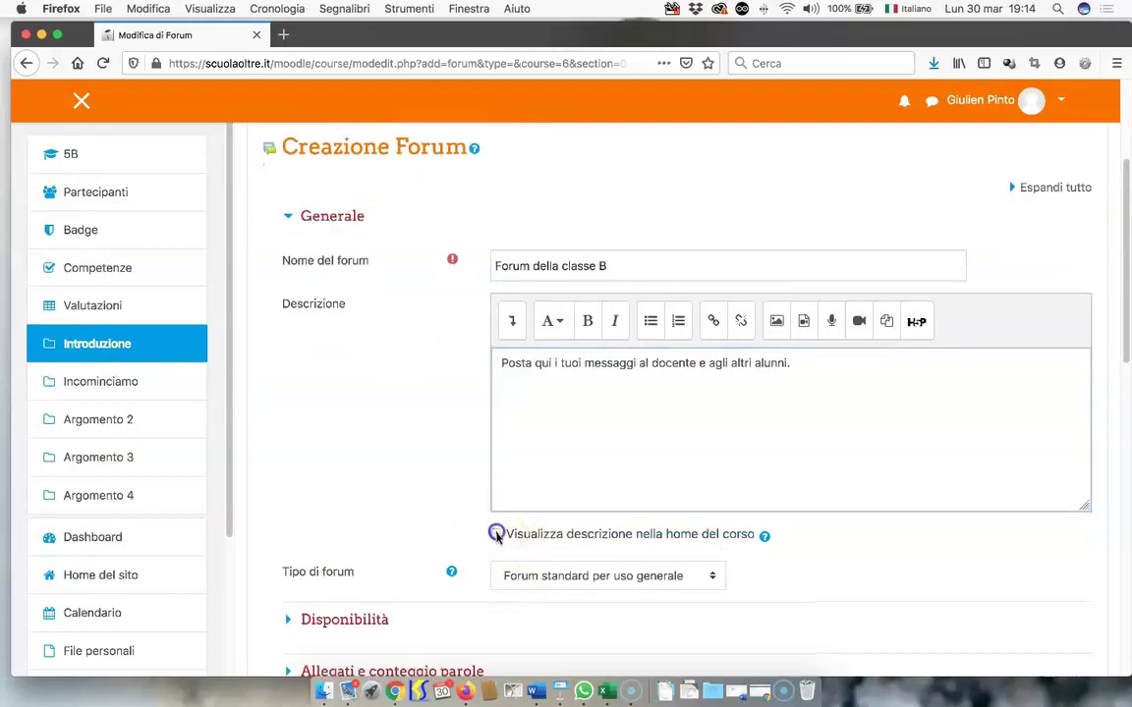
{"action": "scroll", "coordinate": [636, 560], "scroll_direction": "down", "scroll_amount": 5}
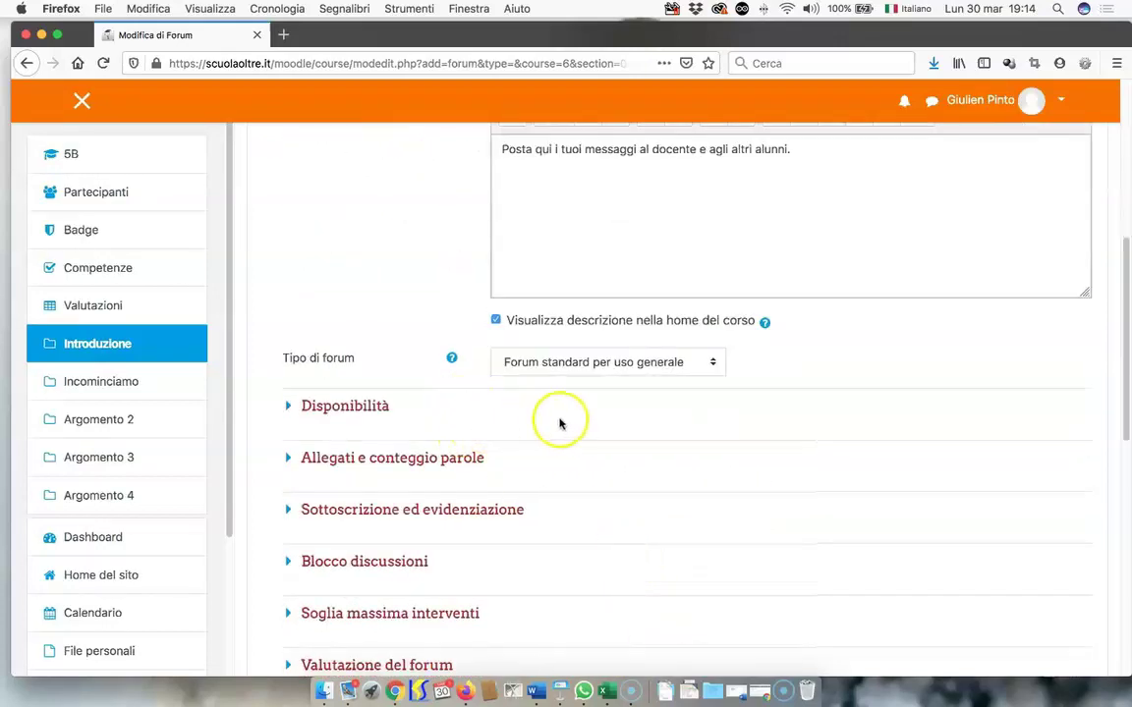
{"action": "scroll", "coordinate": [551, 422], "scroll_direction": "up", "scroll_amount": 4}
{"action": "scroll", "coordinate": [643, 584], "scroll_direction": "down", "scroll_amount": 2}
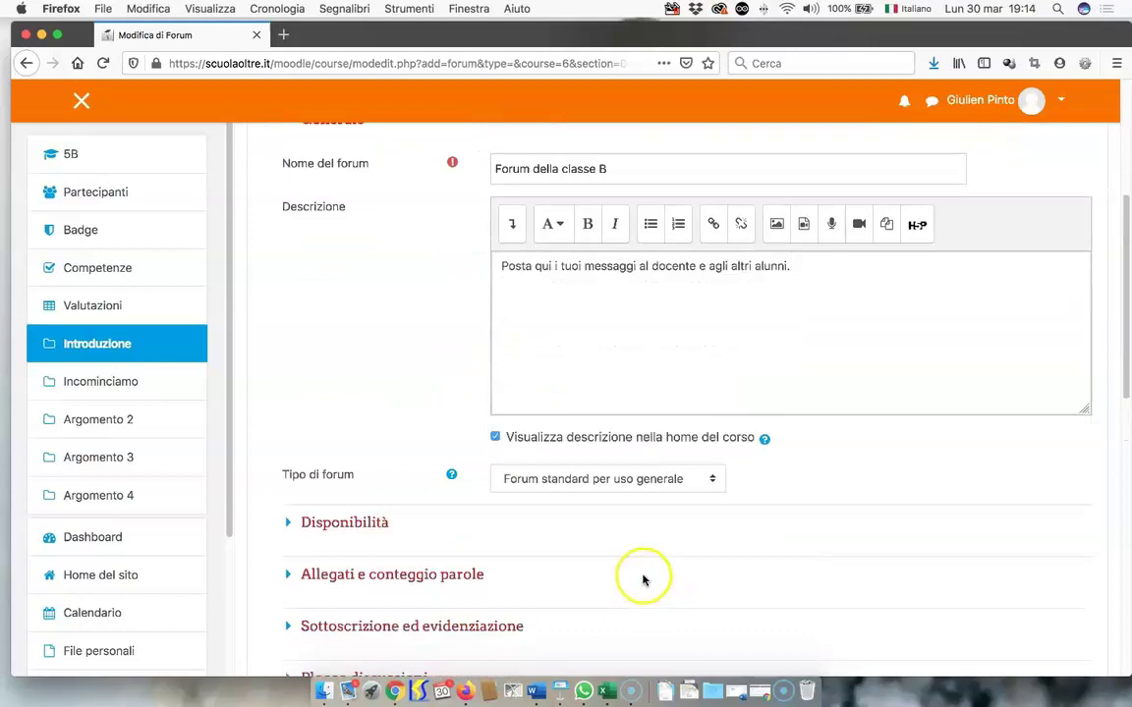
{"action": "left_click", "coordinate": [677, 466]}
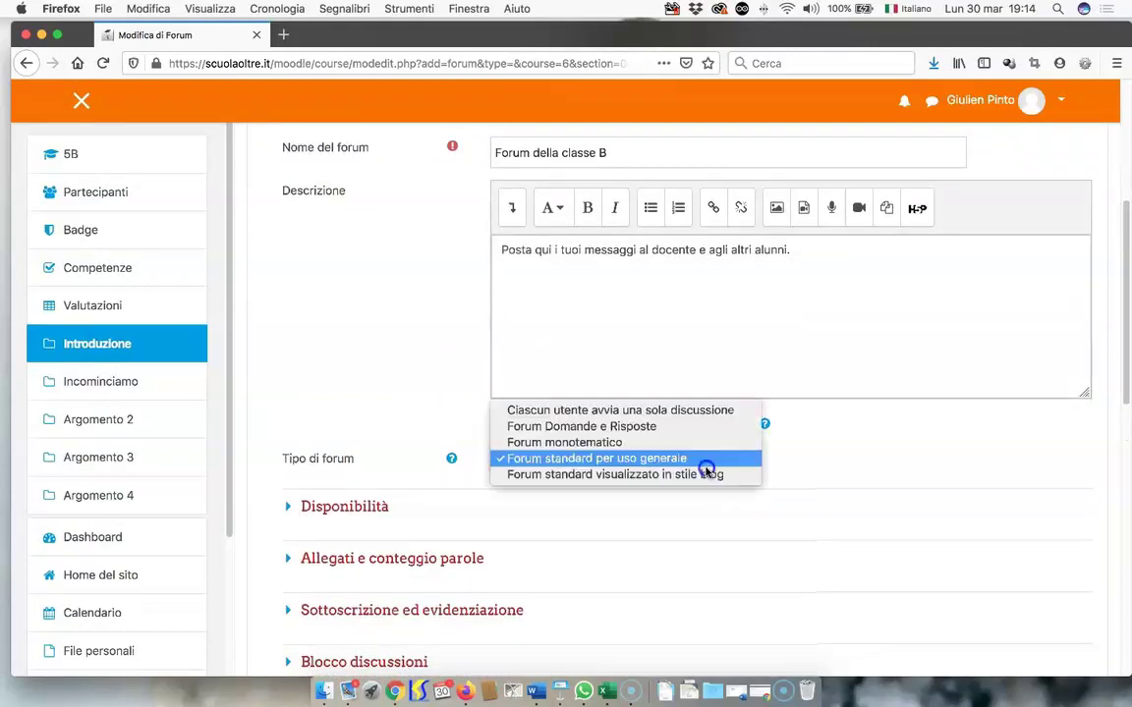
{"action": "left_click", "coordinate": [626, 459]}
Step: Expand the forum's Disponibilità settings and enable the Data entro la quale intervenire
{"action": "scroll", "coordinate": [607, 518], "scroll_direction": "down", "scroll_amount": 5}
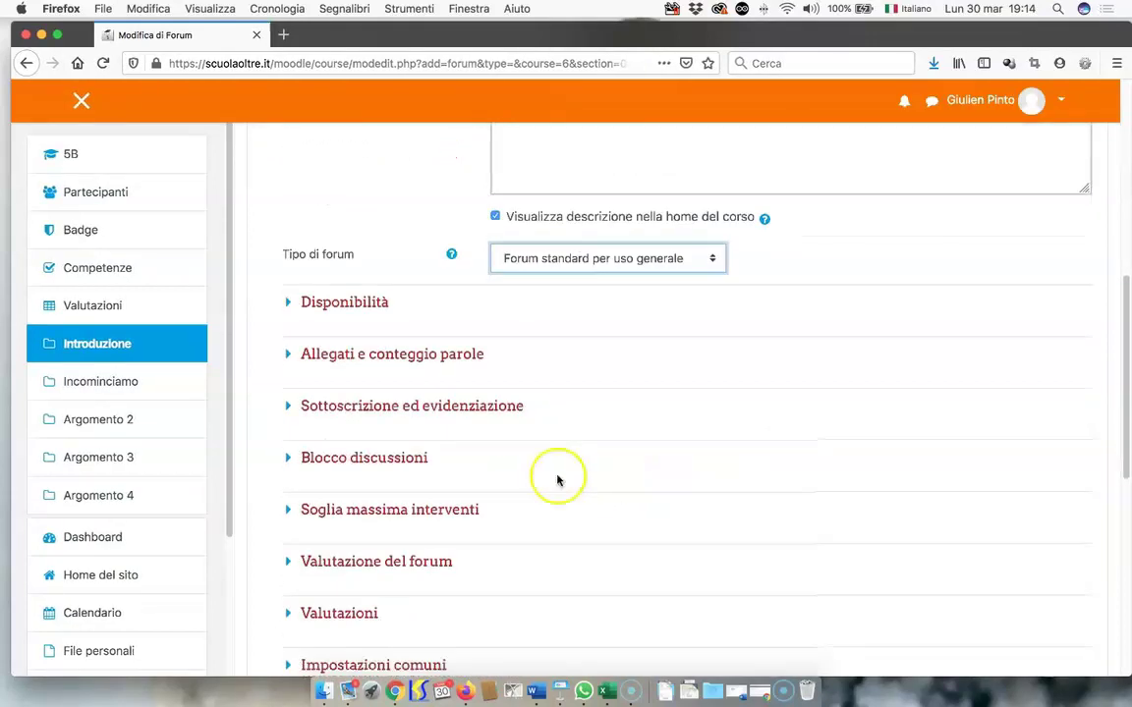
{"action": "left_click", "coordinate": [291, 294]}
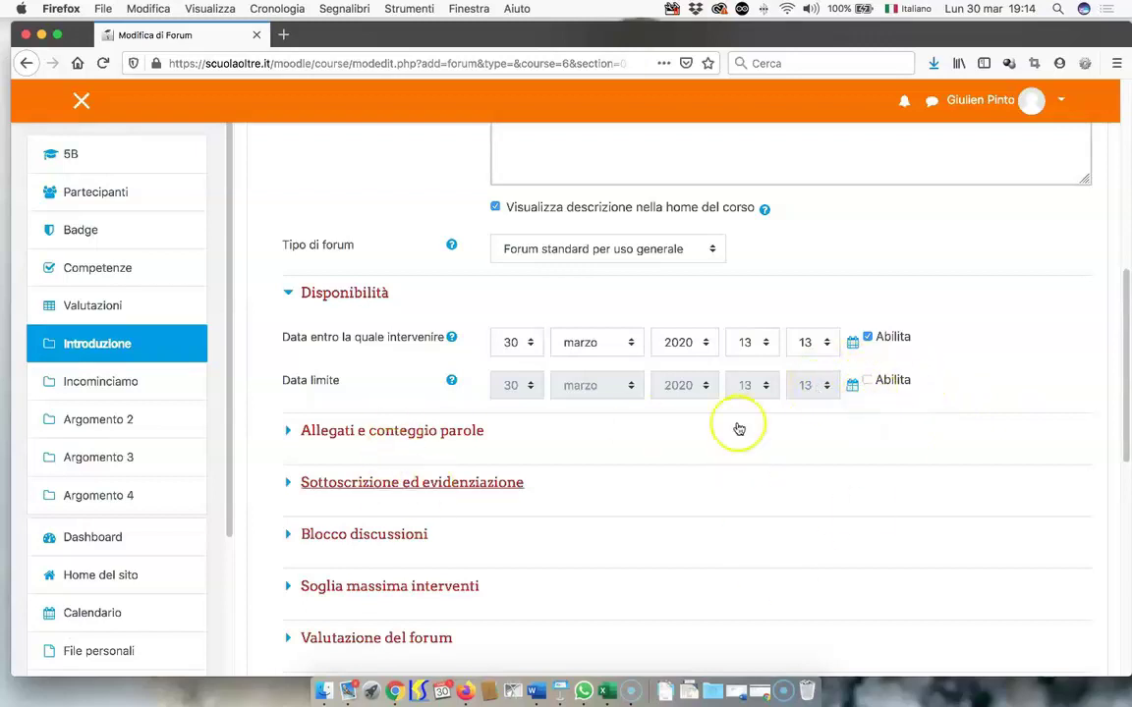
{"action": "scroll", "coordinate": [550, 475], "scroll_direction": "down", "scroll_amount": 1}
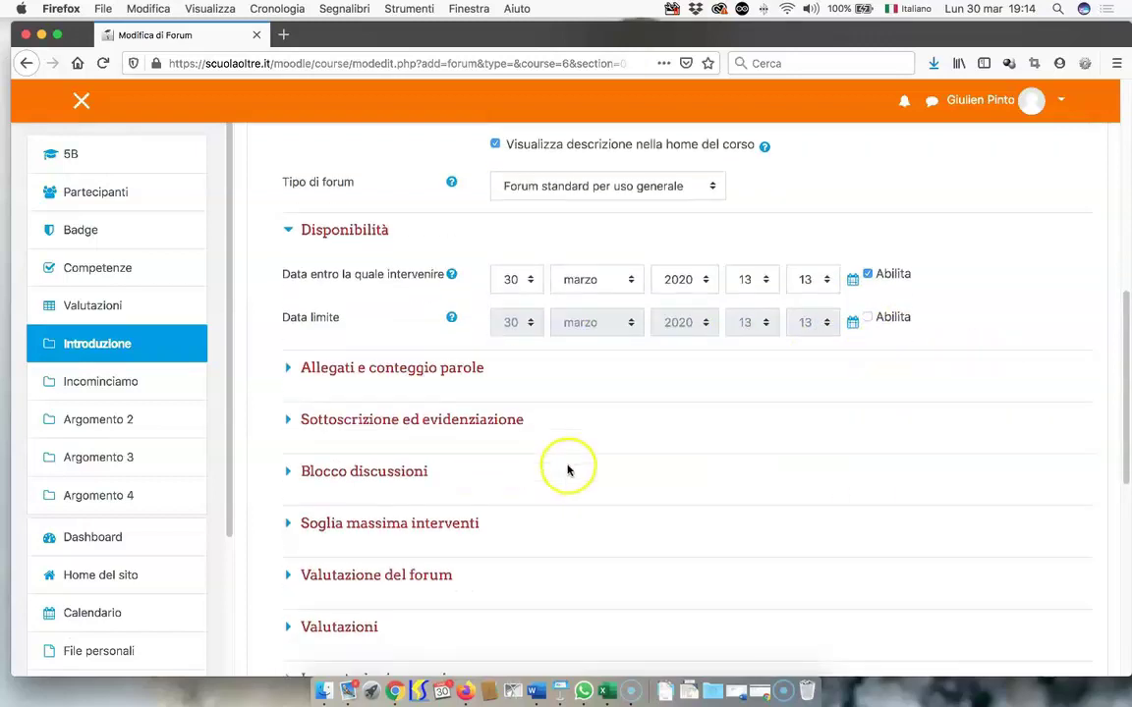
Step: Expand the forum's Allegati e conteggio parole and Sottoscrizione ed evidenziazione settings and review their options
{"action": "left_click", "coordinate": [297, 398]}
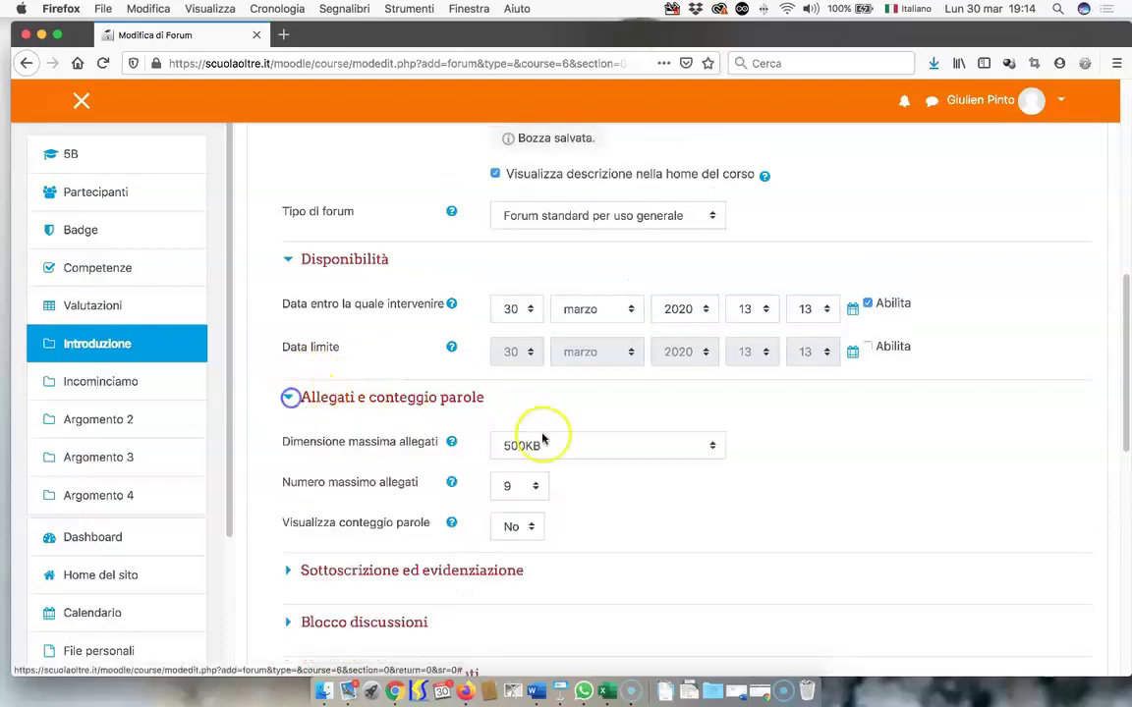
{"action": "scroll", "coordinate": [639, 422], "scroll_direction": "down", "scroll_amount": 1}
{"action": "scroll", "coordinate": [656, 427], "scroll_direction": "down", "scroll_amount": 2}
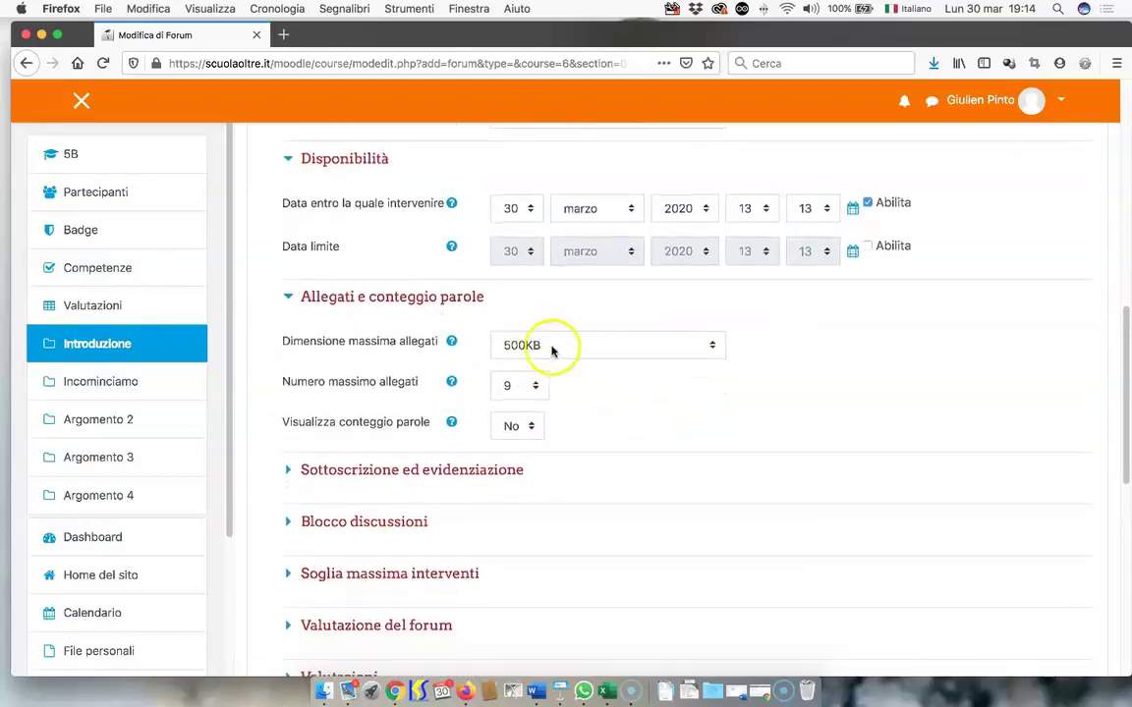
{"action": "scroll", "coordinate": [709, 344], "scroll_direction": "down", "scroll_amount": 1}
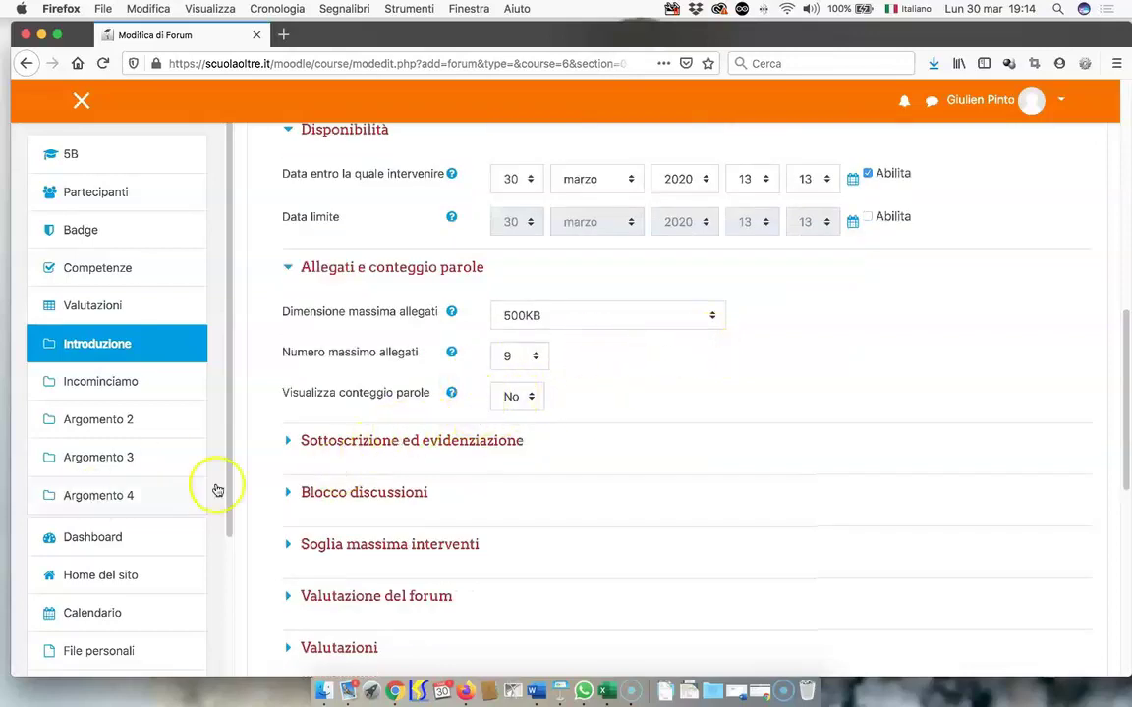
{"action": "left_click", "coordinate": [291, 442]}
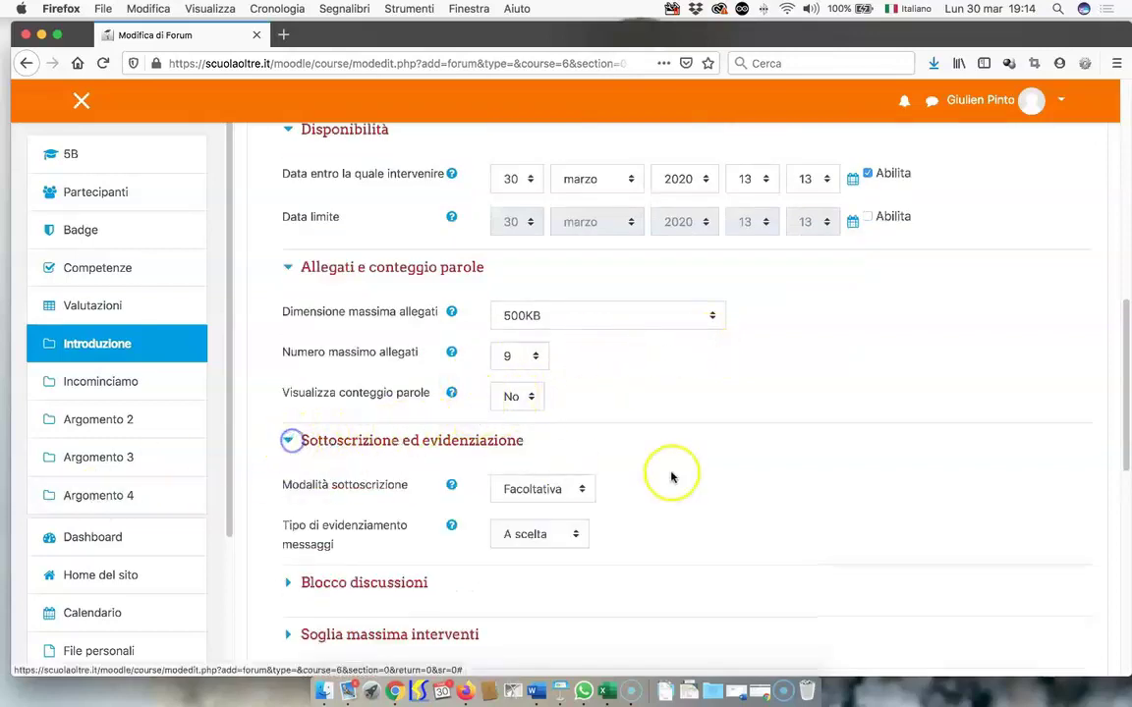
{"action": "scroll", "coordinate": [673, 474], "scroll_direction": "down", "scroll_amount": 2}
{"action": "scroll", "coordinate": [671, 476], "scroll_direction": "down", "scroll_amount": 2}
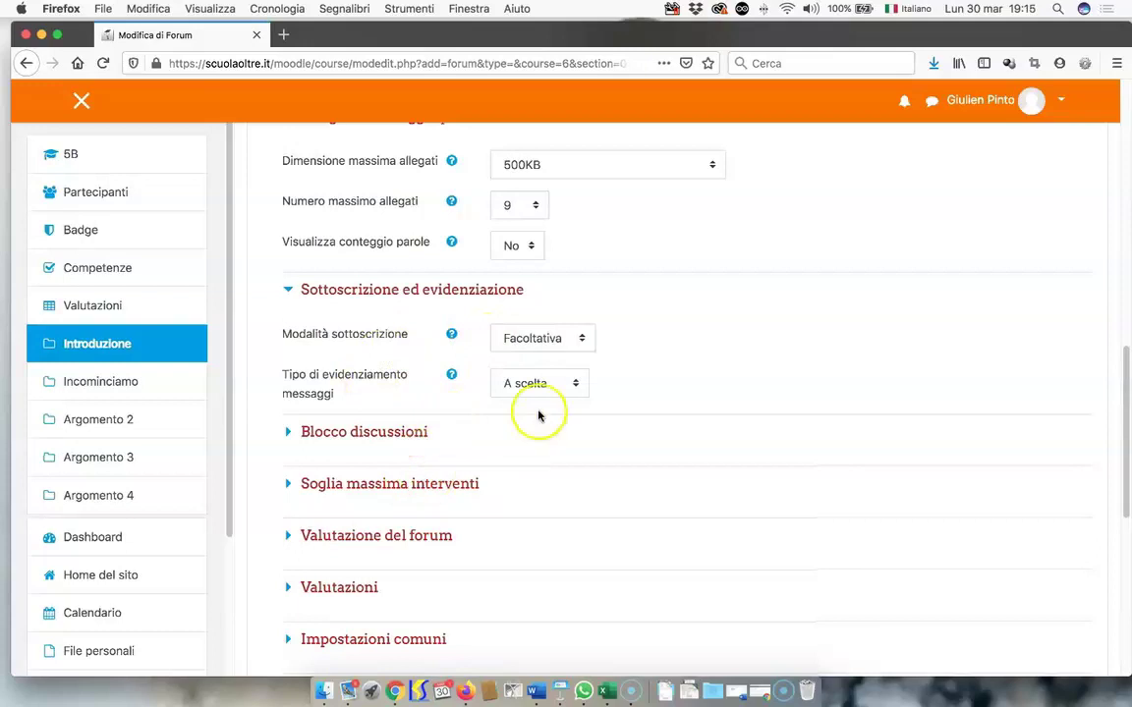
Step: Expand the forum's Blocco discussioni and Soglia massima interventi settings and review their options
{"action": "scroll", "coordinate": [537, 398], "scroll_direction": "down", "scroll_amount": 3}
{"action": "left_click", "coordinate": [289, 297]}
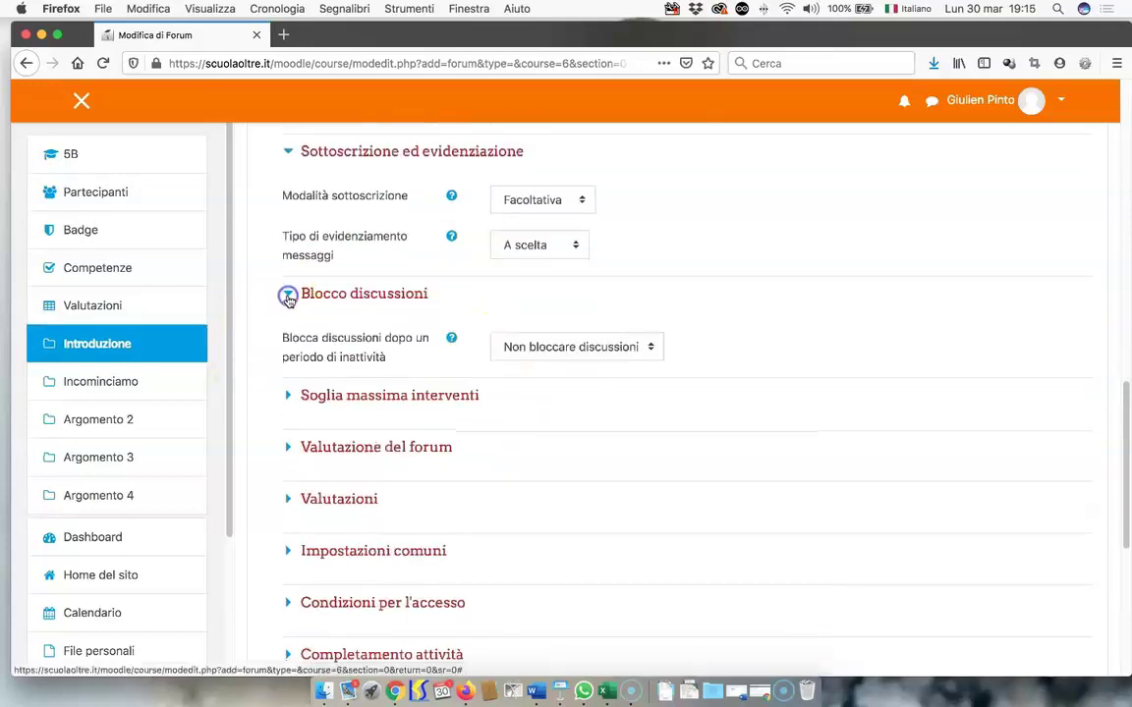
{"action": "scroll", "coordinate": [452, 346], "scroll_direction": "down", "scroll_amount": 1}
{"action": "scroll", "coordinate": [462, 351], "scroll_direction": "up", "scroll_amount": 3}
{"action": "scroll", "coordinate": [471, 359], "scroll_direction": "down", "scroll_amount": 4}
{"action": "scroll", "coordinate": [467, 363], "scroll_direction": "up", "scroll_amount": 3}
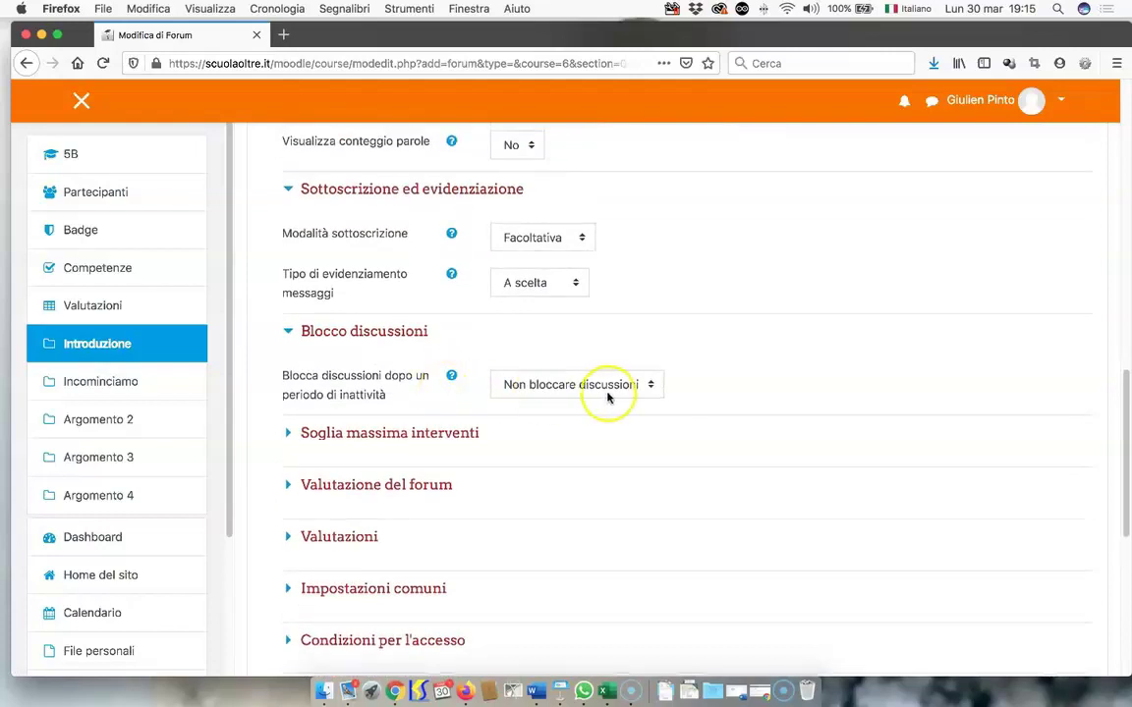
{"action": "scroll", "coordinate": [550, 417], "scroll_direction": "down", "scroll_amount": 2}
{"action": "scroll", "coordinate": [555, 417], "scroll_direction": "down", "scroll_amount": 1}
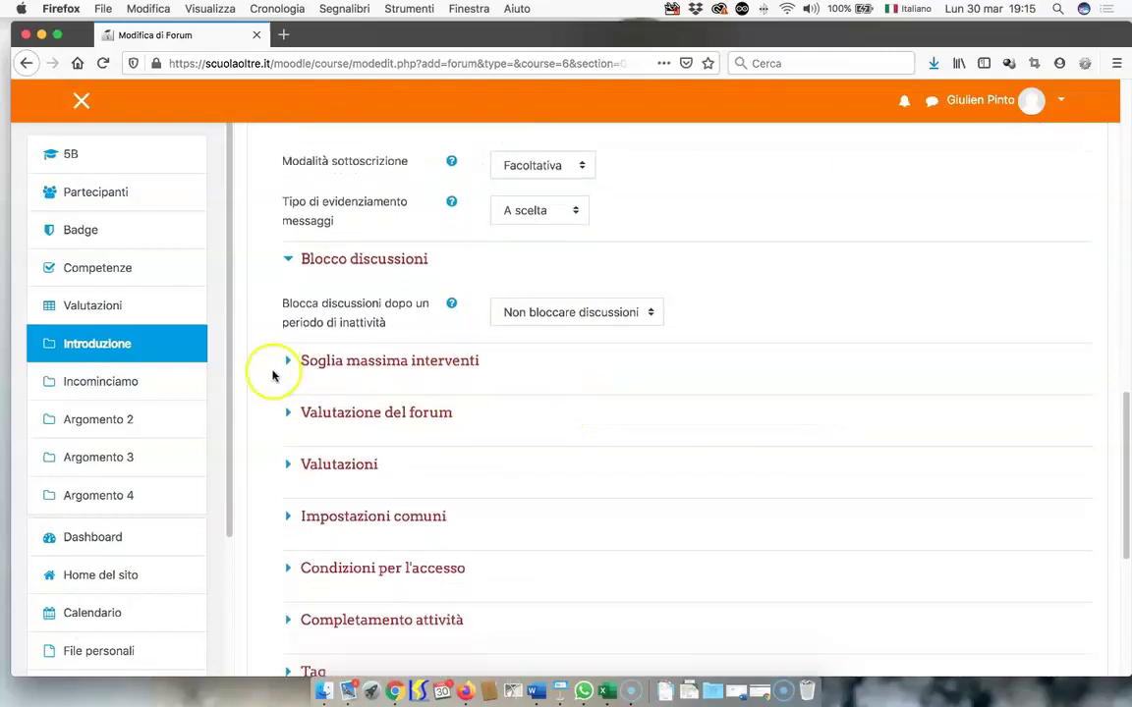
{"action": "left_click", "coordinate": [301, 358]}
{"action": "scroll", "coordinate": [575, 393], "scroll_direction": "down", "scroll_amount": 3}
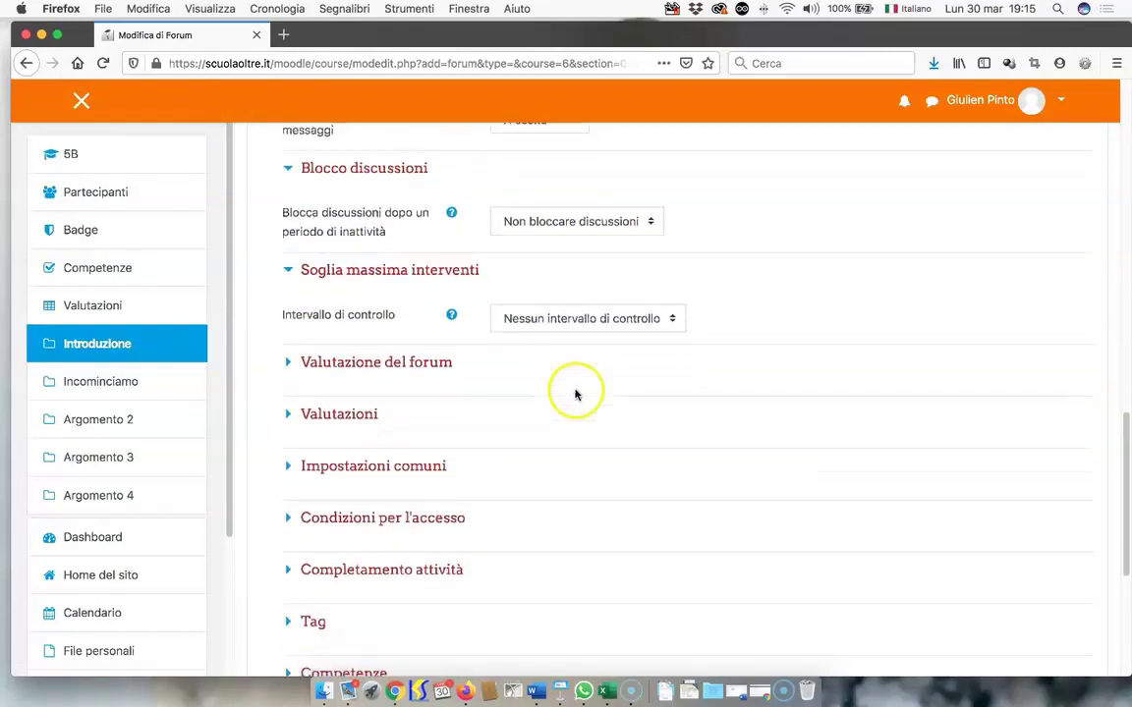
Step: Expand the forum's Valutazione del forum and Valutazioni settings to review the grading options
{"action": "left_click", "coordinate": [287, 313]}
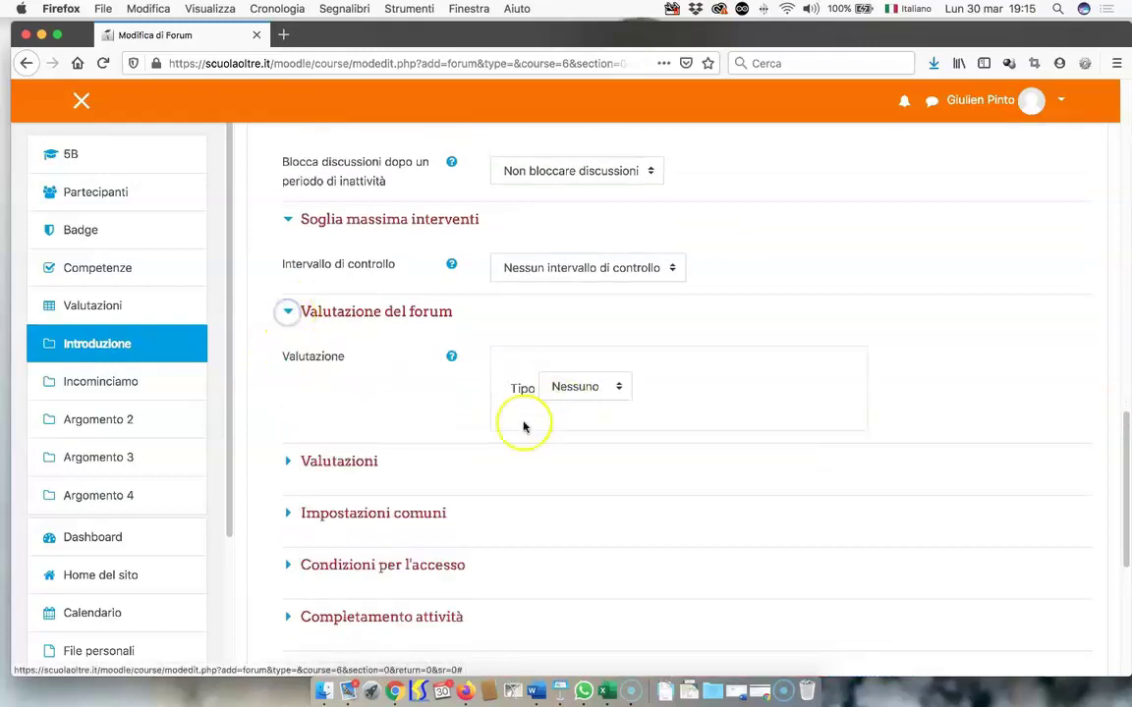
{"action": "scroll", "coordinate": [295, 383], "scroll_direction": "down", "scroll_amount": 3}
{"action": "left_click", "coordinate": [290, 322]}
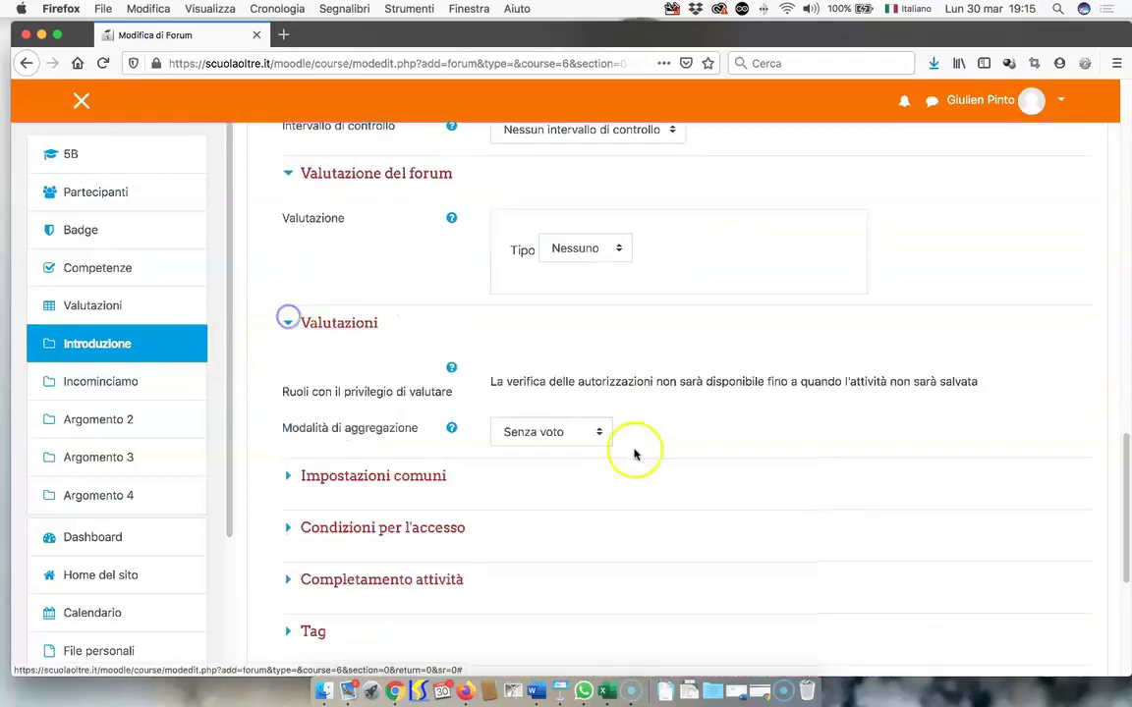
Step: Expand the forum's Impostazioni comuni and review its availability, identification code and group mode options
{"action": "scroll", "coordinate": [550, 457], "scroll_direction": "down", "scroll_amount": 3}
{"action": "left_click", "coordinate": [286, 362]}
{"action": "scroll", "coordinate": [853, 461], "scroll_direction": "down", "scroll_amount": 3}
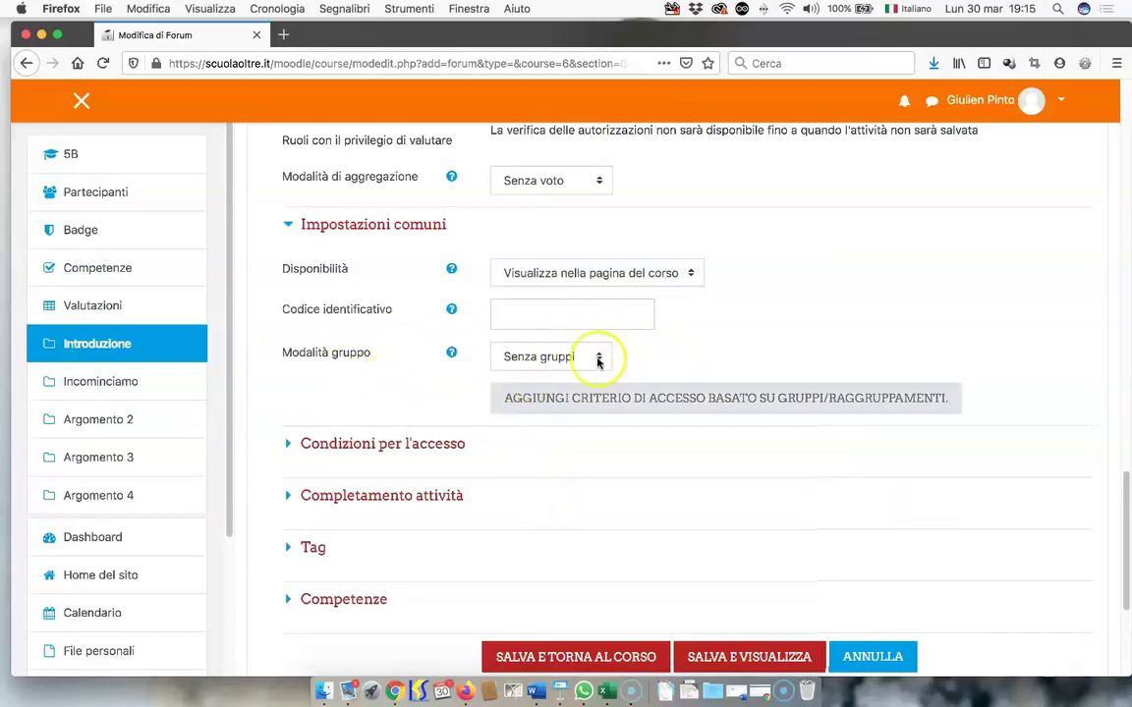
{"action": "scroll", "coordinate": [442, 467], "scroll_direction": "down", "scroll_amount": 2}
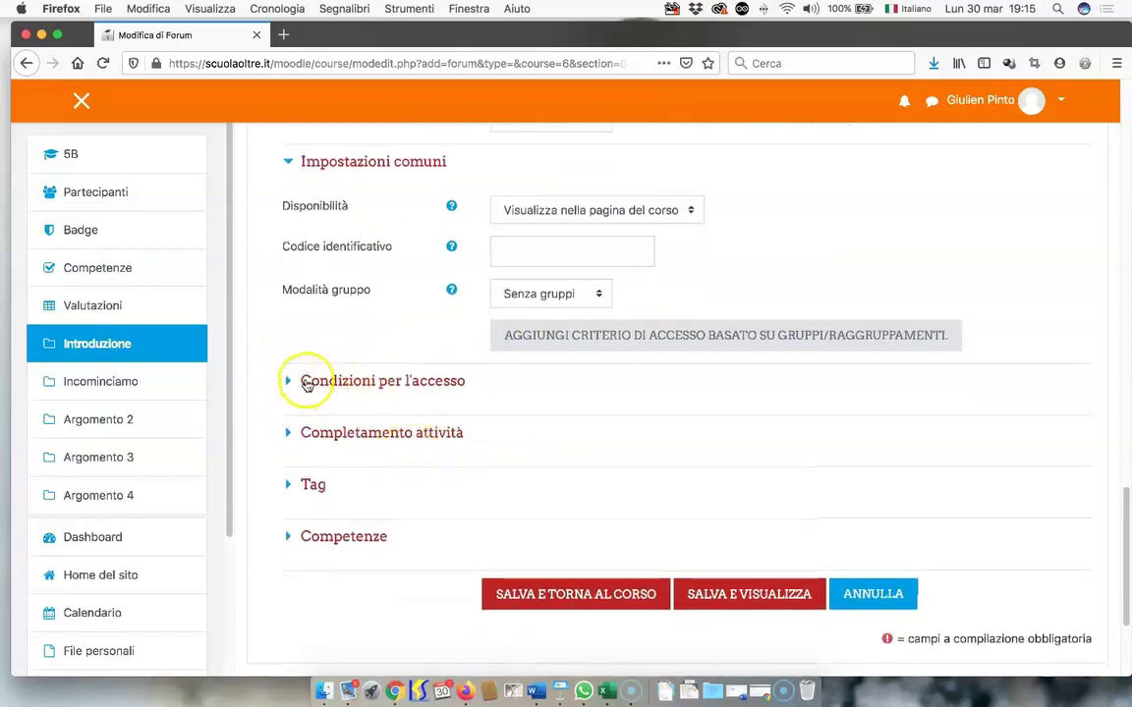
Step: Expand the forum's Condizioni per l'accesso and Completamento attività settings and review their options
{"action": "left_click", "coordinate": [306, 384]}
{"action": "scroll", "coordinate": [678, 433], "scroll_direction": "down", "scroll_amount": 4}
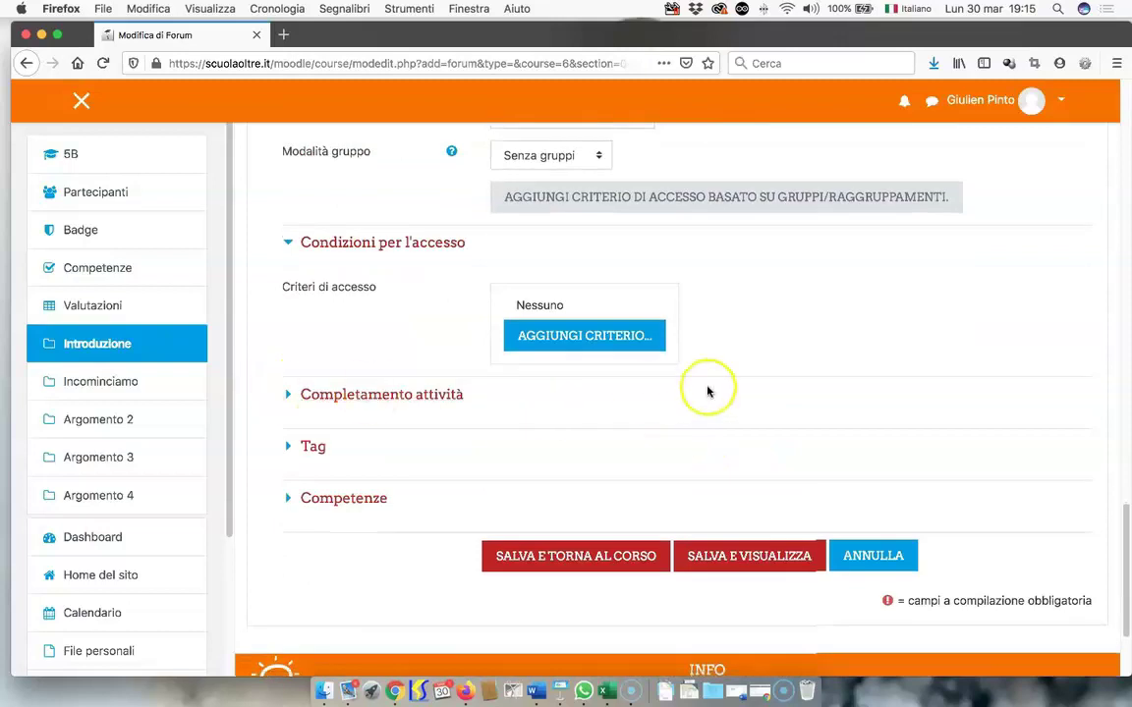
{"action": "left_click", "coordinate": [287, 394]}
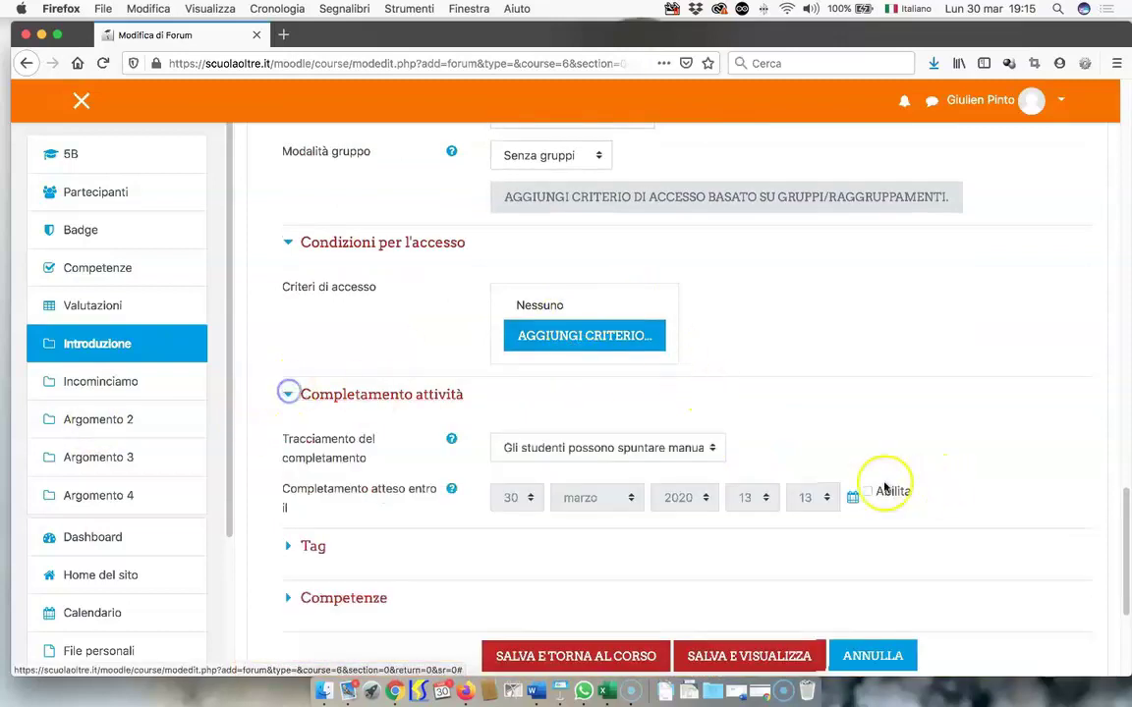
{"action": "scroll", "coordinate": [864, 482], "scroll_direction": "down", "scroll_amount": 4}
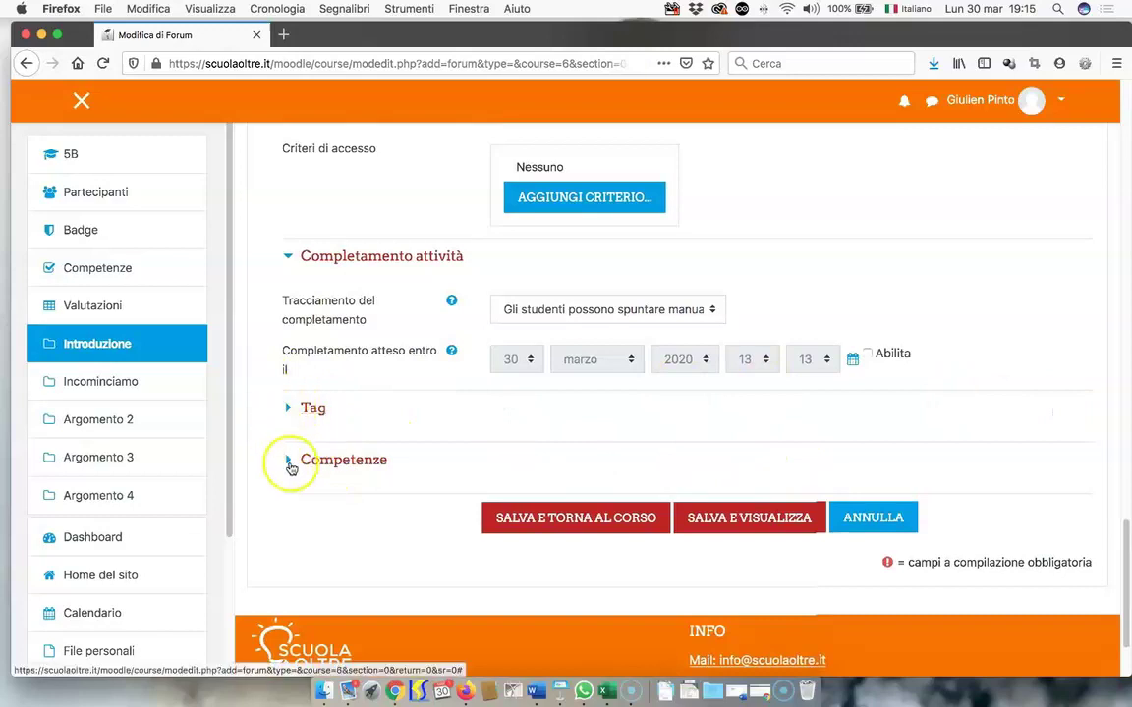
Step: Expand the forum's Tag and Competenze settings and review their options
{"action": "left_click", "coordinate": [288, 407]}
{"action": "scroll", "coordinate": [379, 468], "scroll_direction": "down", "scroll_amount": 4}
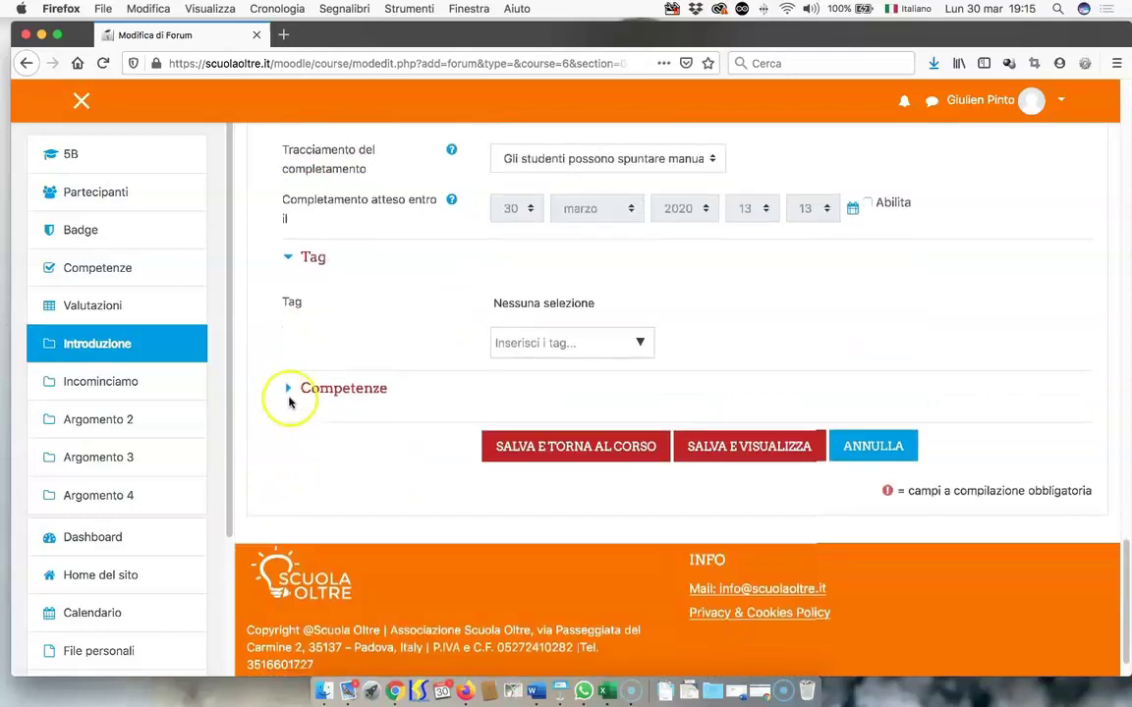
{"action": "left_click", "coordinate": [289, 389]}
{"action": "scroll", "coordinate": [585, 454], "scroll_direction": "down", "scroll_amount": 2}
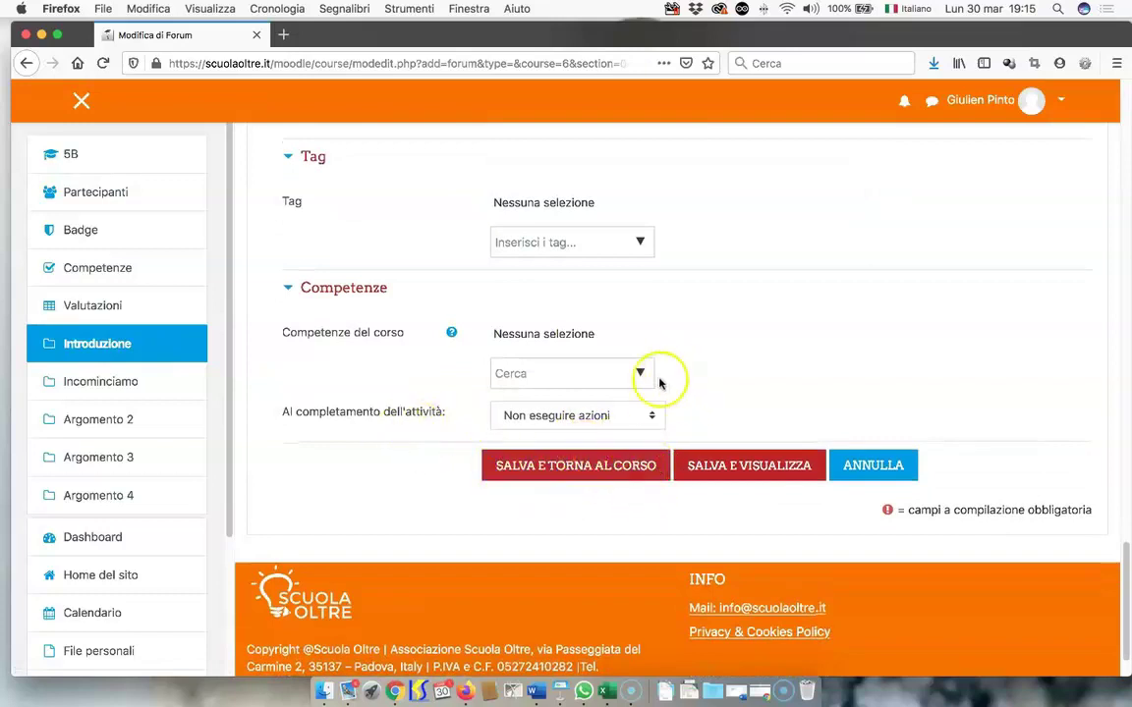
Step: Look back over the forum settings, then save the forum and return to the course page
{"action": "scroll", "coordinate": [662, 406], "scroll_direction": "up", "scroll_amount": 15}
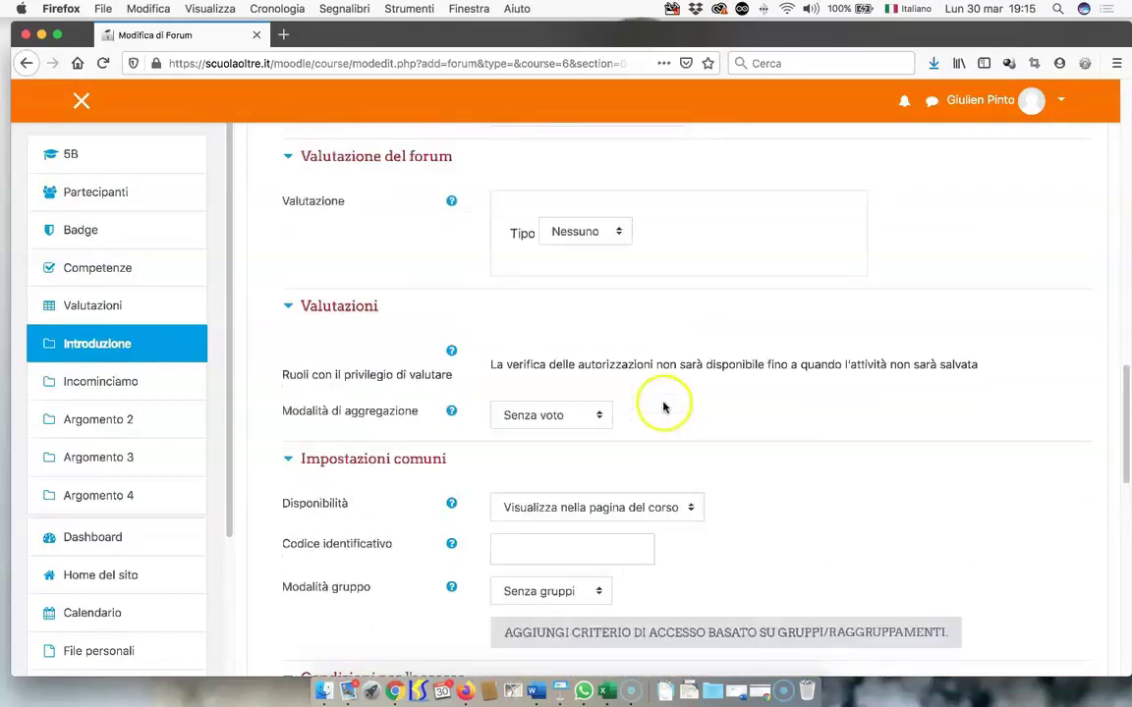
{"action": "scroll", "coordinate": [662, 407], "scroll_direction": "down", "scroll_amount": 15}
{"action": "left_click", "coordinate": [579, 403]}
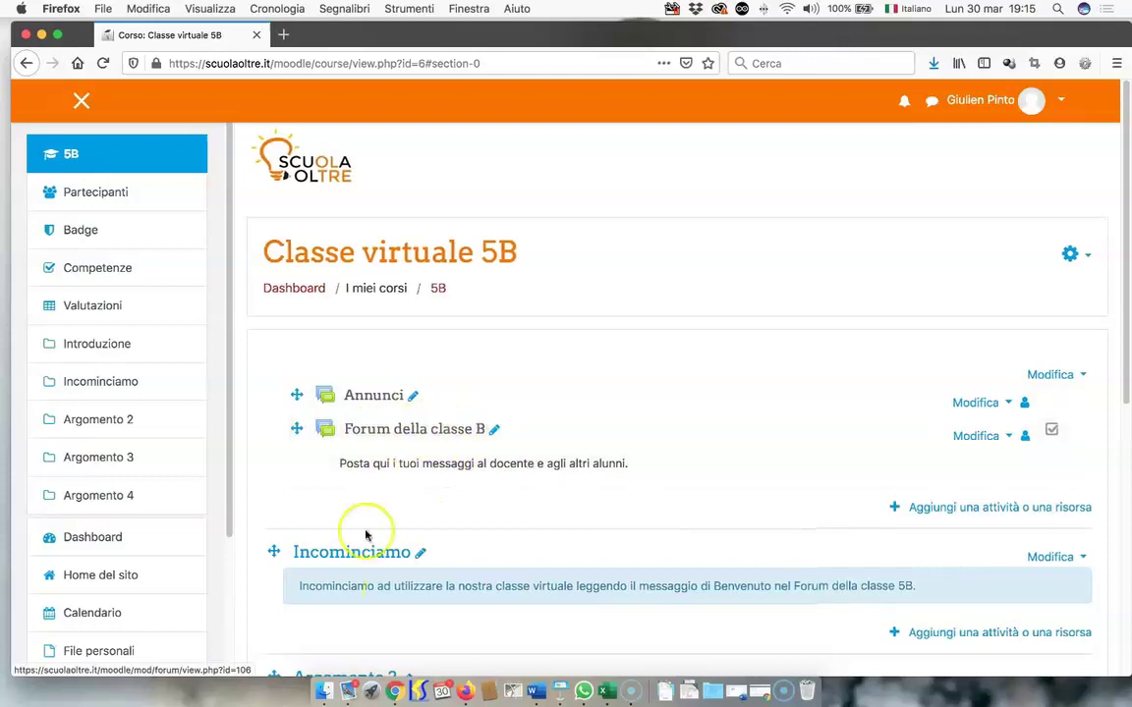
Step: Open Forum della classe B and start a new discussion topic with the subject "Benvenuti"
{"action": "scroll", "coordinate": [424, 561], "scroll_direction": "down", "scroll_amount": 2}
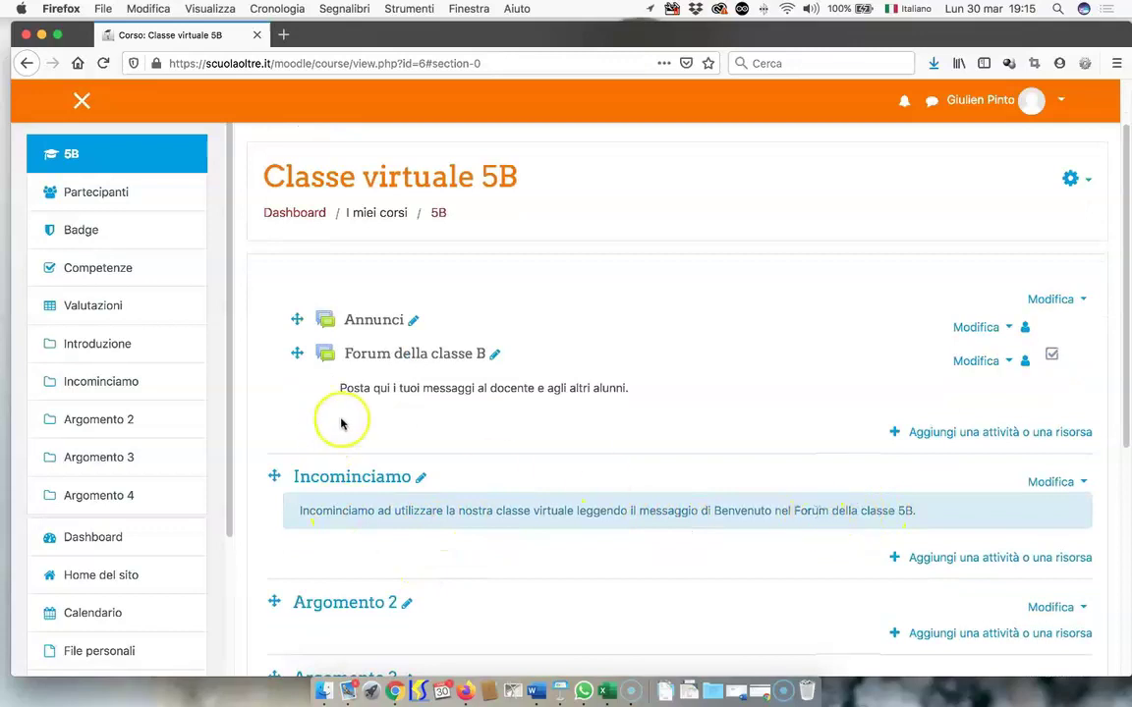
{"action": "left_click", "coordinate": [382, 356]}
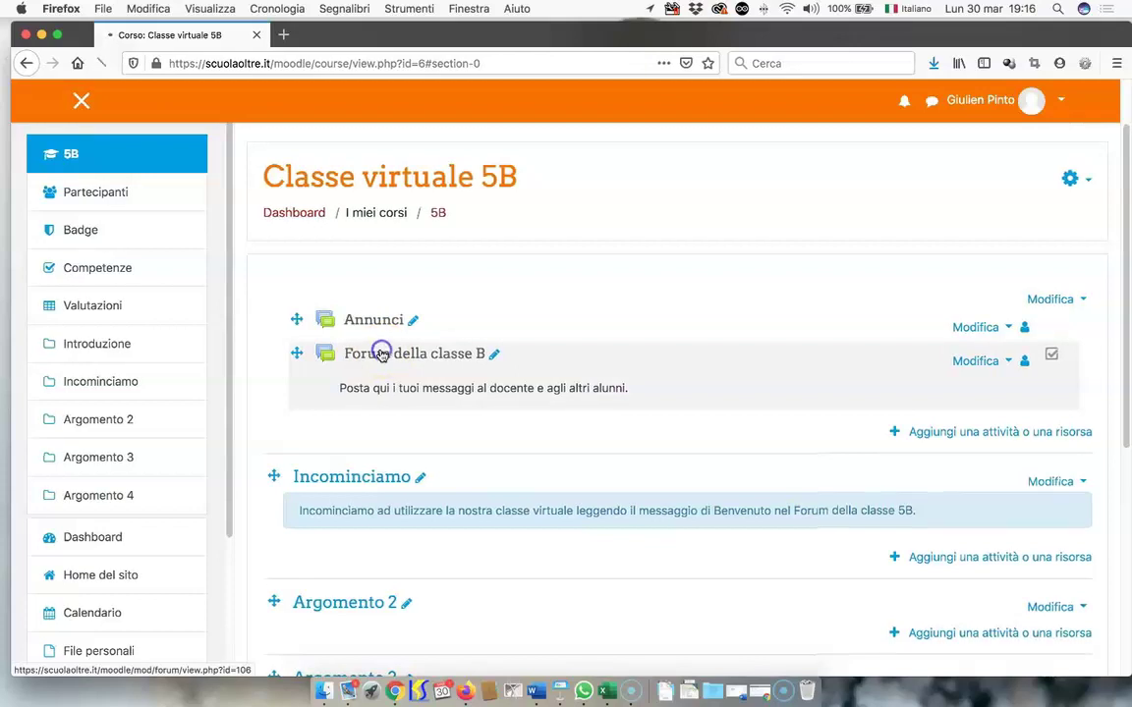
{"action": "scroll", "coordinate": [491, 383], "scroll_direction": "down", "scroll_amount": 3}
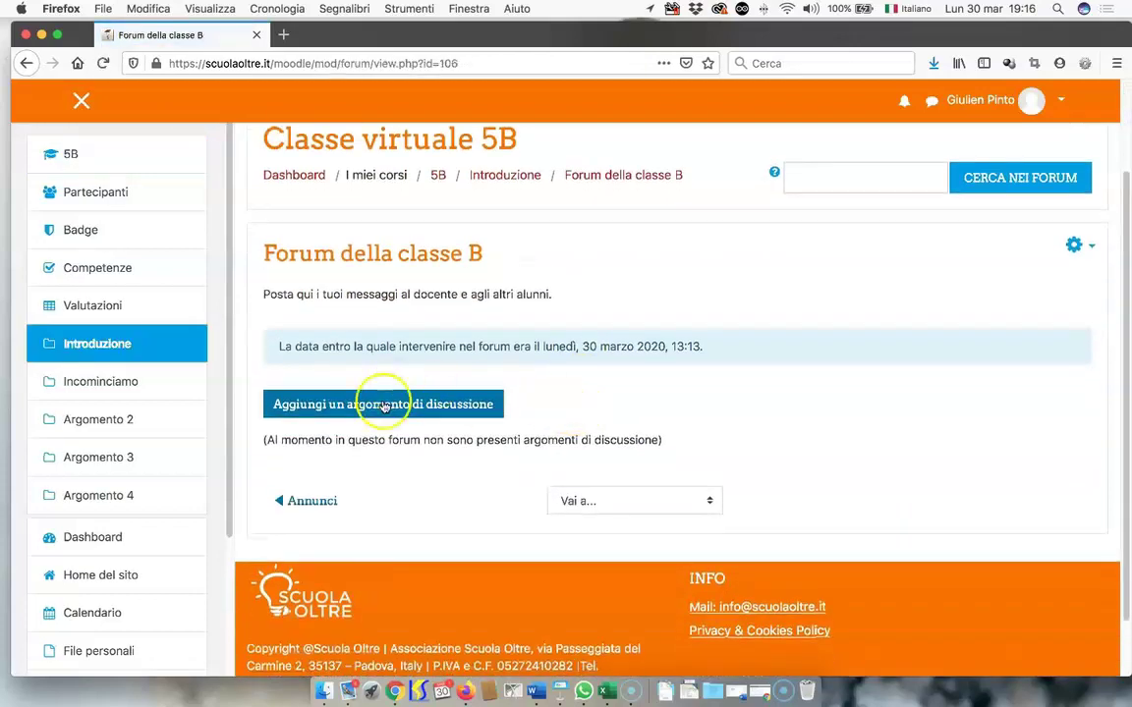
{"action": "left_click", "coordinate": [383, 403]}
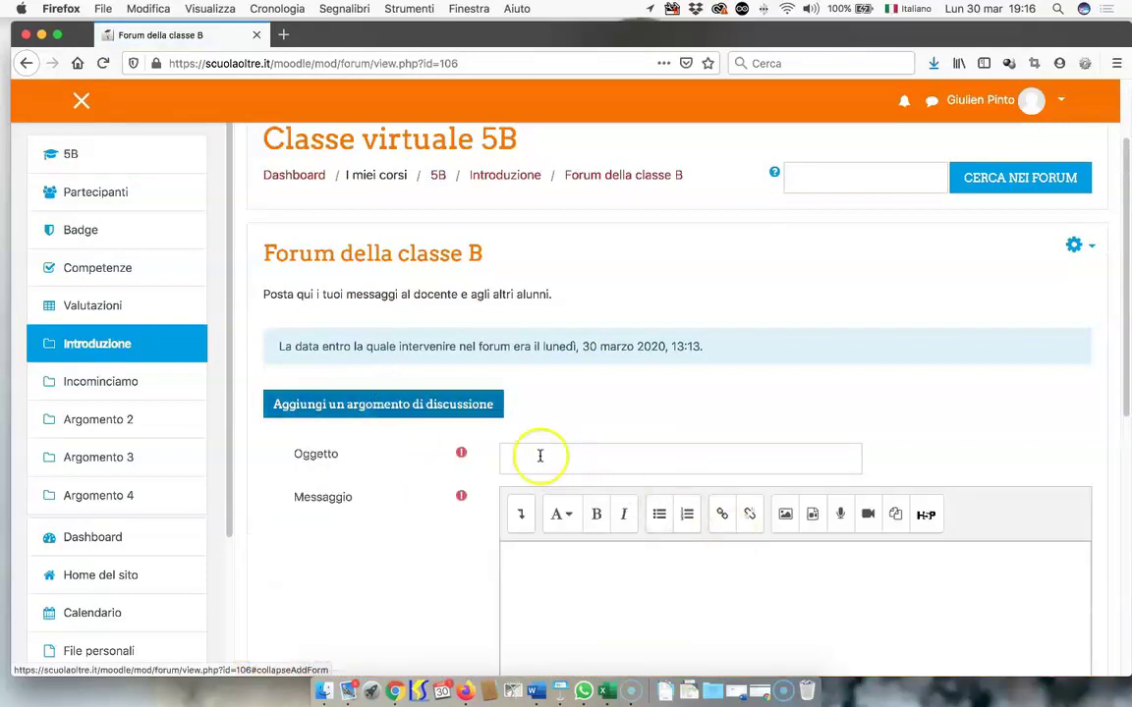
{"action": "scroll", "coordinate": [538, 455], "scroll_direction": "down", "scroll_amount": 1}
{"action": "left_click", "coordinate": [550, 448]}
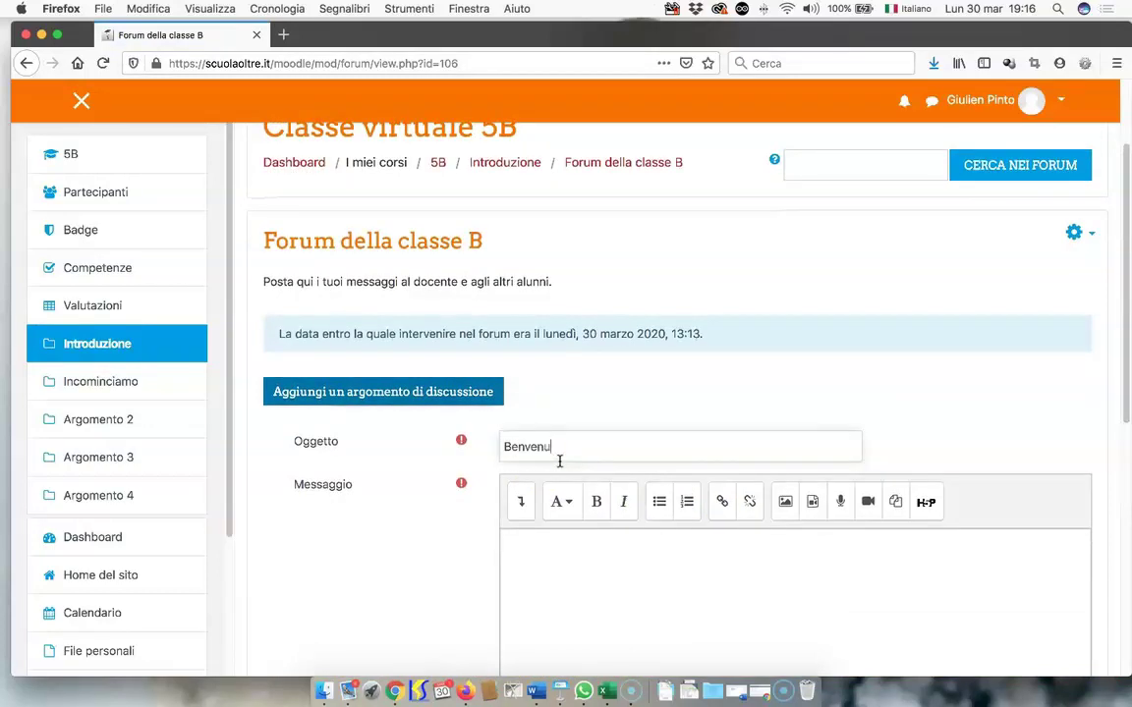
Step: Write the message "Un caloroso Benvenuto a tutti!" followed by the paragraph "Rispondi di benvenuto." and post it to the forum
{"action": "left_click", "coordinate": [577, 558]}
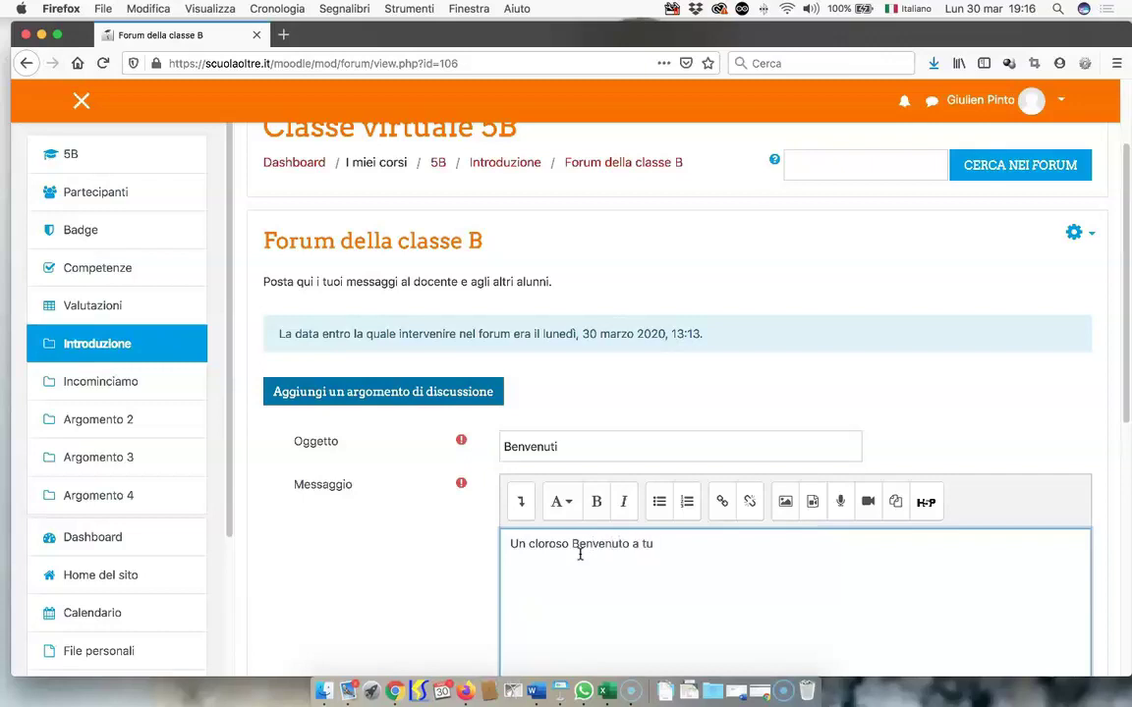
{"action": "type", "text": "tti!"}
{"action": "key", "text": "Return"}
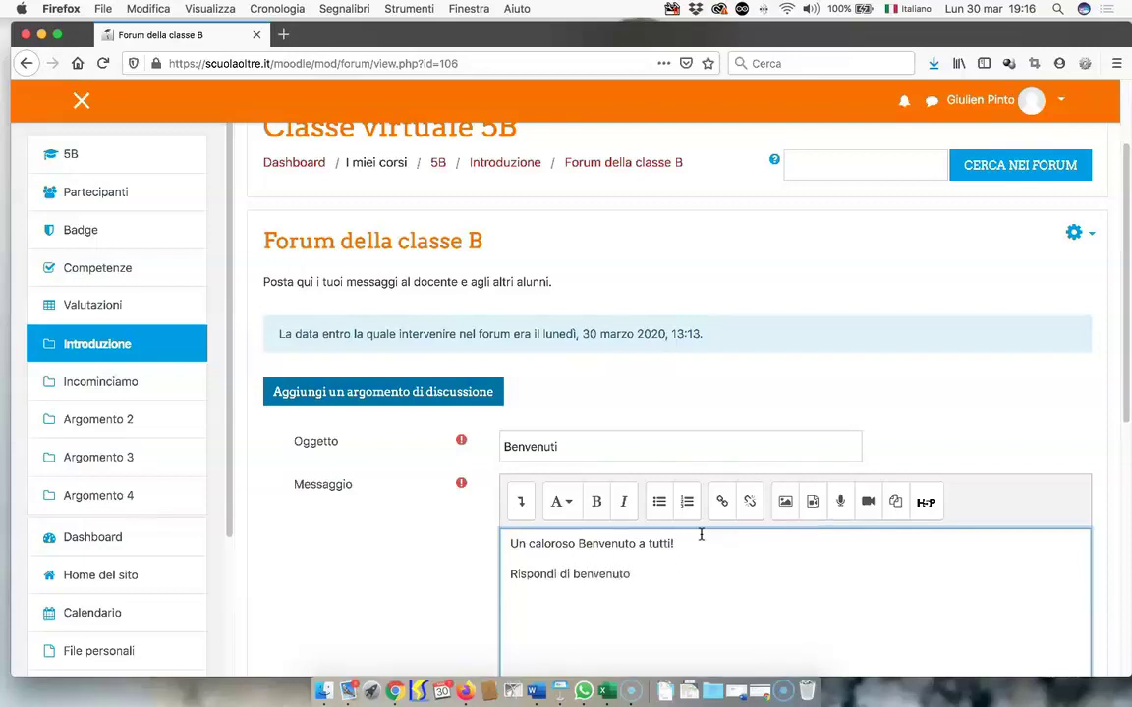
{"action": "scroll", "coordinate": [949, 461], "scroll_direction": "down", "scroll_amount": 5}
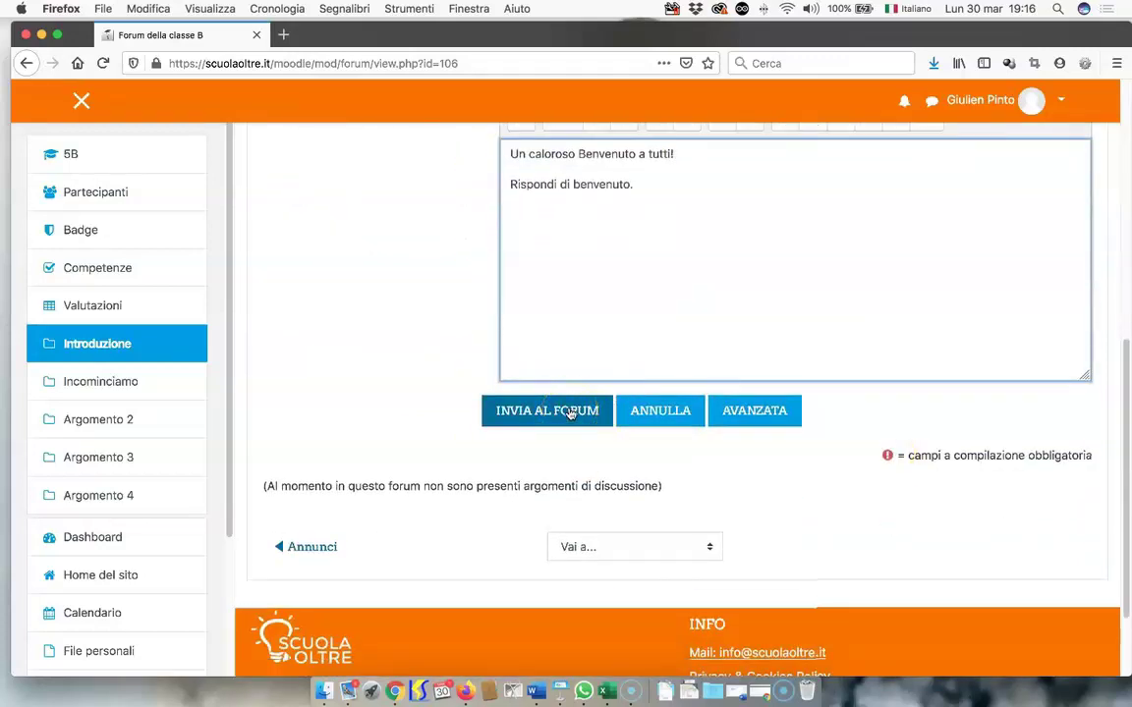
{"action": "left_click", "coordinate": [569, 412]}
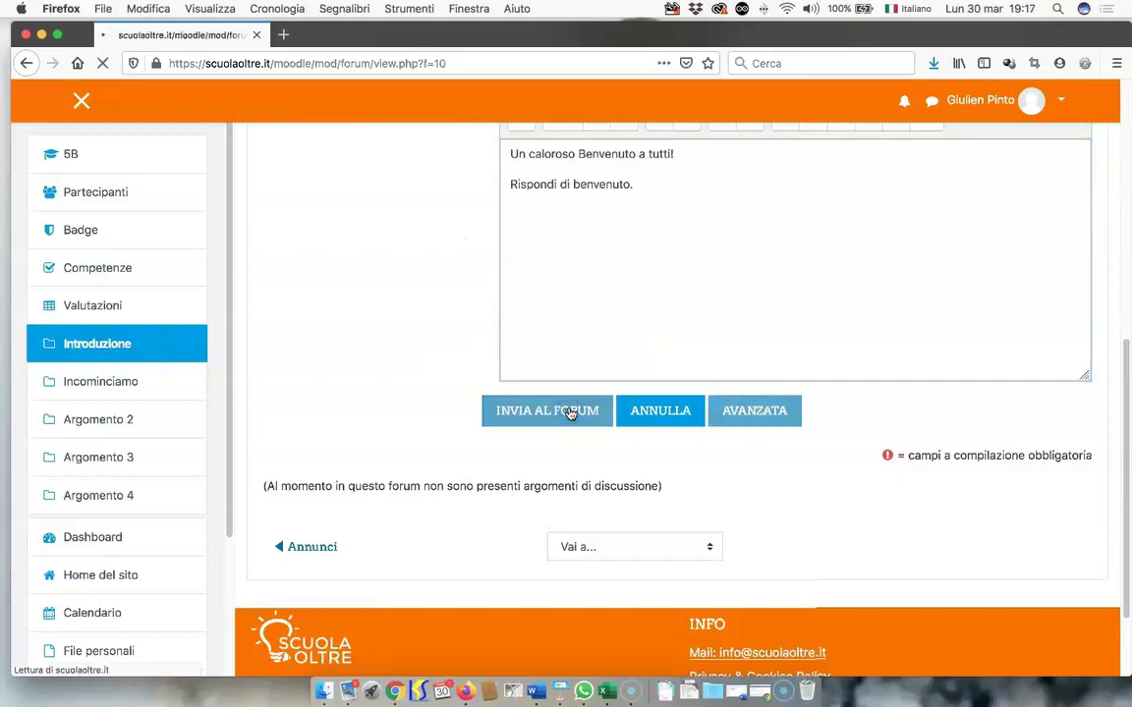
Step: Examine the posting notice and the discussion list in Forum della classe B
{"action": "scroll", "coordinate": [786, 508], "scroll_direction": "down", "scroll_amount": 1}
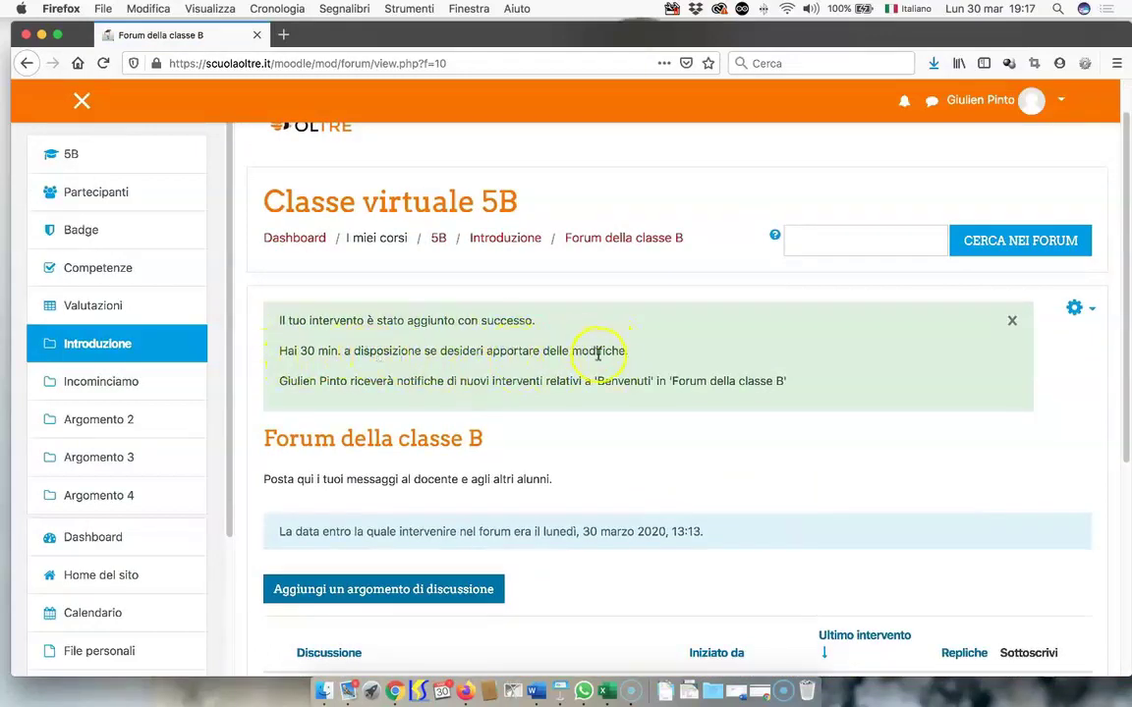
{"action": "scroll", "coordinate": [597, 353], "scroll_direction": "down", "scroll_amount": 2}
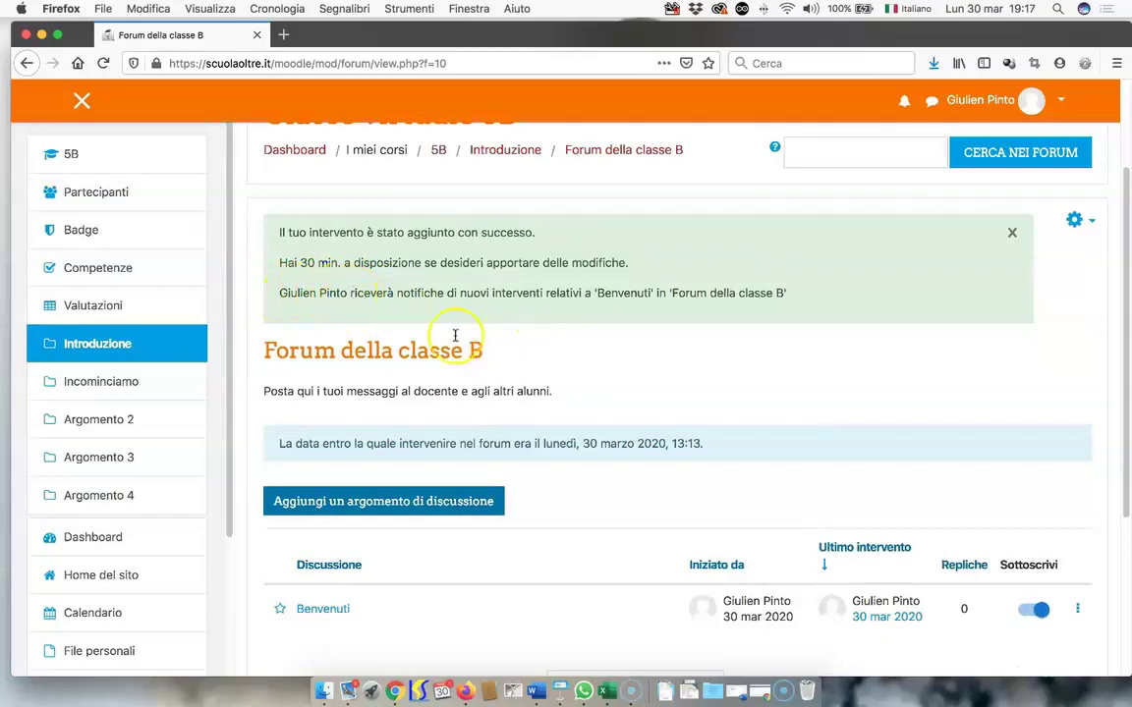
{"action": "scroll", "coordinate": [452, 332], "scroll_direction": "up", "scroll_amount": 1}
{"action": "scroll", "coordinate": [447, 326], "scroll_direction": "down", "scroll_amount": 2}
{"action": "scroll", "coordinate": [447, 324], "scroll_direction": "up", "scroll_amount": 2}
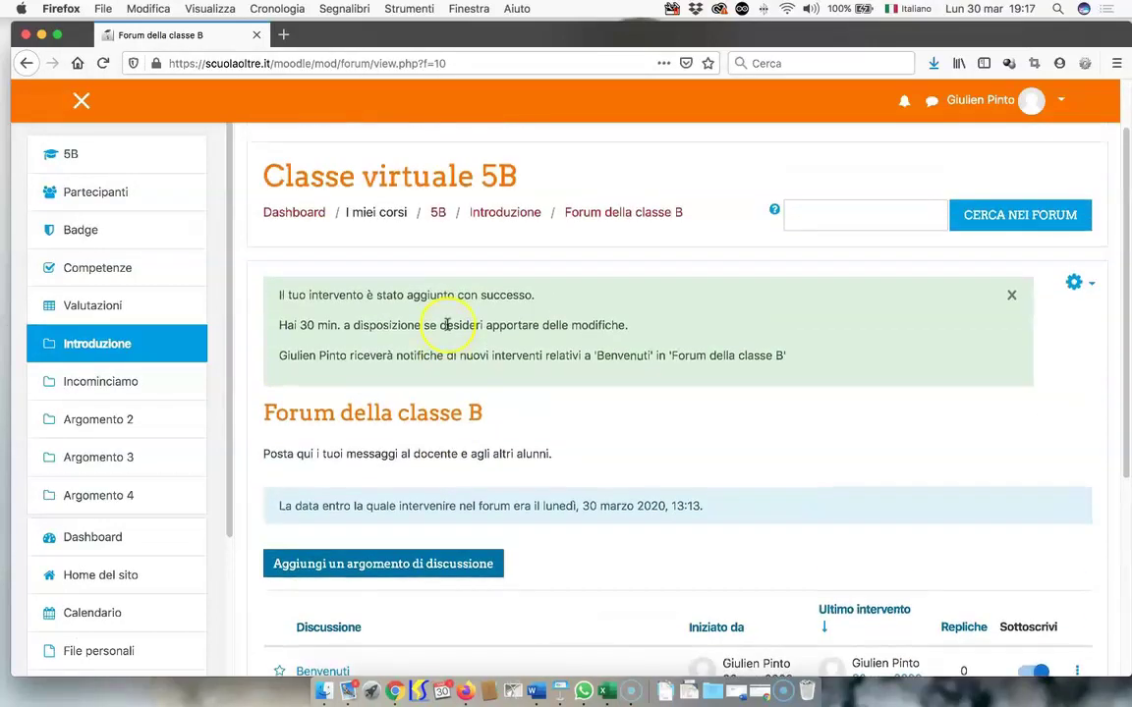
{"action": "scroll", "coordinate": [447, 324], "scroll_direction": "down", "scroll_amount": 1}
{"action": "scroll", "coordinate": [447, 324], "scroll_direction": "down", "scroll_amount": 2}
{"action": "scroll", "coordinate": [447, 324], "scroll_direction": "up", "scroll_amount": 5}
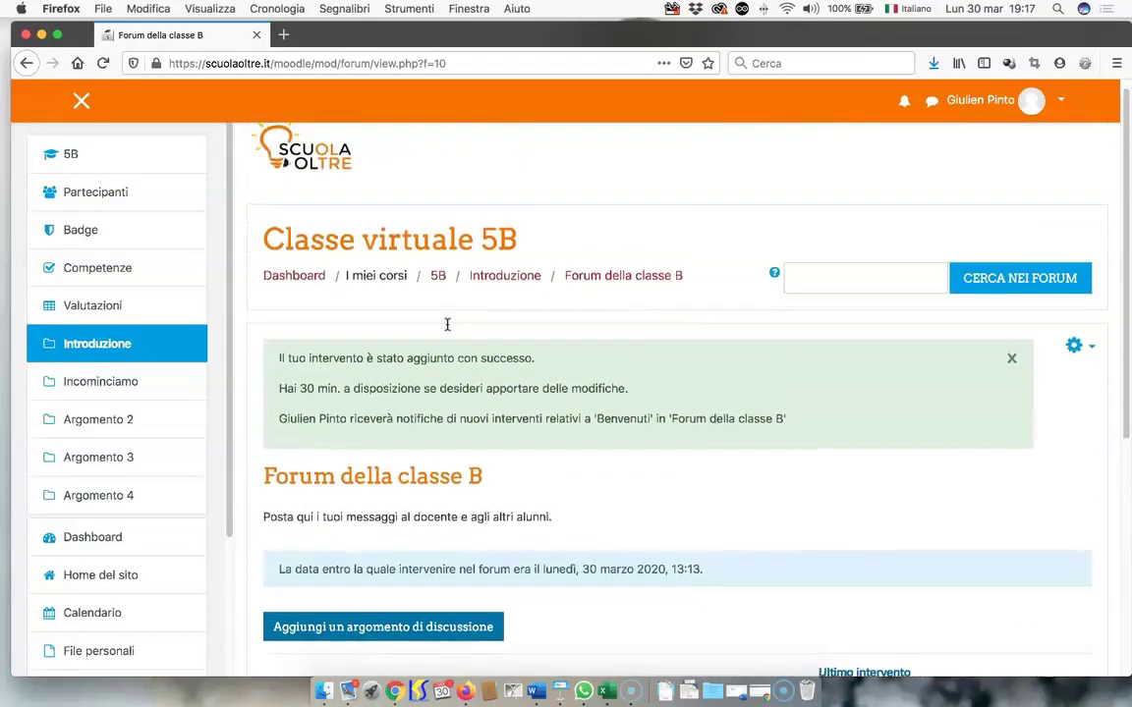
{"action": "scroll", "coordinate": [447, 324], "scroll_direction": "down", "scroll_amount": 1}
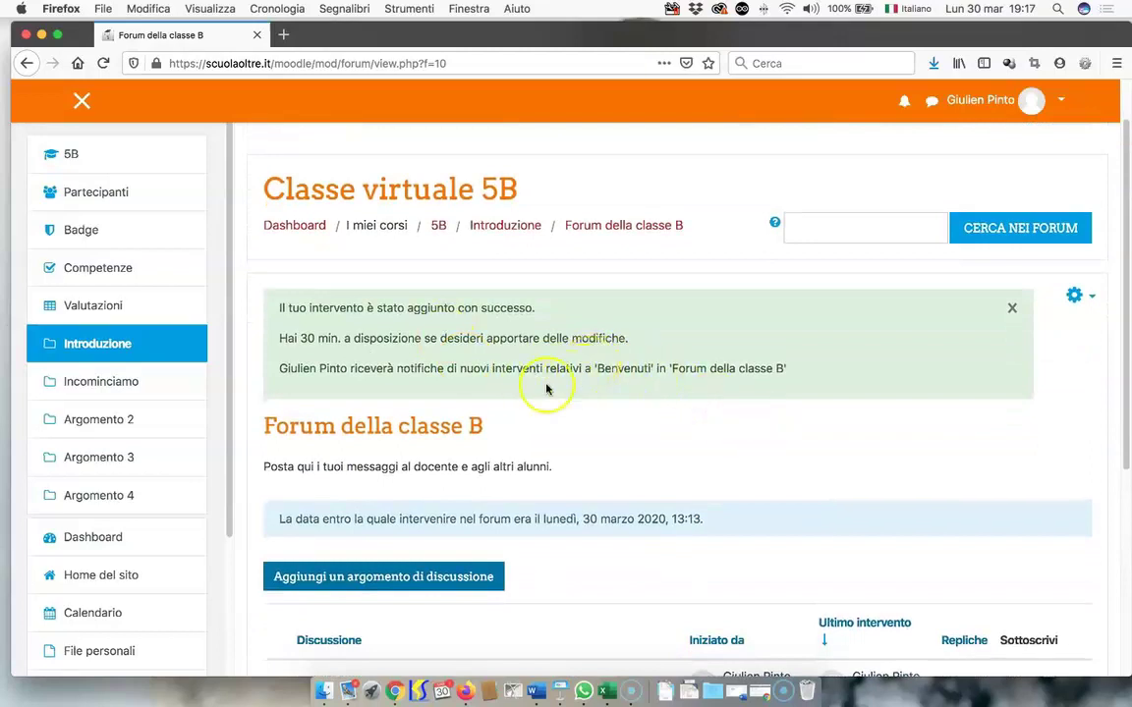
{"action": "scroll", "coordinate": [610, 373], "scroll_direction": "down", "scroll_amount": 1}
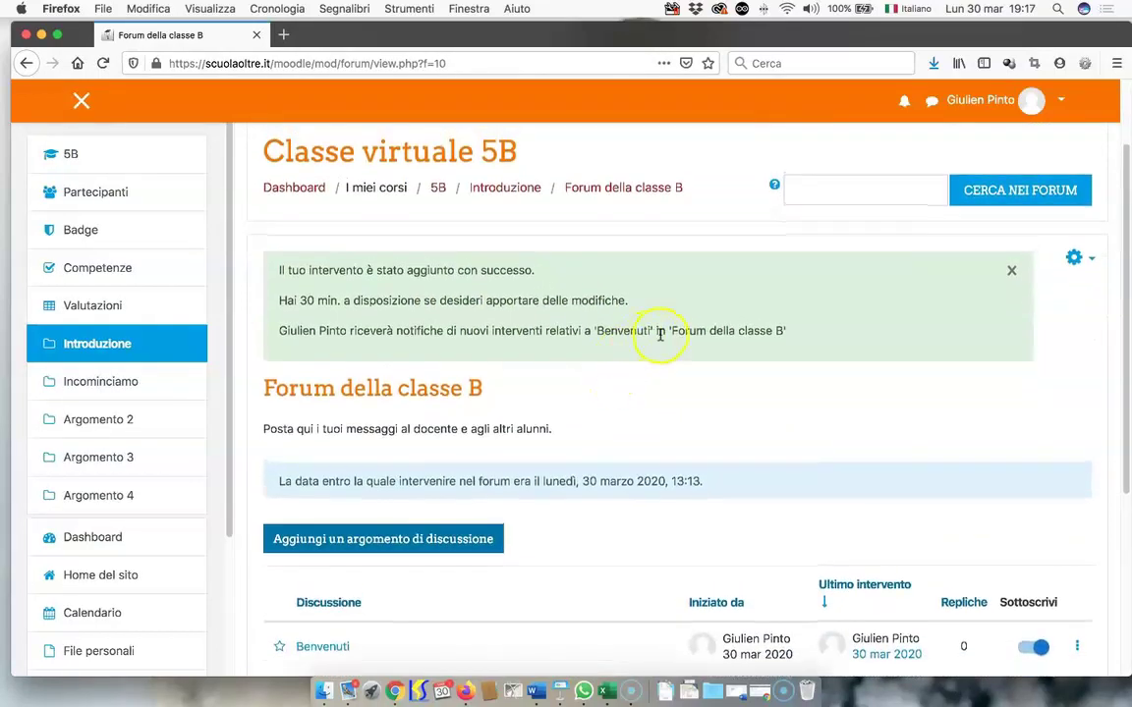
Step: Look over the discussion list in Forum della classe B, then return to the 5B course page
{"action": "scroll", "coordinate": [644, 339], "scroll_direction": "down", "scroll_amount": 5}
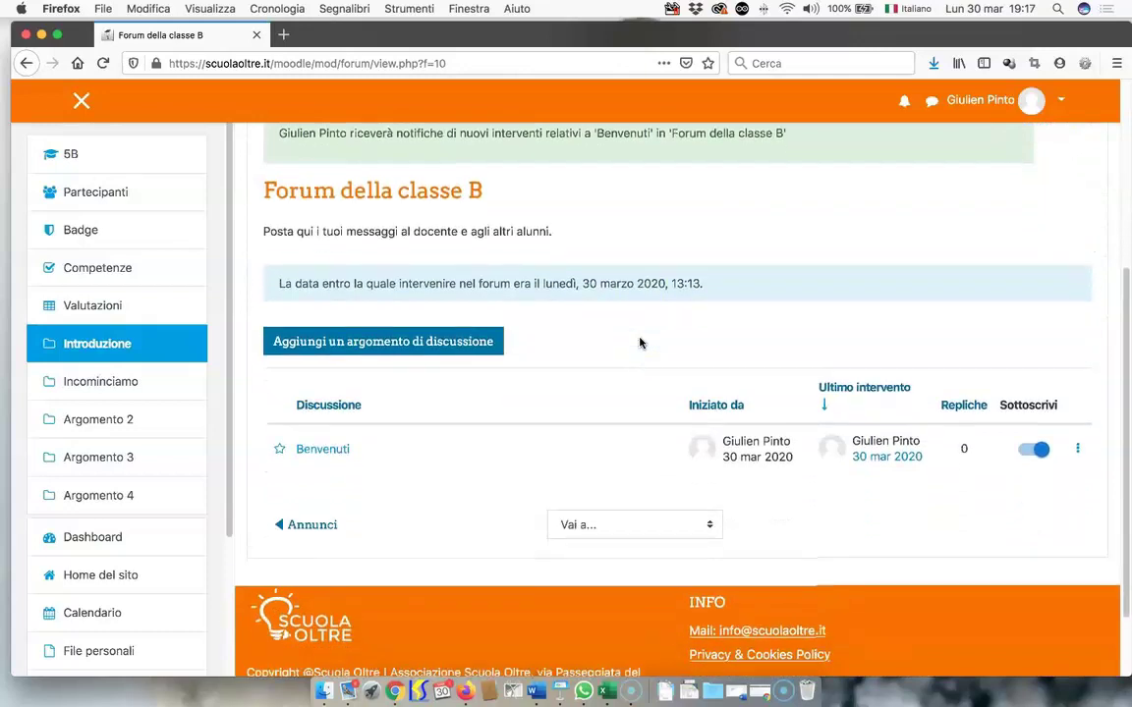
{"action": "scroll", "coordinate": [639, 342], "scroll_direction": "up", "scroll_amount": 3}
{"action": "left_click", "coordinate": [75, 154]}
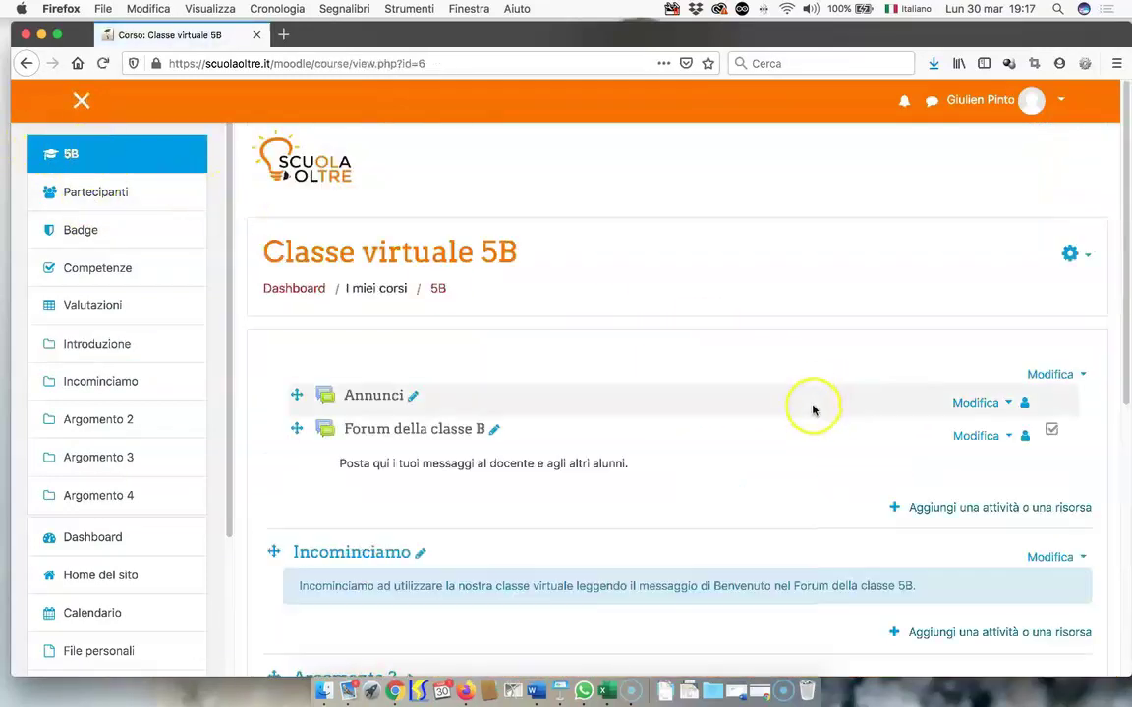
{"action": "scroll", "coordinate": [813, 409], "scroll_direction": "down", "scroll_amount": 2}
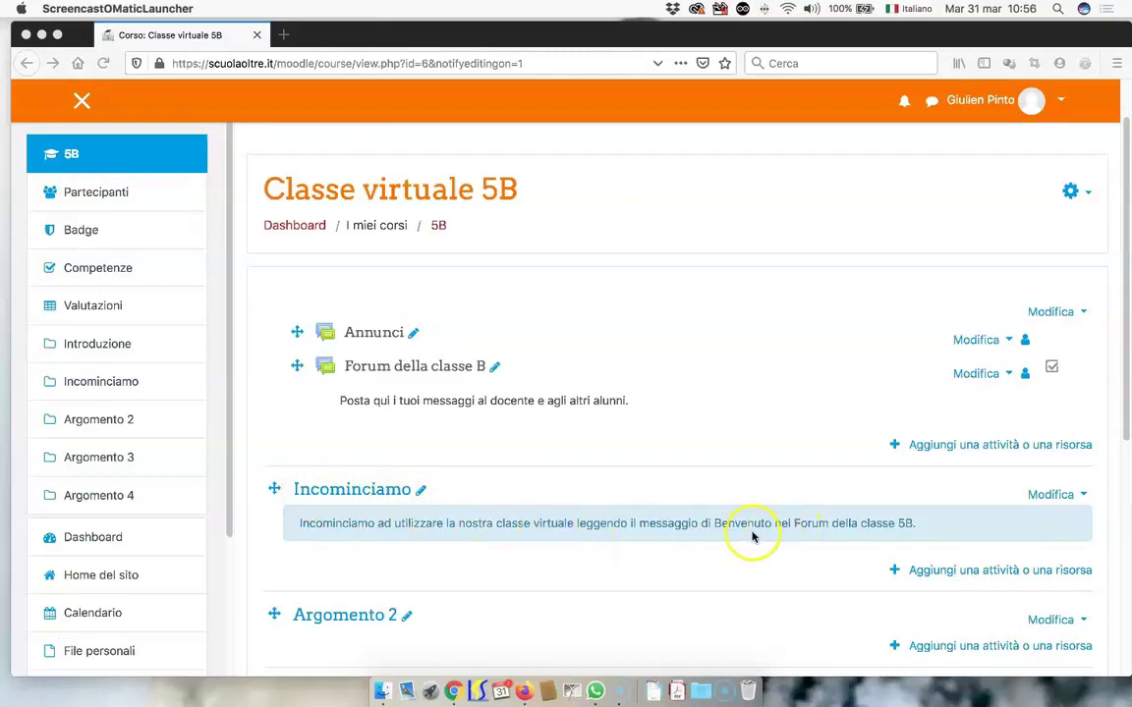
Step: Edit the Incominciamo section and add "Rispondi al messaggio di benvenuto" on a new line of its introduction
{"action": "left_click", "coordinate": [1055, 495]}
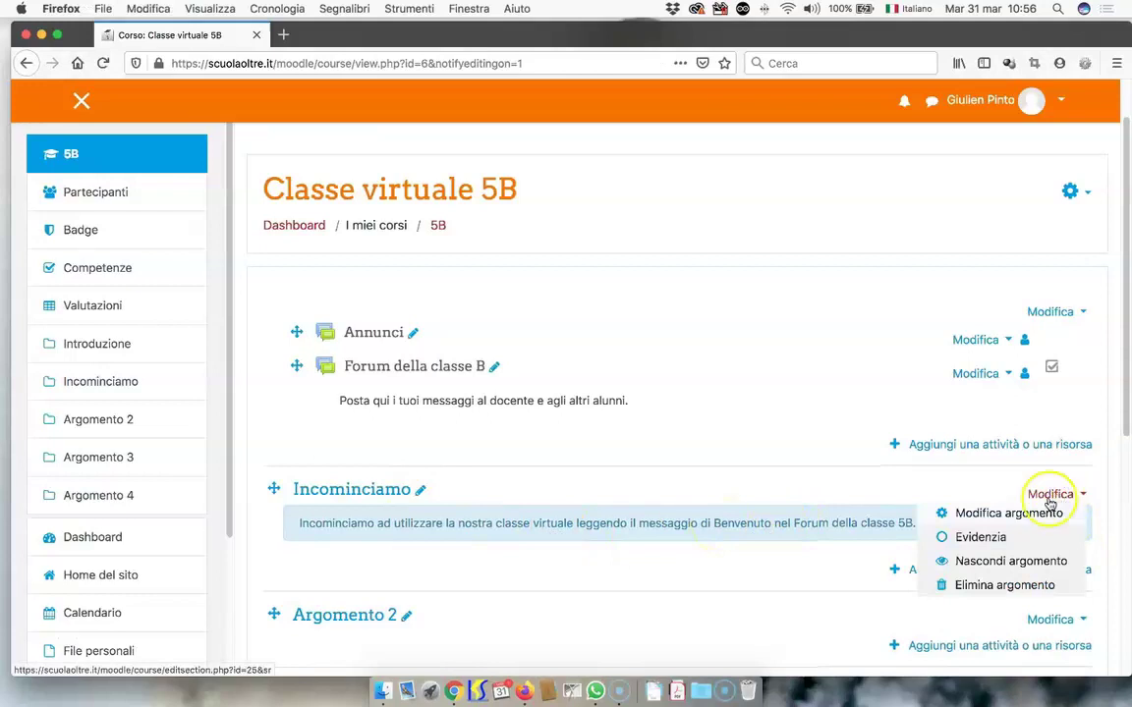
{"action": "left_click", "coordinate": [1037, 513]}
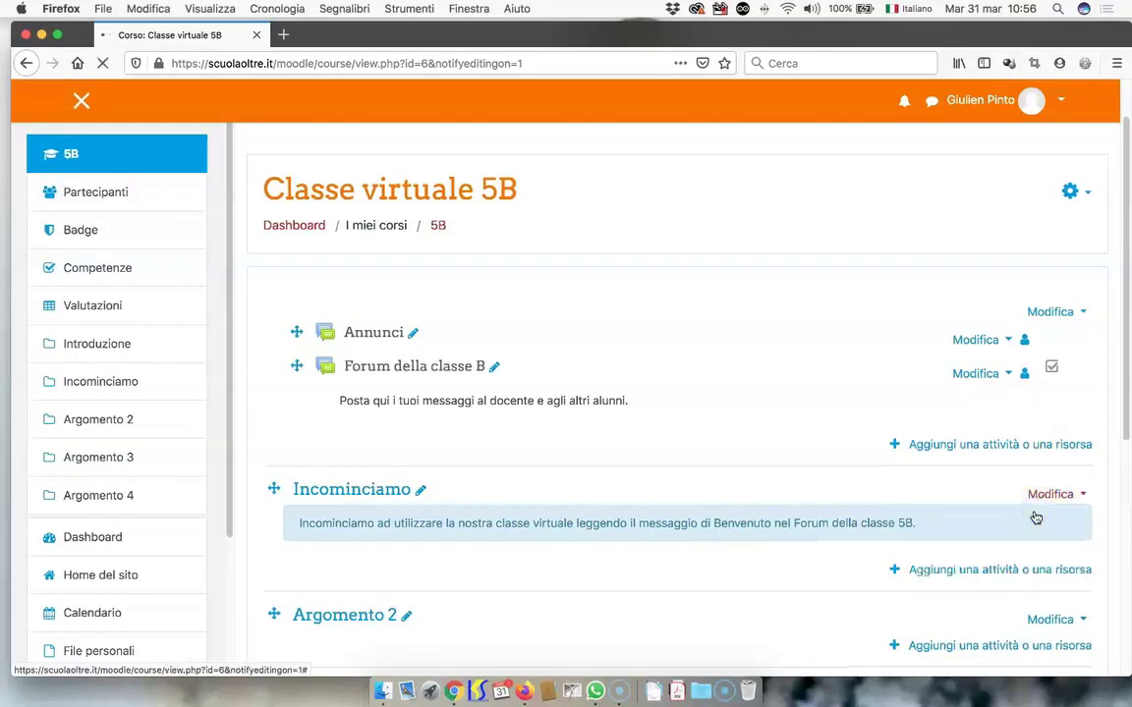
{"action": "left_click", "coordinate": [582, 394]}
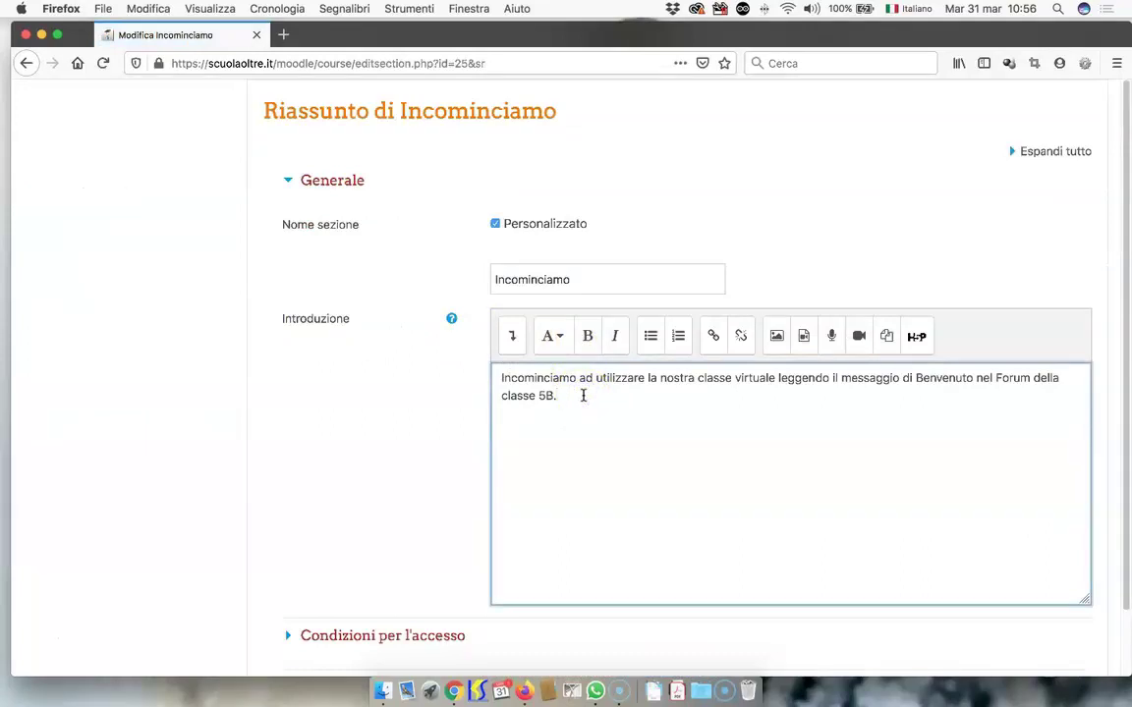
{"action": "type", "text": "Rispondi al messaggio di benvenuto"}
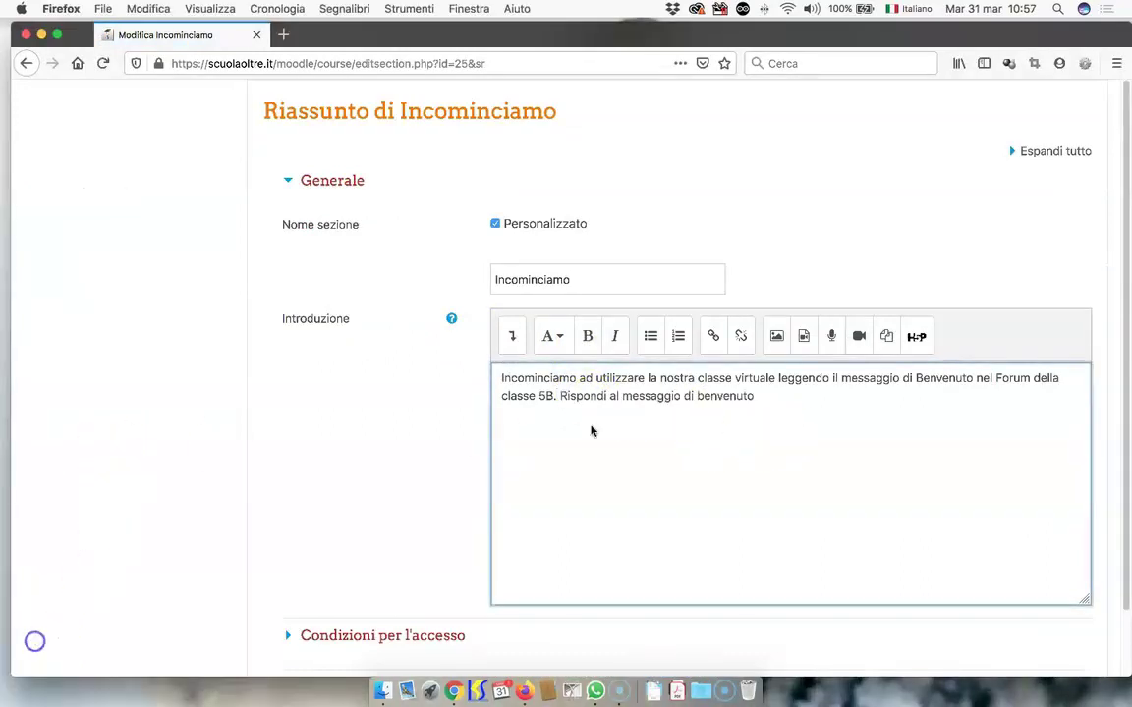
{"action": "left_click", "coordinate": [579, 425]}
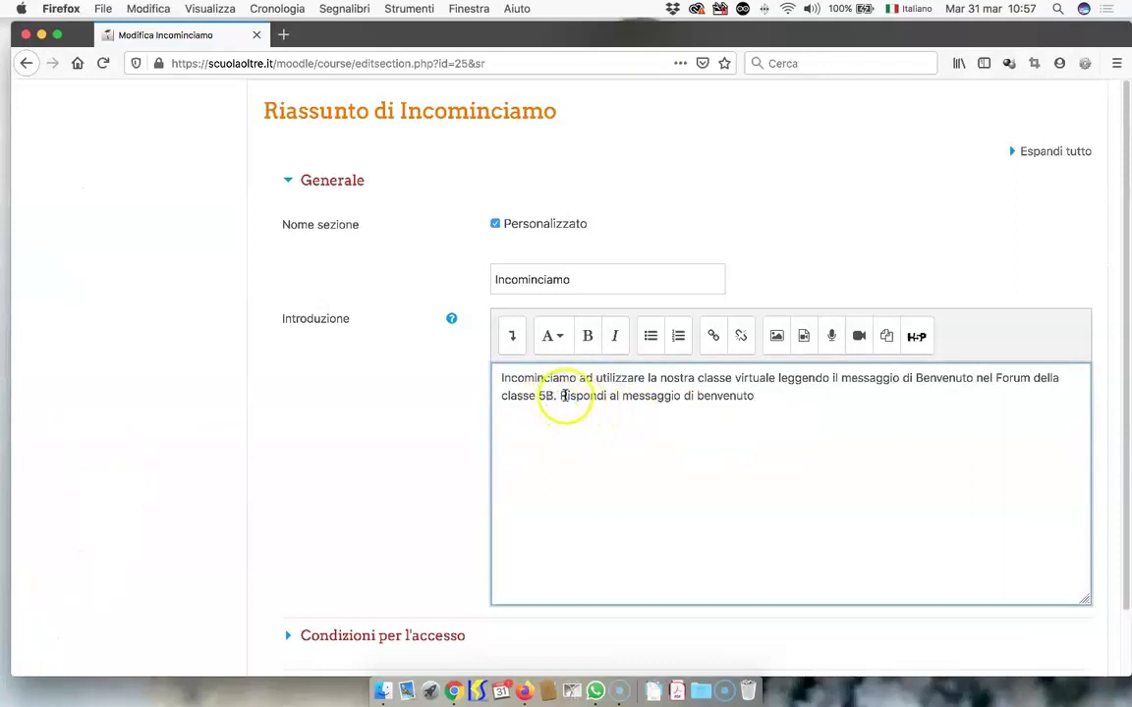
{"action": "left_click", "coordinate": [559, 395]}
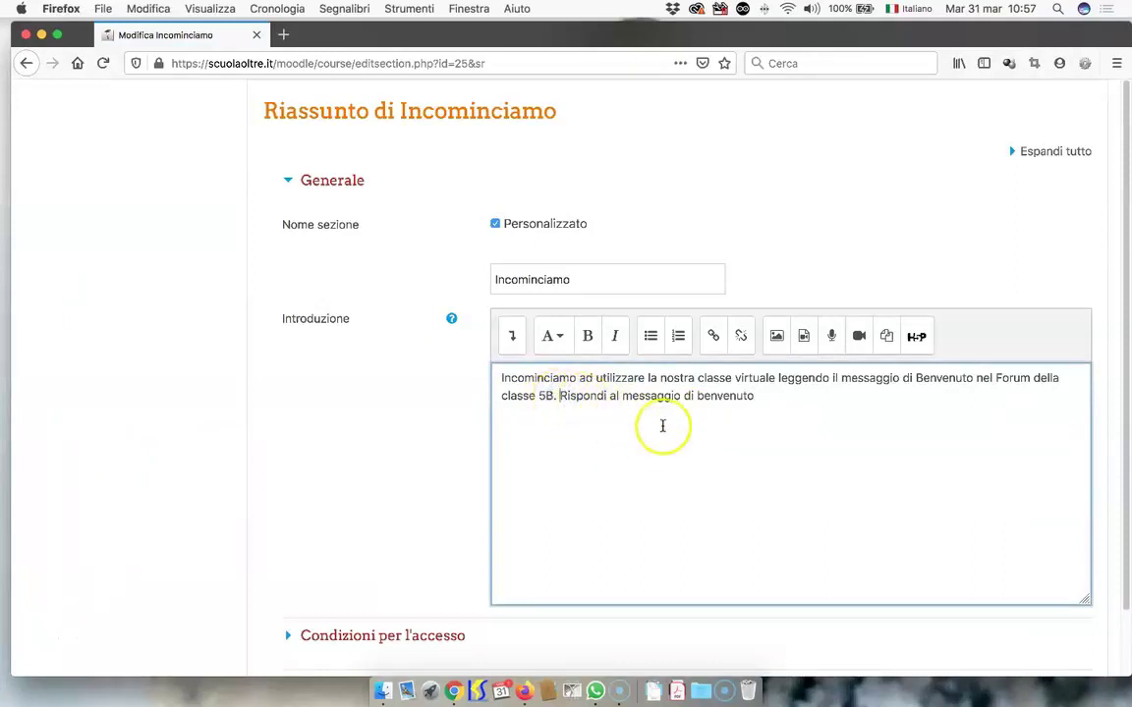
{"action": "key", "text": "Return"}
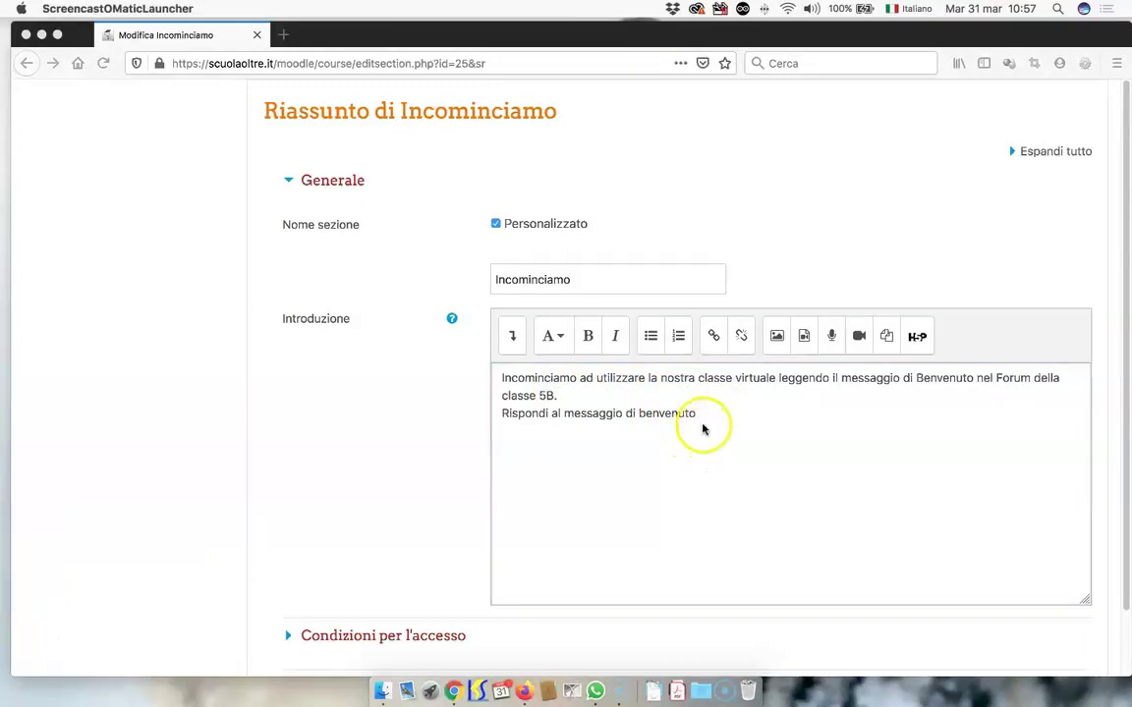
Step: Complete the introduction's second line with "e alle domande del Feedback." and save the section
{"action": "left_click", "coordinate": [707, 413]}
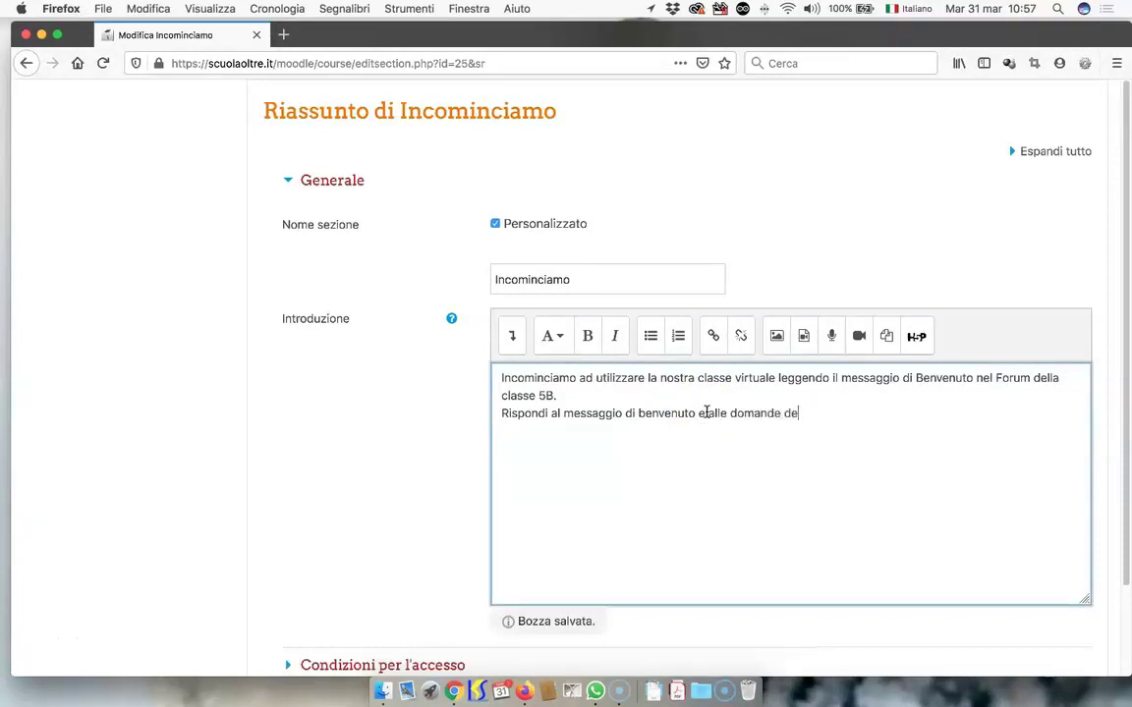
{"action": "type", "text": "Feedback"}
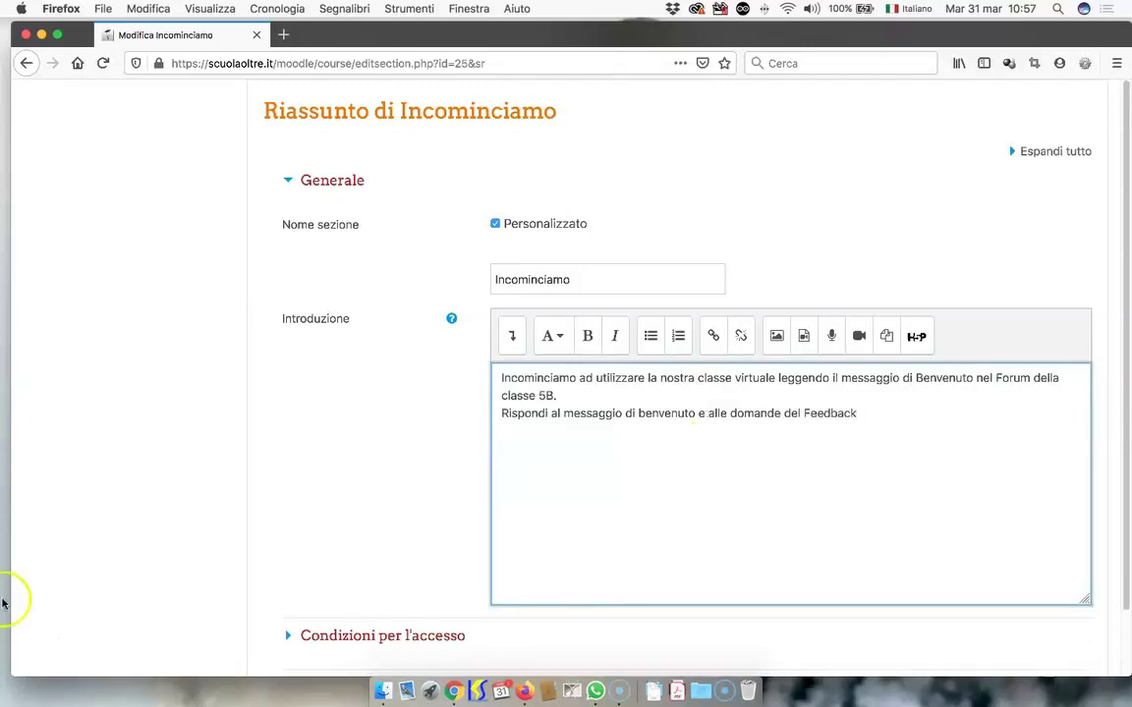
{"action": "left_click", "coordinate": [41, 653]}
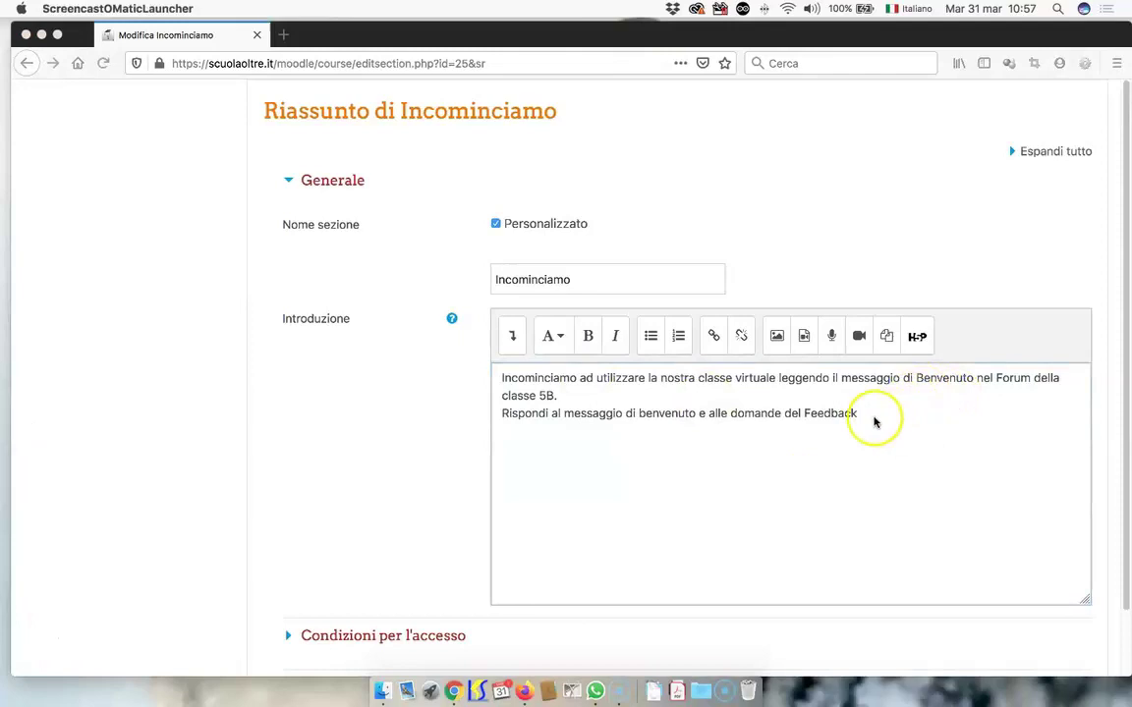
{"action": "left_click", "coordinate": [873, 413]}
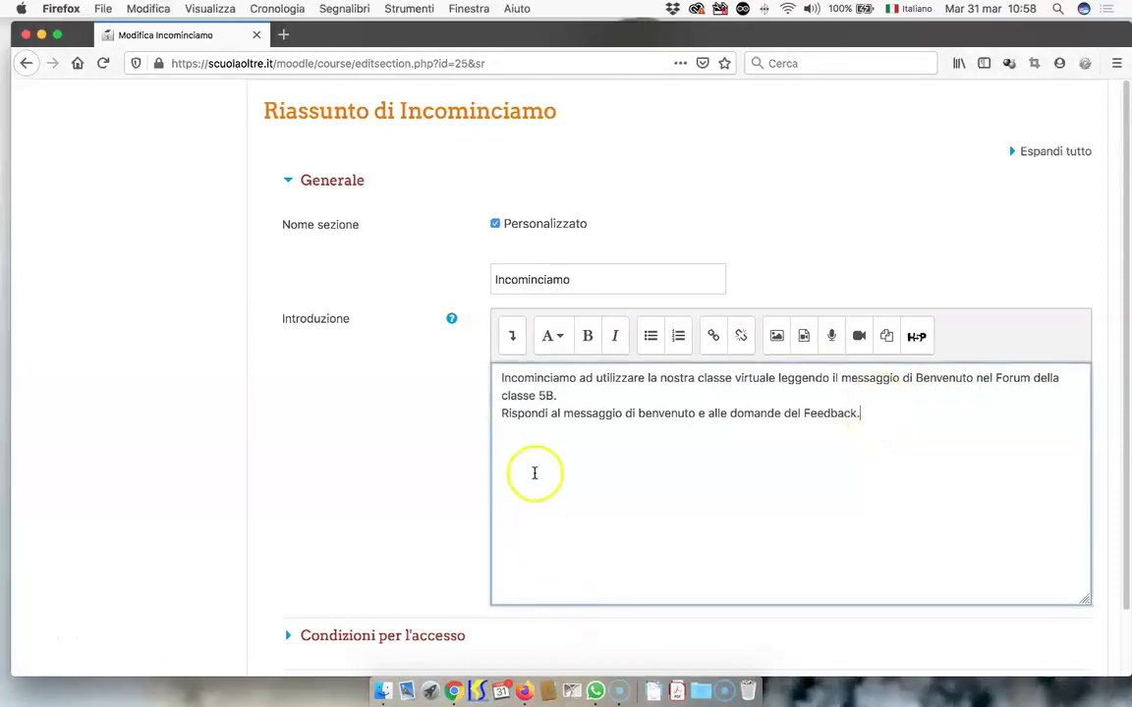
{"action": "scroll", "coordinate": [589, 633], "scroll_direction": "down", "scroll_amount": 2}
{"action": "left_click", "coordinate": [583, 628]}
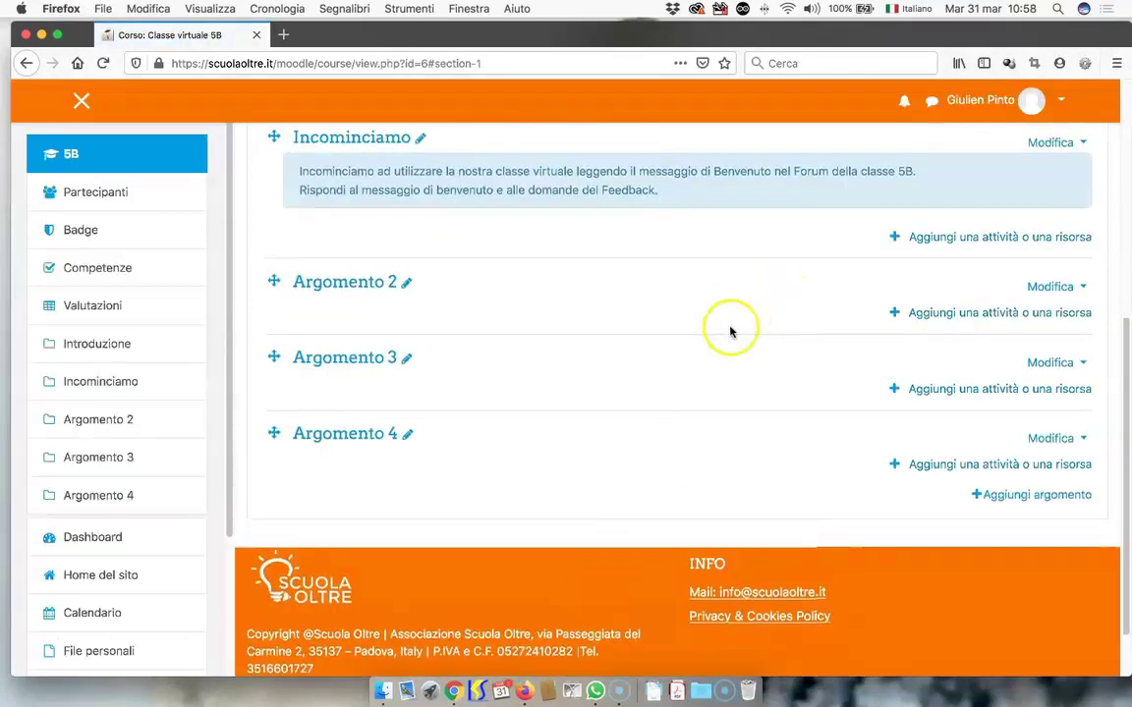
Step: Add a Feedback activity to the Incominciamo section and title it "Rispondi alle domande"
{"action": "scroll", "coordinate": [924, 393], "scroll_direction": "up", "scroll_amount": 5}
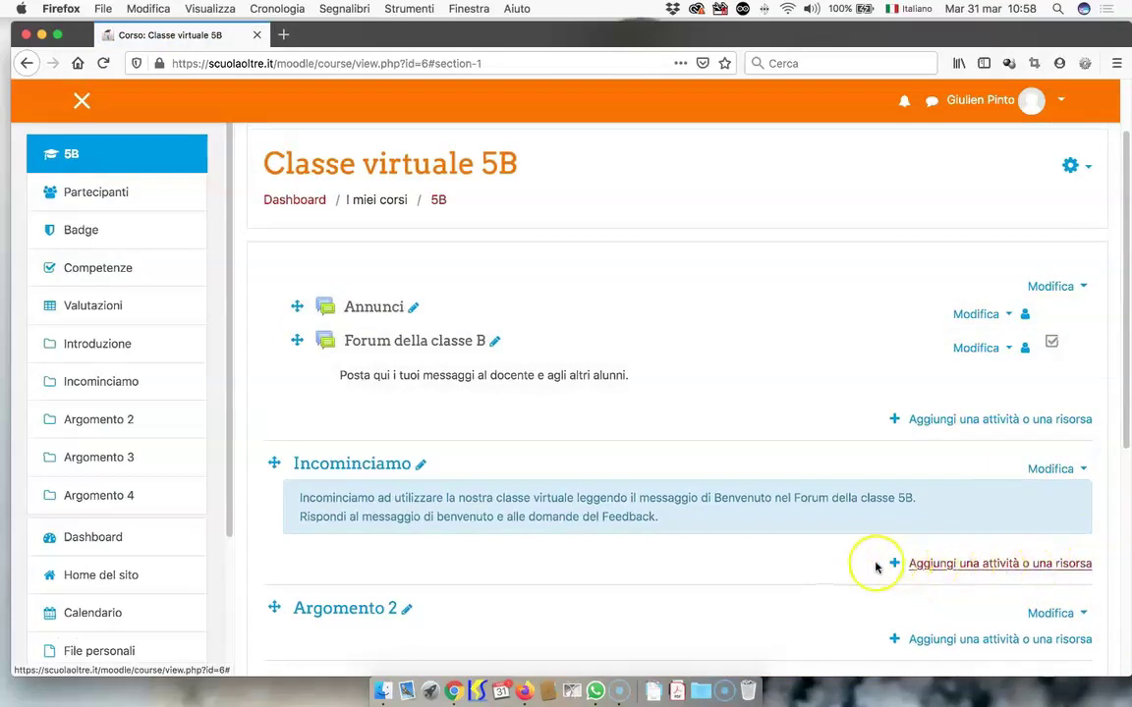
{"action": "left_click", "coordinate": [994, 567]}
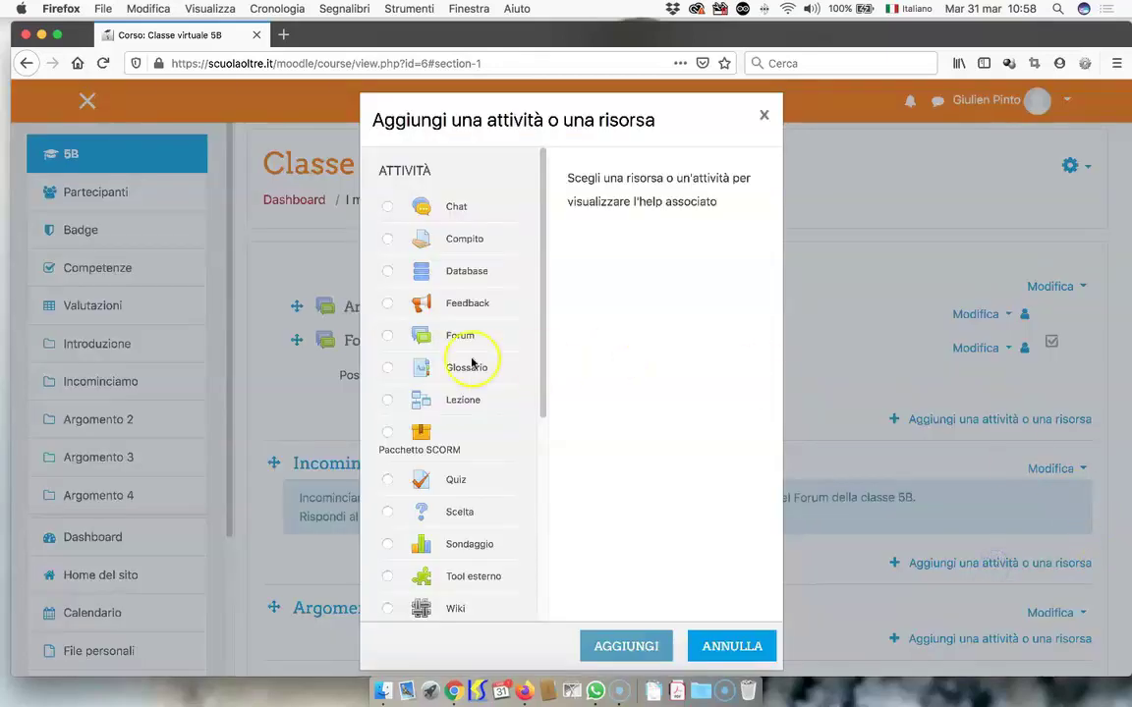
{"action": "left_click", "coordinate": [390, 307]}
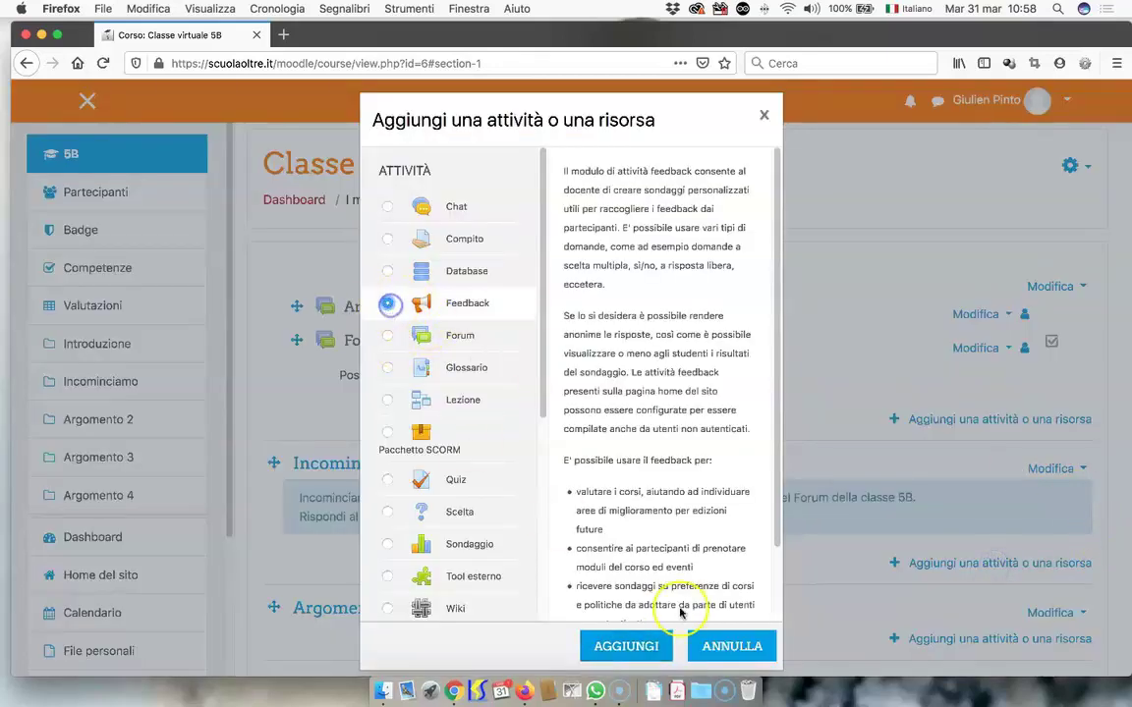
{"action": "left_click", "coordinate": [640, 647]}
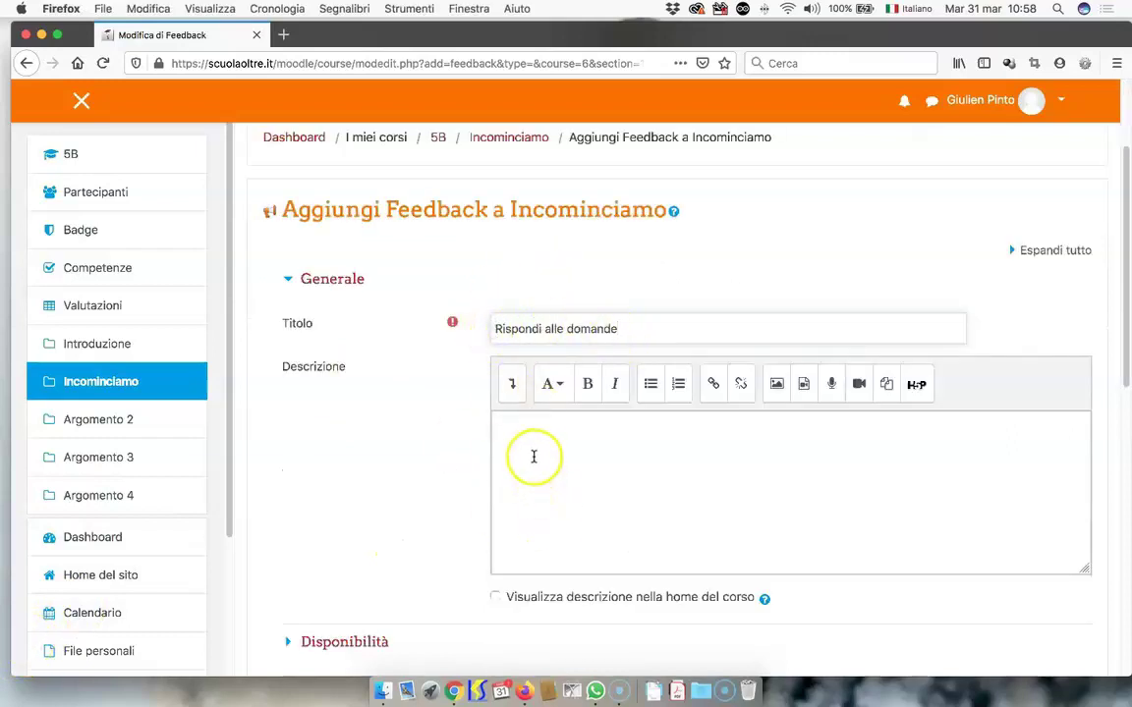
Step: Enter the feedback description "Rispondi ai 2 quesiti del Feedback." and have it displayed on the course home
{"action": "left_click", "coordinate": [530, 451]}
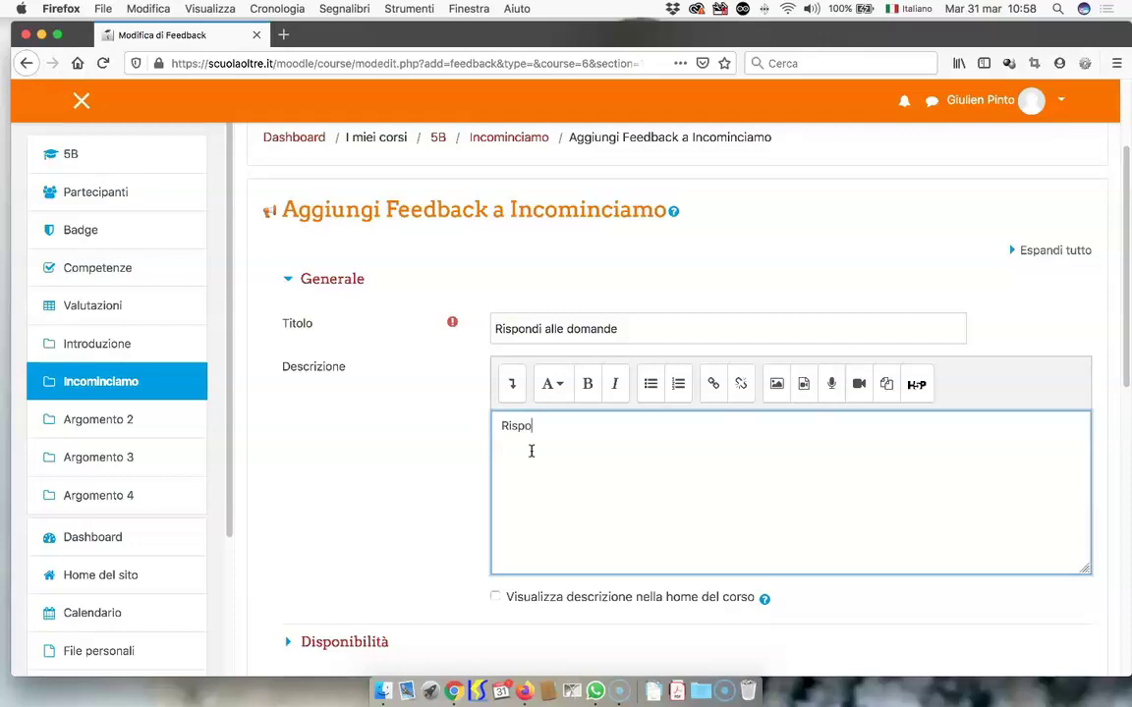
{"action": "type", "text": "Rispondi"}
{"action": "left_click", "coordinate": [26, 638]}
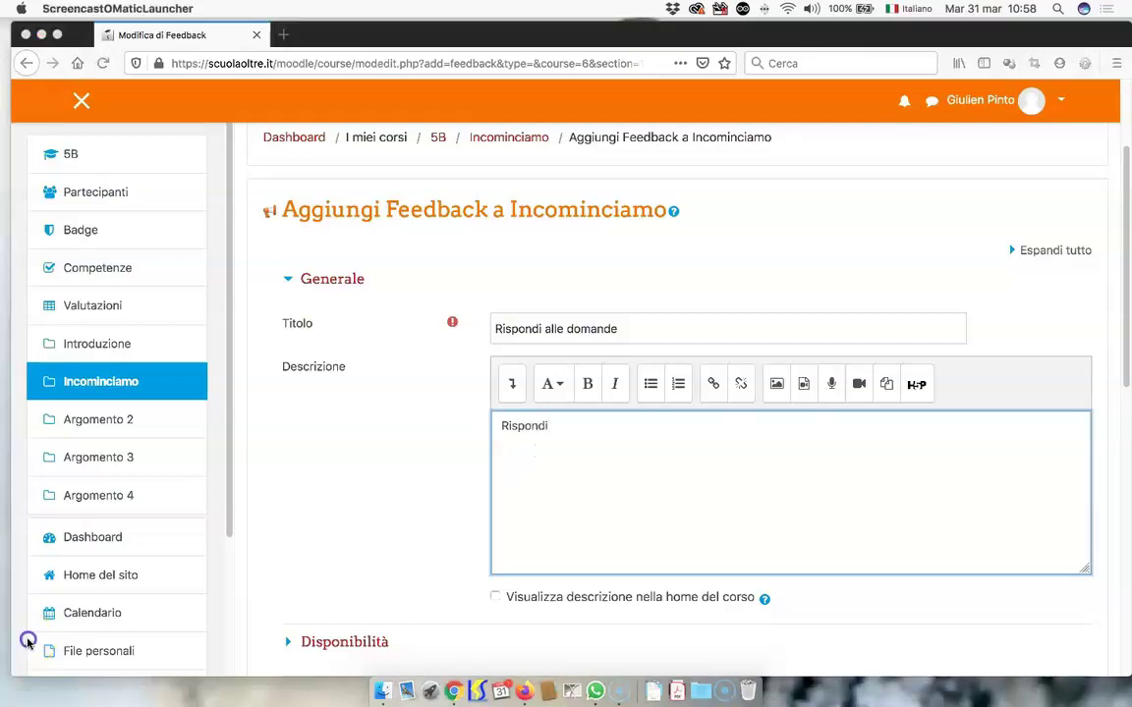
{"action": "left_click", "coordinate": [727, 430]}
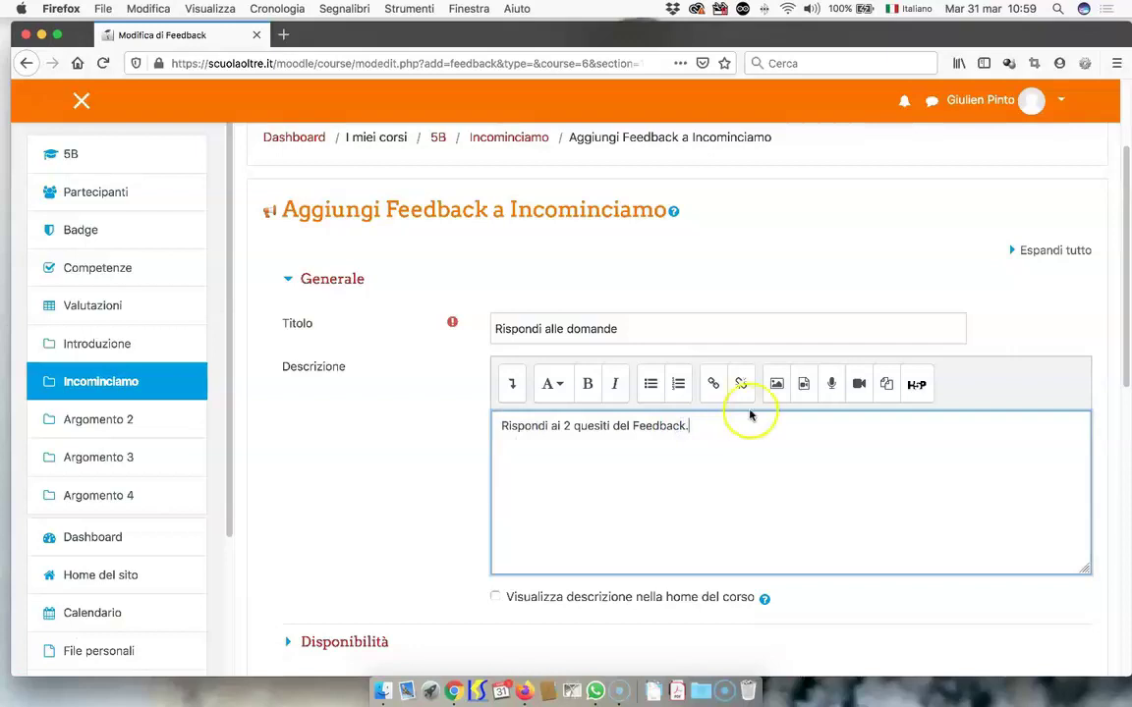
{"action": "scroll", "coordinate": [725, 503], "scroll_direction": "down", "scroll_amount": 5}
{"action": "left_click", "coordinate": [496, 384]}
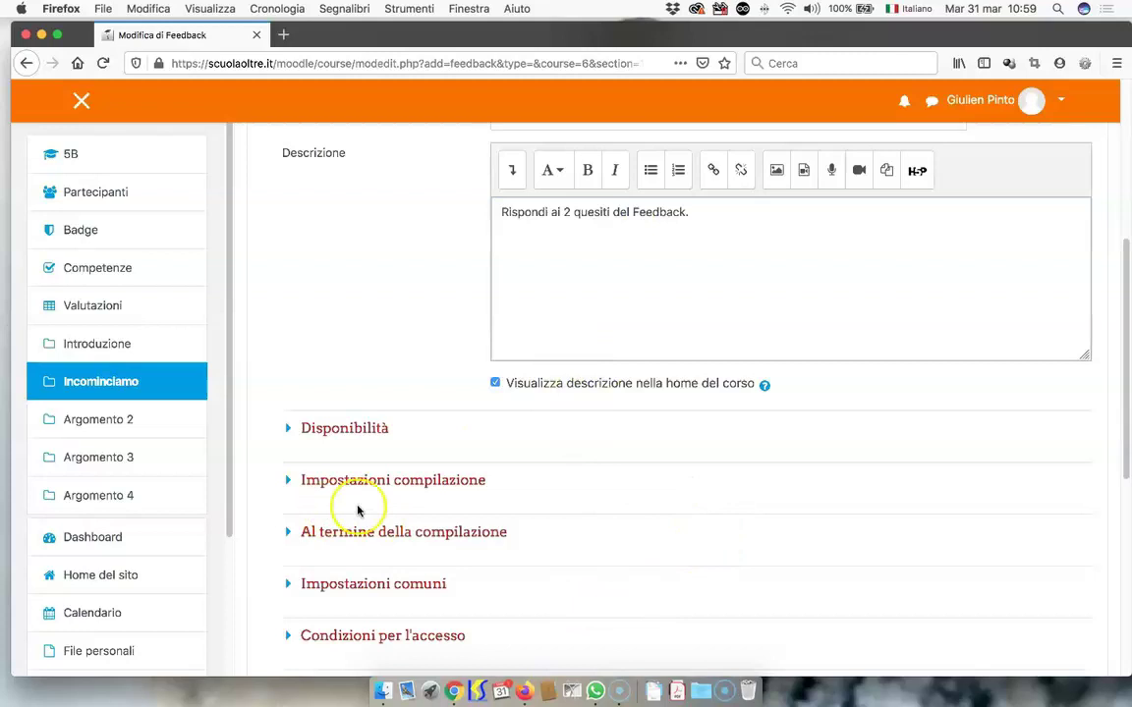
Step: Enable the opening date (Apertura) in the feedback's availability settings
{"action": "scroll", "coordinate": [359, 511], "scroll_direction": "down", "scroll_amount": 6}
{"action": "scroll", "coordinate": [351, 322], "scroll_direction": "up", "scroll_amount": 3}
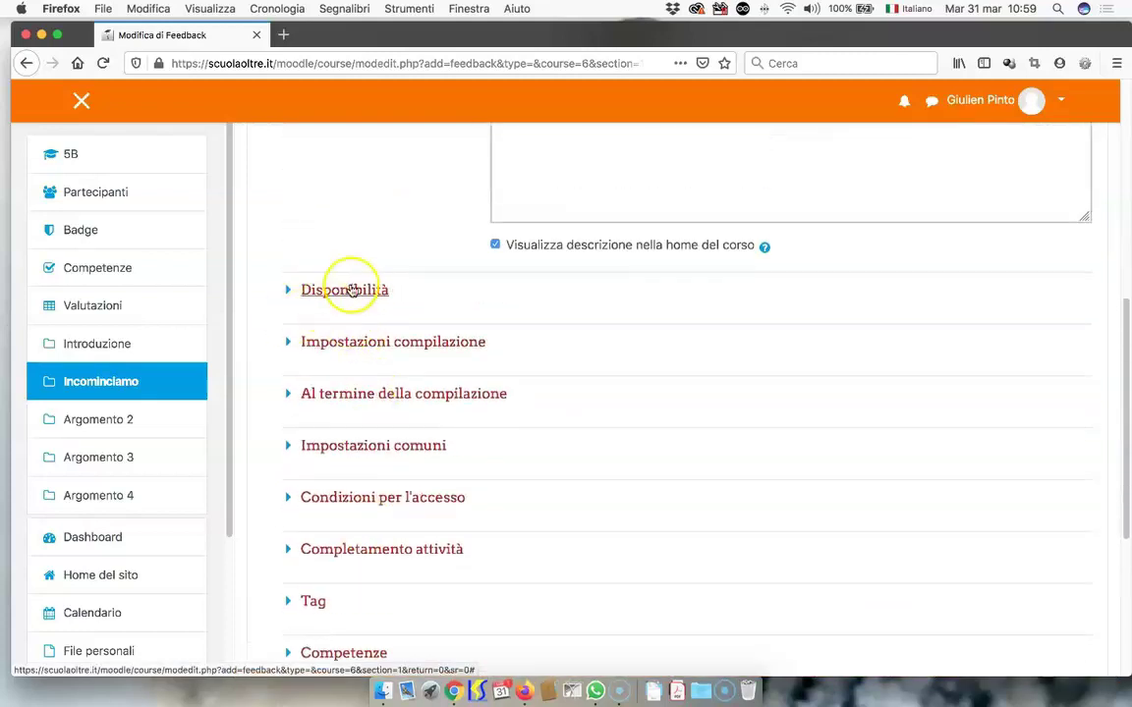
{"action": "left_click", "coordinate": [290, 294]}
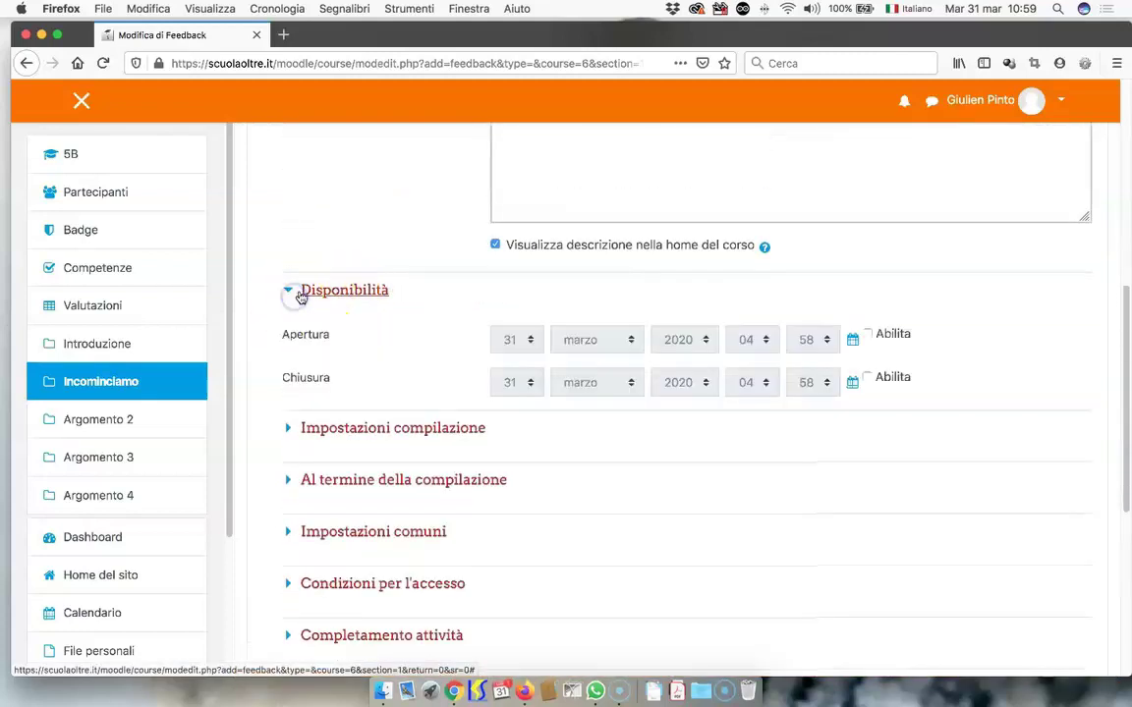
{"action": "left_click", "coordinate": [870, 335]}
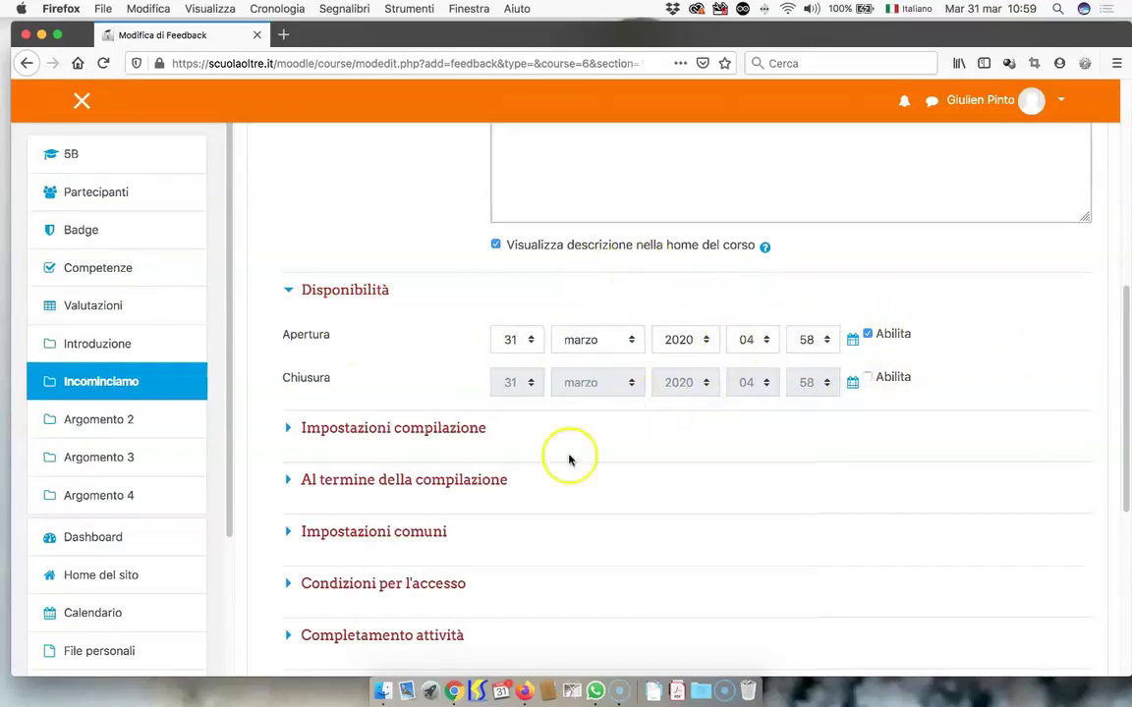
Step: Review the feedback's compilation settings and set "Grazie." as the message displayed after completion
{"action": "scroll", "coordinate": [442, 403], "scroll_direction": "down", "scroll_amount": 3}
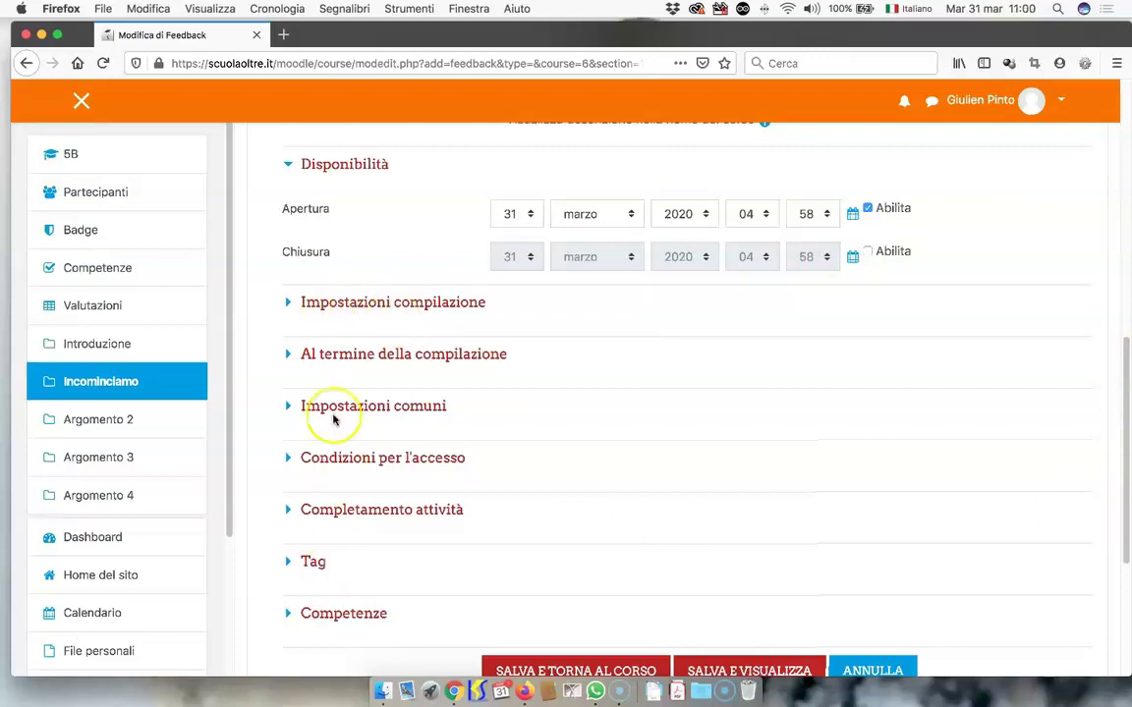
{"action": "left_click", "coordinate": [286, 302]}
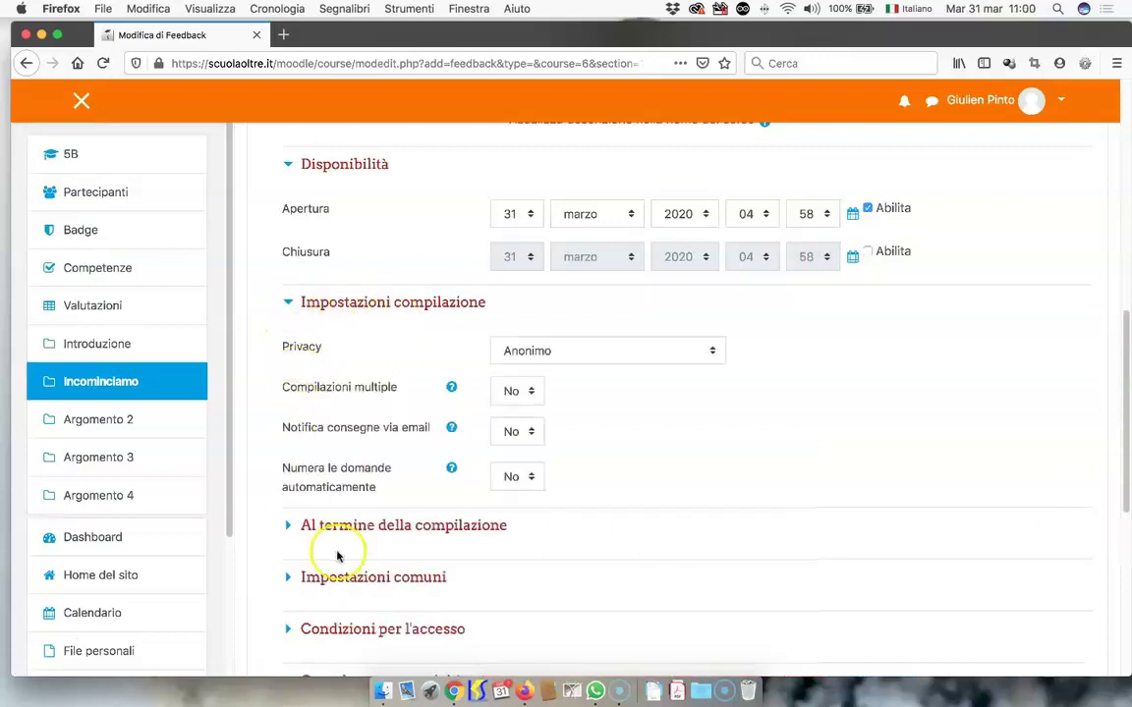
{"action": "left_click", "coordinate": [285, 525]}
{"action": "scroll", "coordinate": [629, 472], "scroll_direction": "down", "scroll_amount": 2}
{"action": "scroll", "coordinate": [645, 462], "scroll_direction": "down", "scroll_amount": 5}
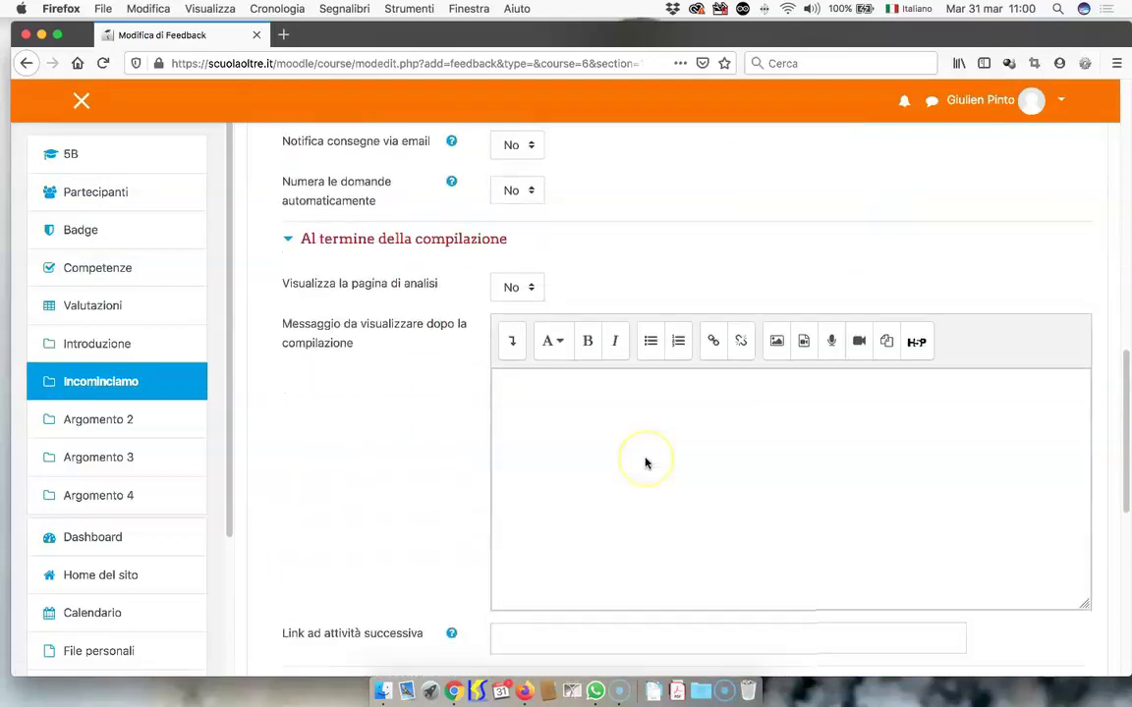
{"action": "scroll", "coordinate": [646, 462], "scroll_direction": "up", "scroll_amount": 5}
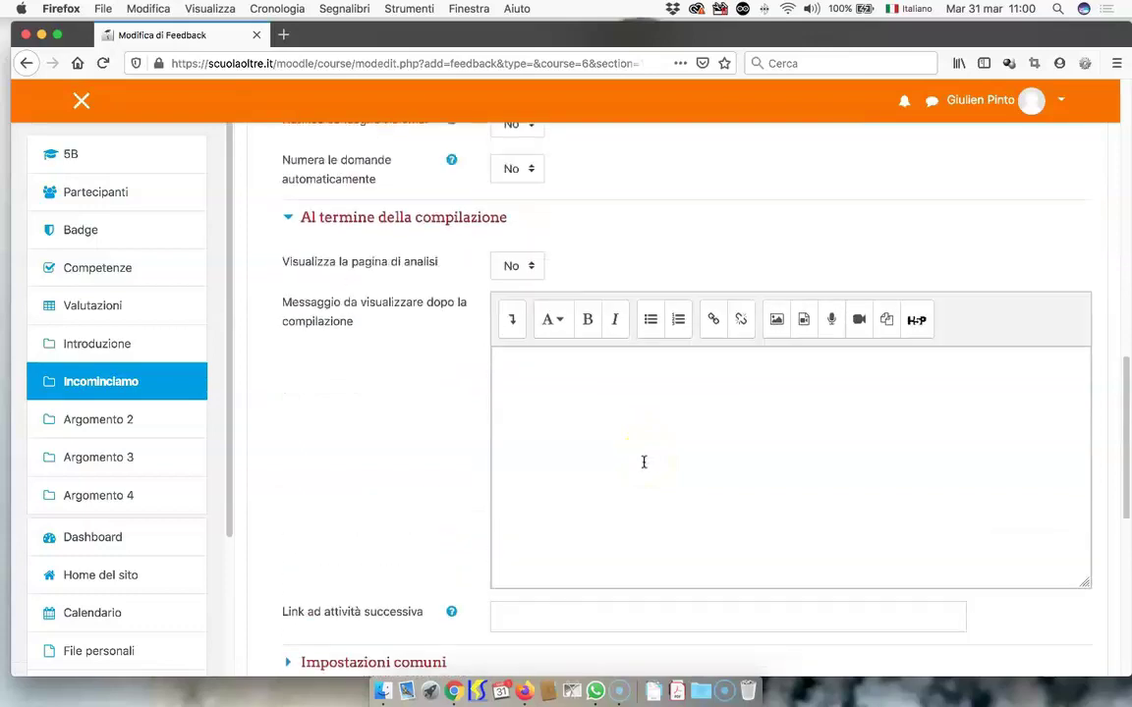
{"action": "scroll", "coordinate": [560, 472], "scroll_direction": "down", "scroll_amount": 1}
{"action": "left_click", "coordinate": [544, 473]}
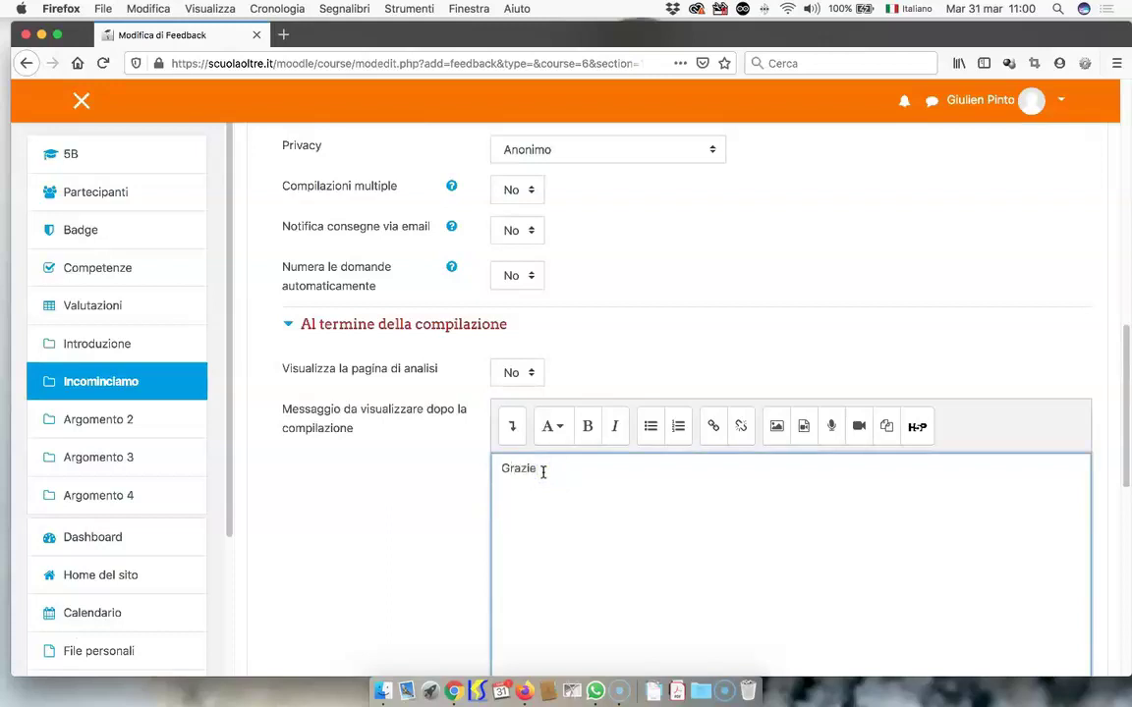
Step: Look through the remaining feedback settings and expand the common settings (Impostazioni comuni) to examine their options
{"action": "scroll", "coordinate": [646, 470], "scroll_direction": "down", "scroll_amount": 4}
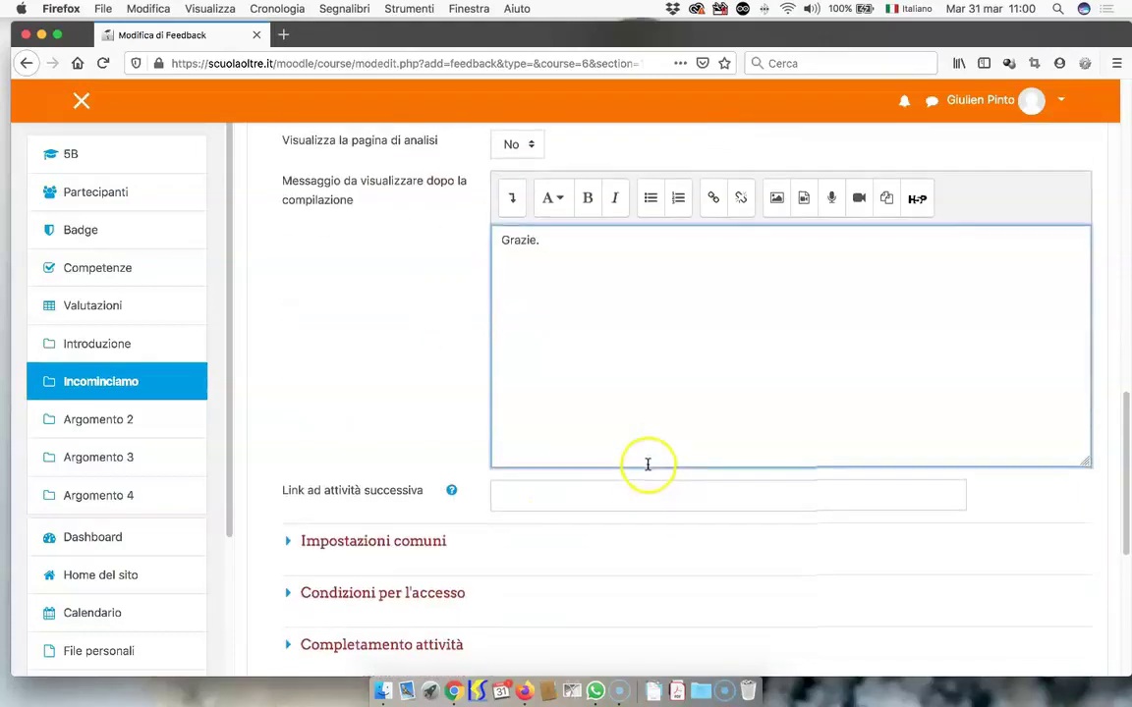
{"action": "scroll", "coordinate": [647, 470], "scroll_direction": "up", "scroll_amount": 4}
{"action": "scroll", "coordinate": [649, 473], "scroll_direction": "down", "scroll_amount": 8}
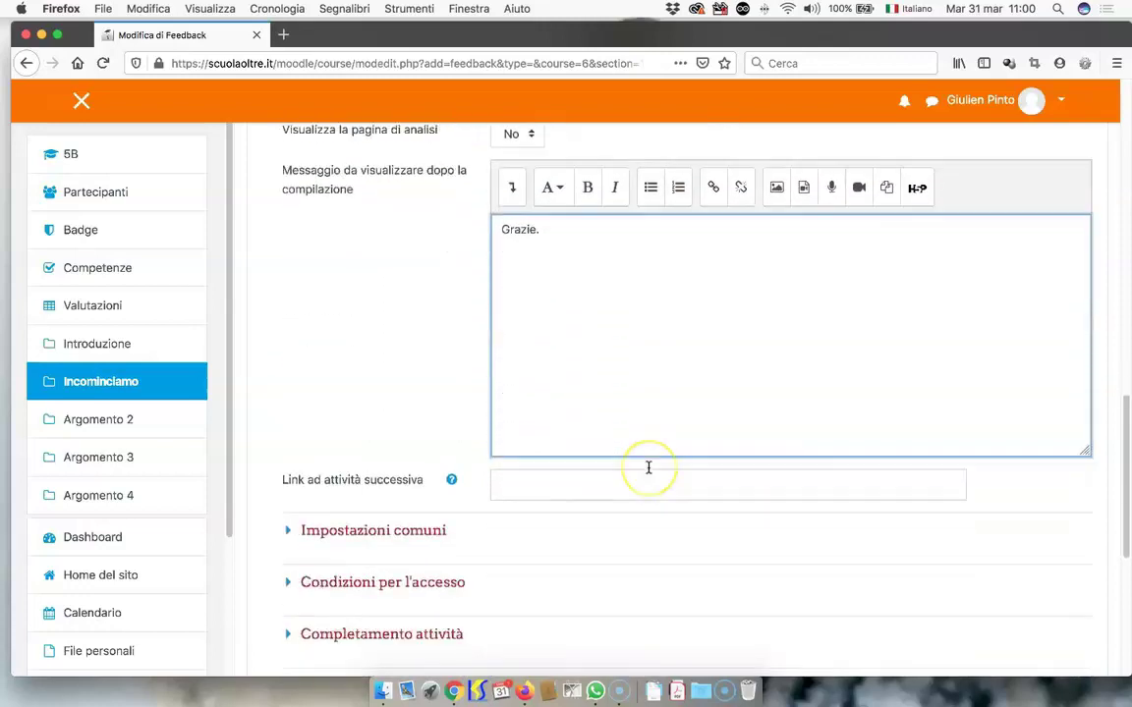
{"action": "scroll", "coordinate": [648, 468], "scroll_direction": "down", "scroll_amount": 3}
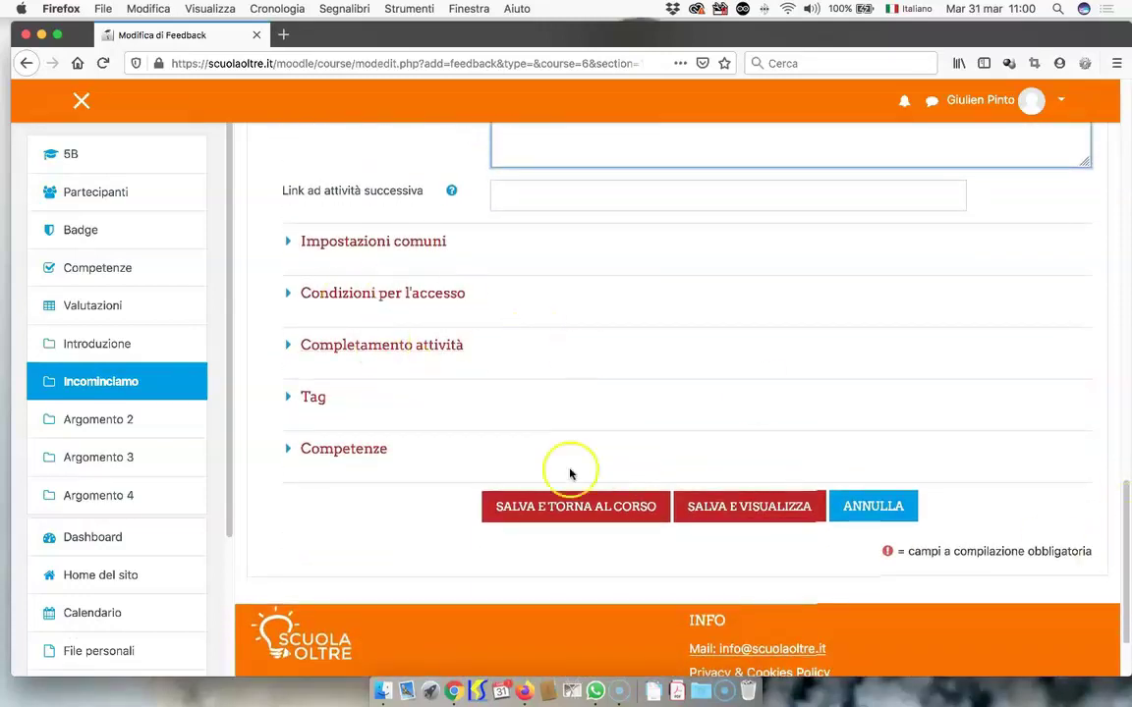
{"action": "left_click", "coordinate": [289, 242]}
{"action": "scroll", "coordinate": [437, 391], "scroll_direction": "down", "scroll_amount": 3}
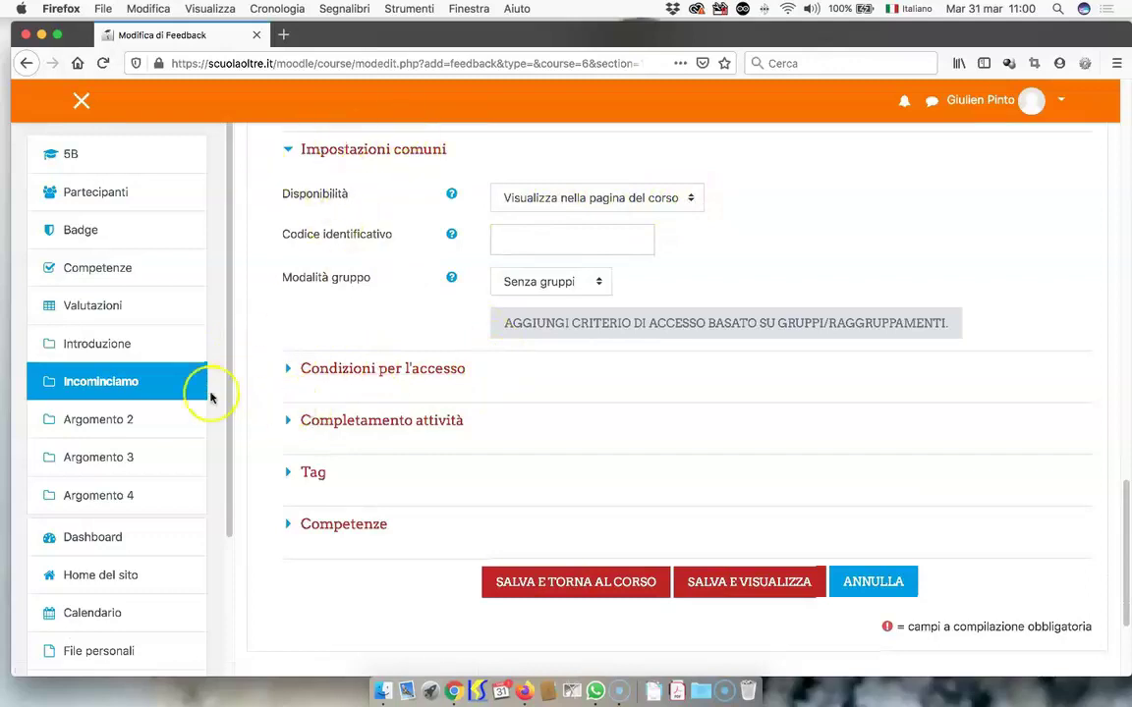
Step: Examine the feedback's access conditions (Condizioni per l'accesso) and activity completion (Completamento attività) settings, including the expected completion date
{"action": "scroll", "coordinate": [285, 378], "scroll_direction": "down", "scroll_amount": 1}
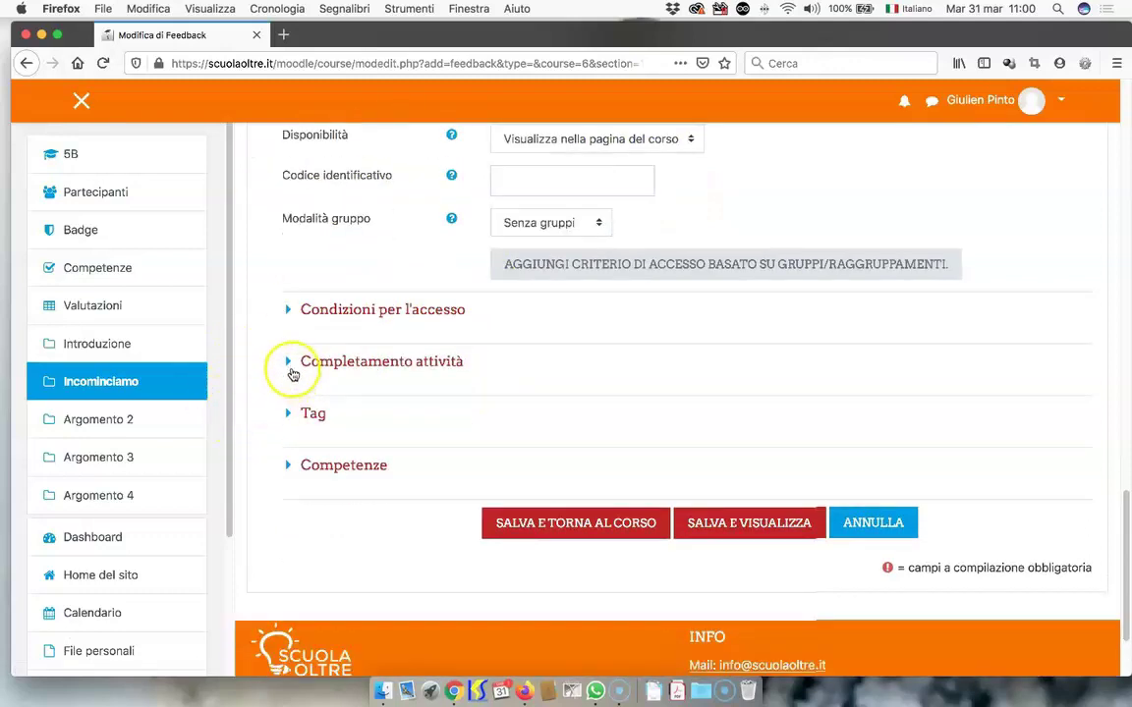
{"action": "left_click", "coordinate": [286, 309]}
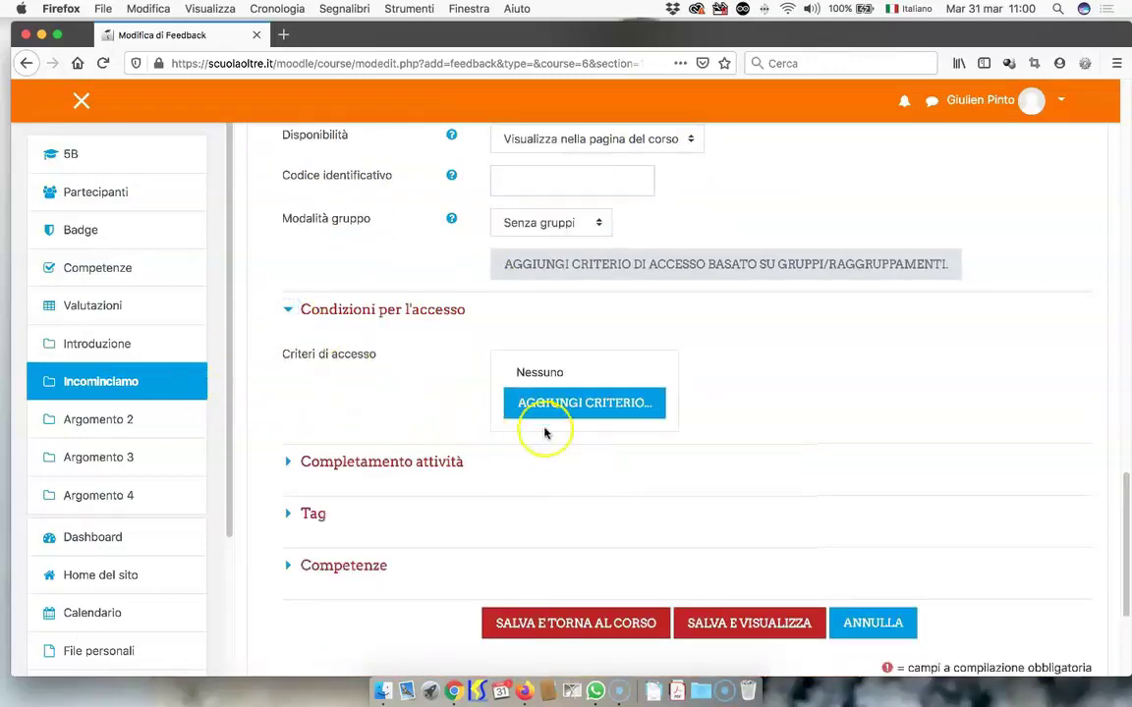
{"action": "left_click", "coordinate": [291, 462]}
{"action": "scroll", "coordinate": [753, 433], "scroll_direction": "down", "scroll_amount": 1}
{"action": "scroll", "coordinate": [753, 433], "scroll_direction": "down", "scroll_amount": 3}
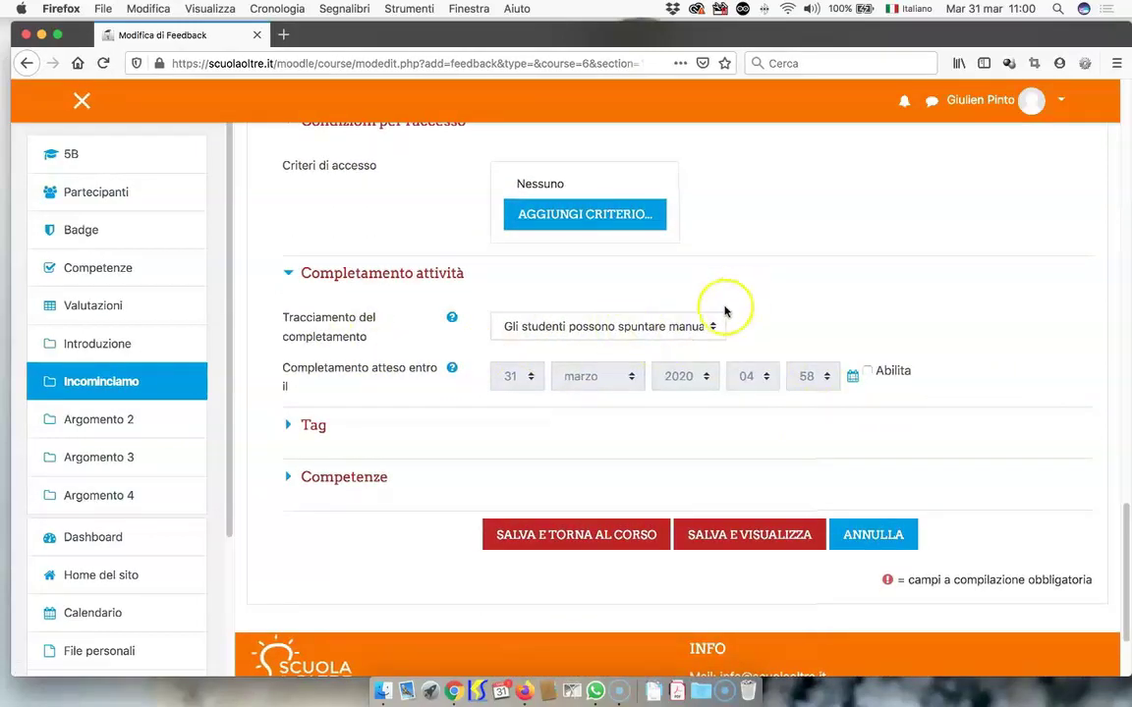
{"action": "left_click", "coordinate": [865, 375]}
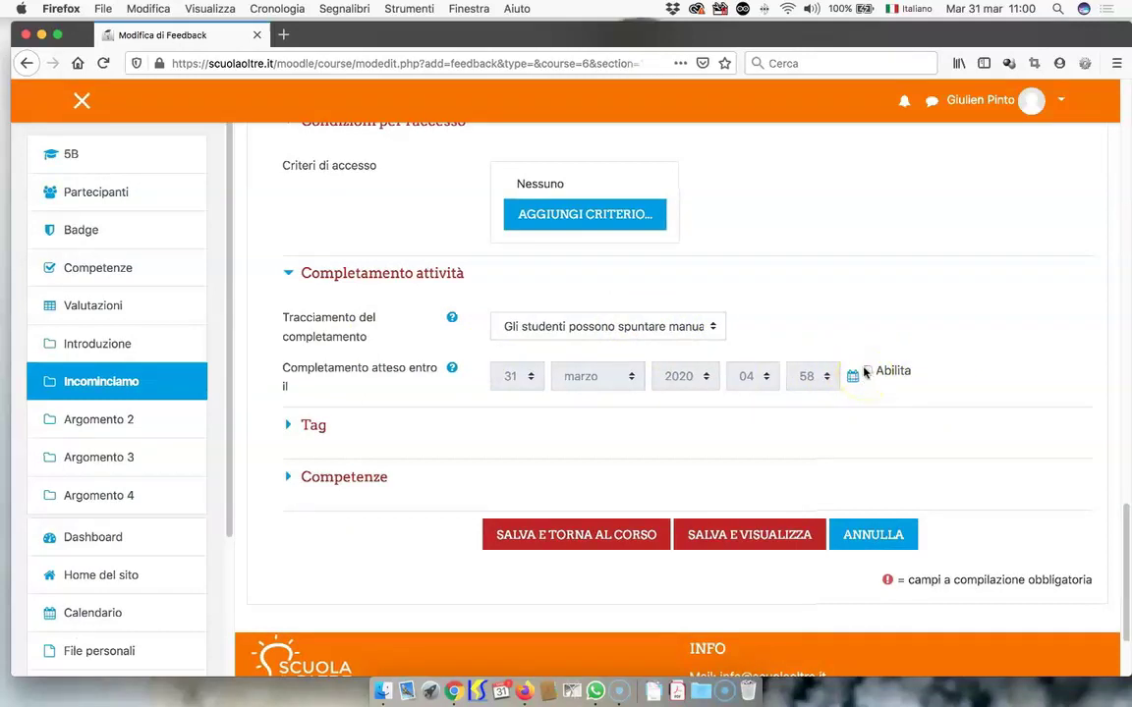
{"action": "left_click", "coordinate": [864, 377]}
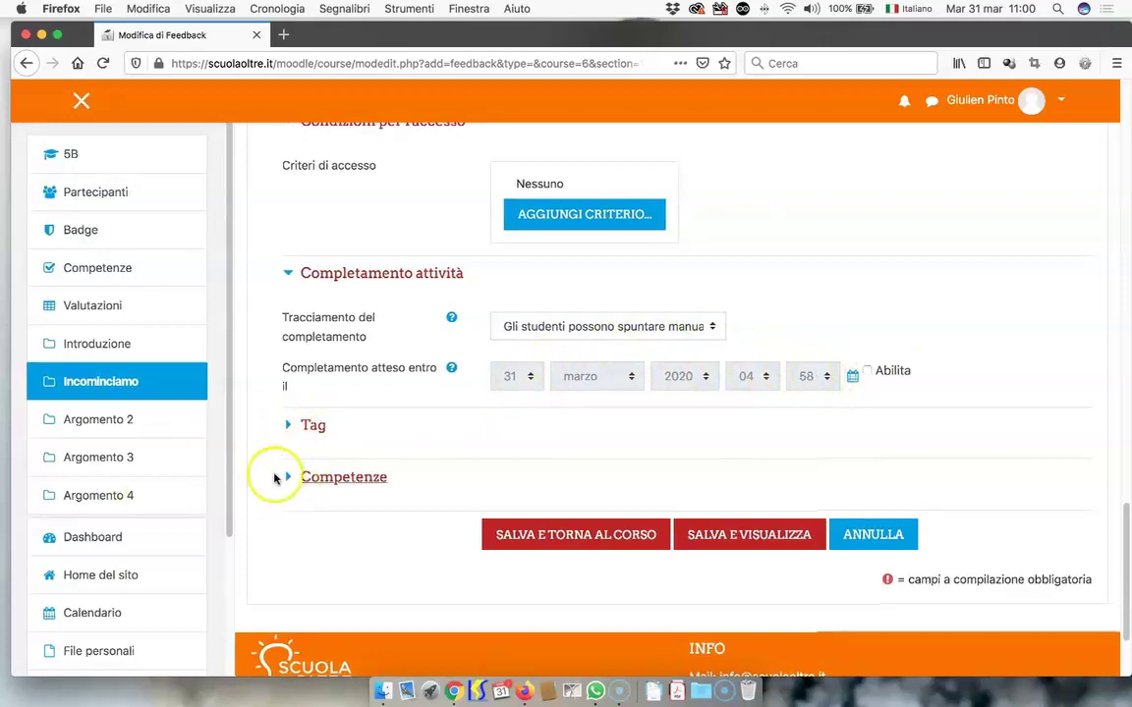
Step: Save the feedback activity and return to the course page at the Incominciamo section
{"action": "left_click", "coordinate": [578, 537]}
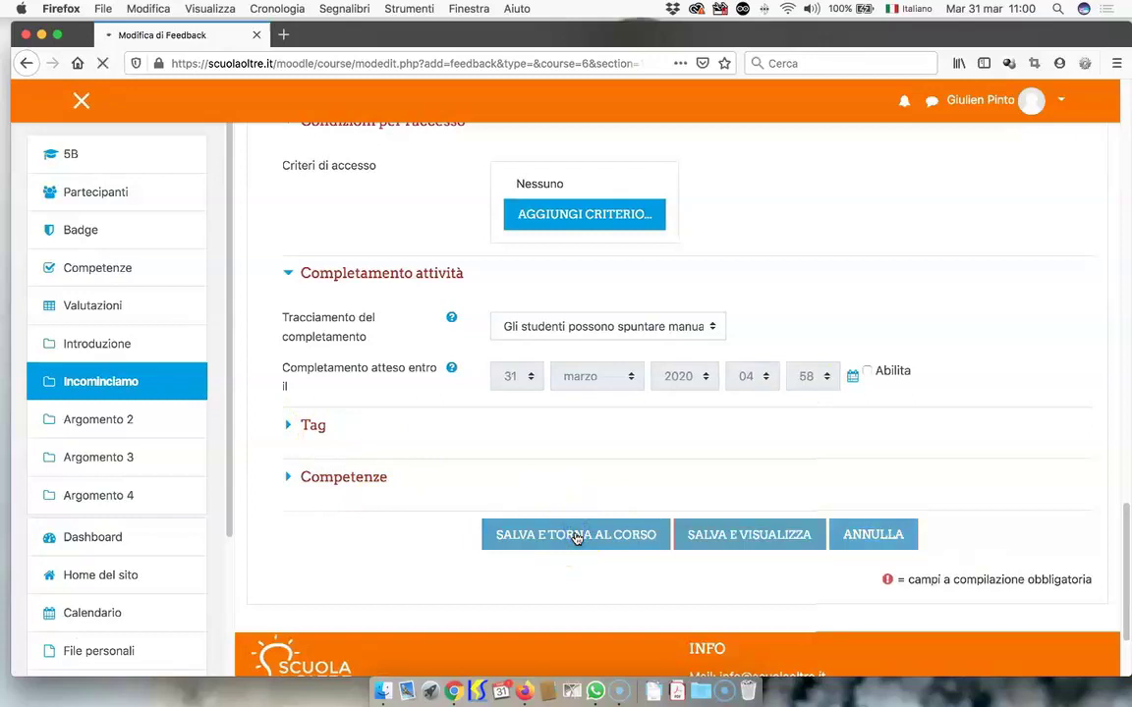
{"action": "scroll", "coordinate": [469, 456], "scroll_direction": "up", "scroll_amount": 2}
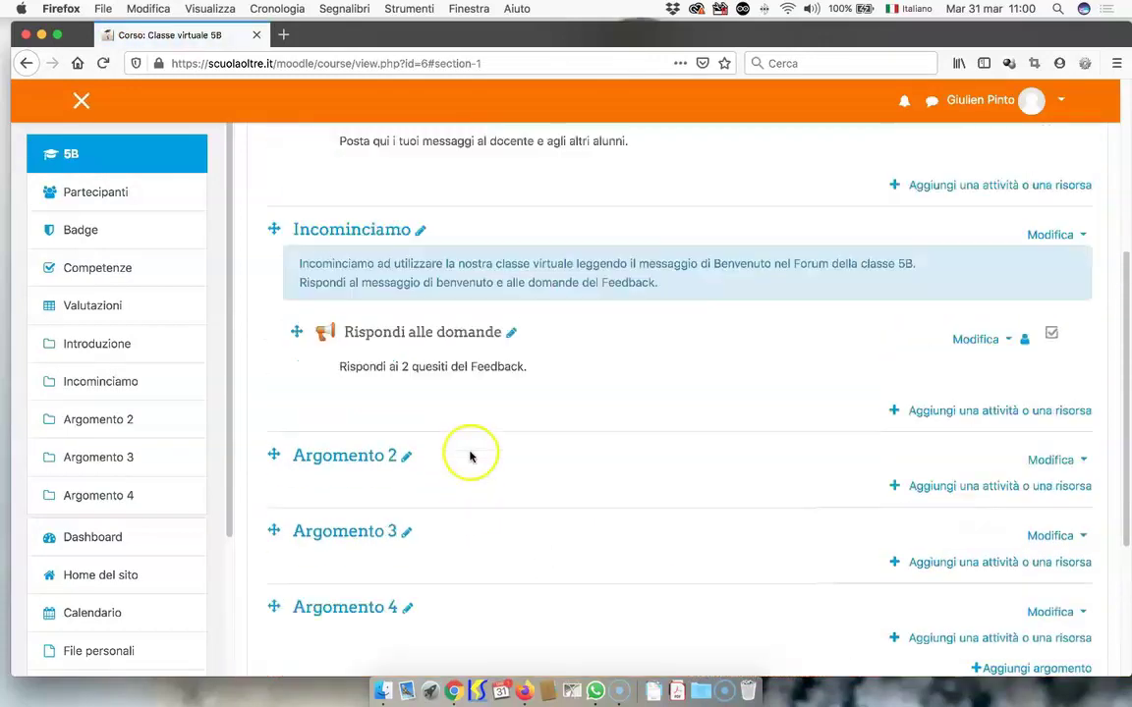
{"action": "scroll", "coordinate": [469, 456], "scroll_direction": "up", "scroll_amount": 1}
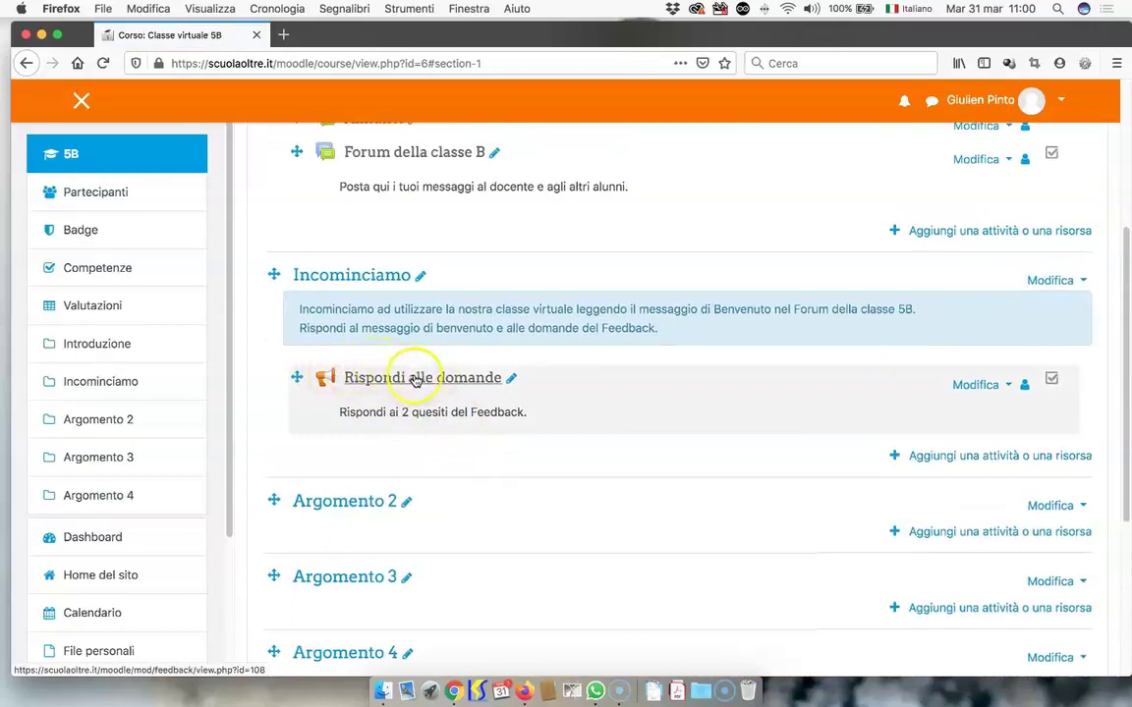
Step: Add a short-answer question (Risposta breve) "Hai risposto al post di benvenuto nel Forum?" to the "Rispondi alle domande" feedback and save it
{"action": "left_click", "coordinate": [421, 378]}
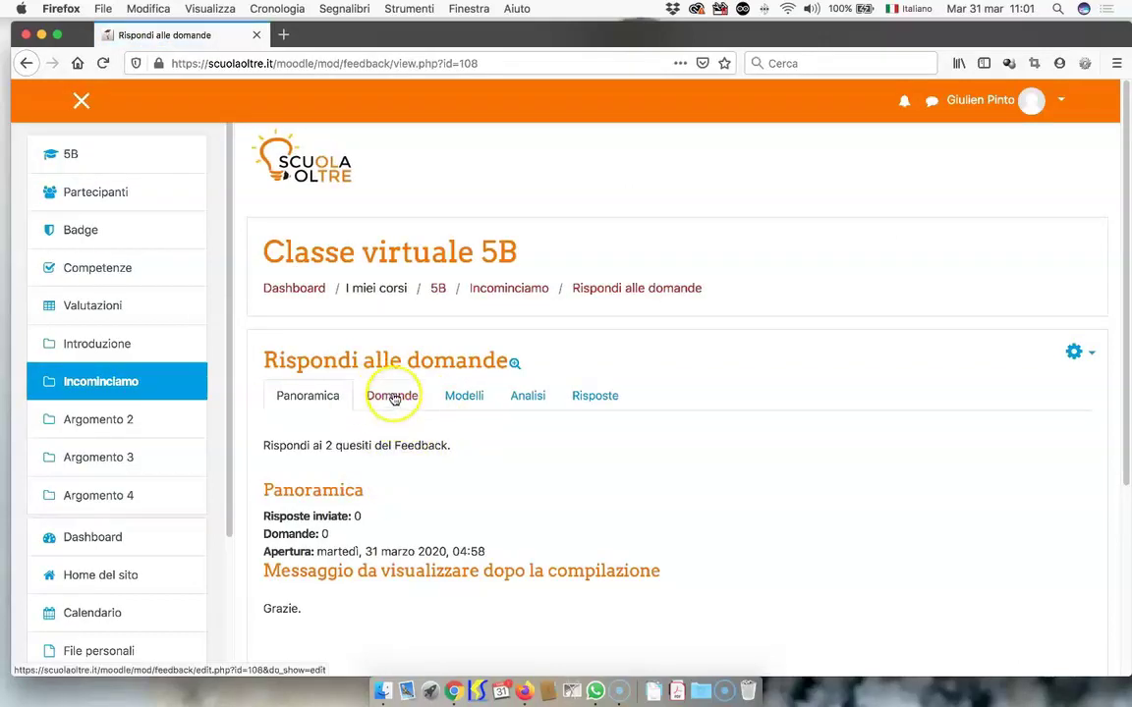
{"action": "left_click", "coordinate": [392, 396]}
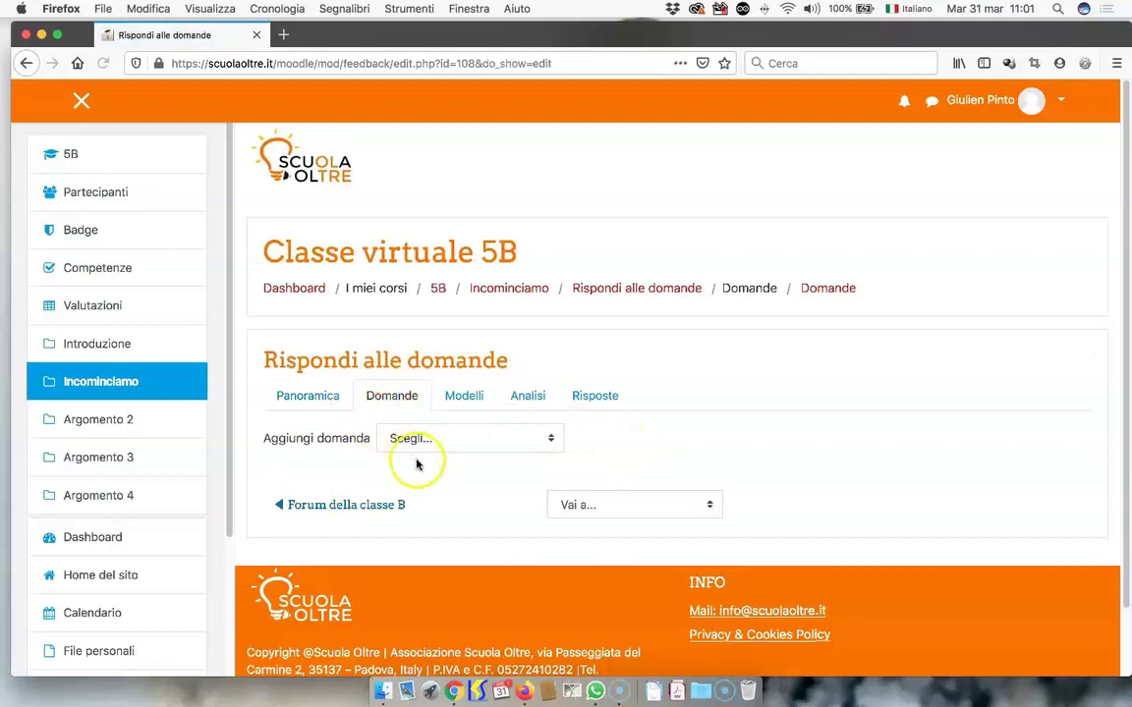
{"action": "scroll", "coordinate": [484, 450], "scroll_direction": "down", "scroll_amount": 1}
{"action": "left_click", "coordinate": [550, 388]}
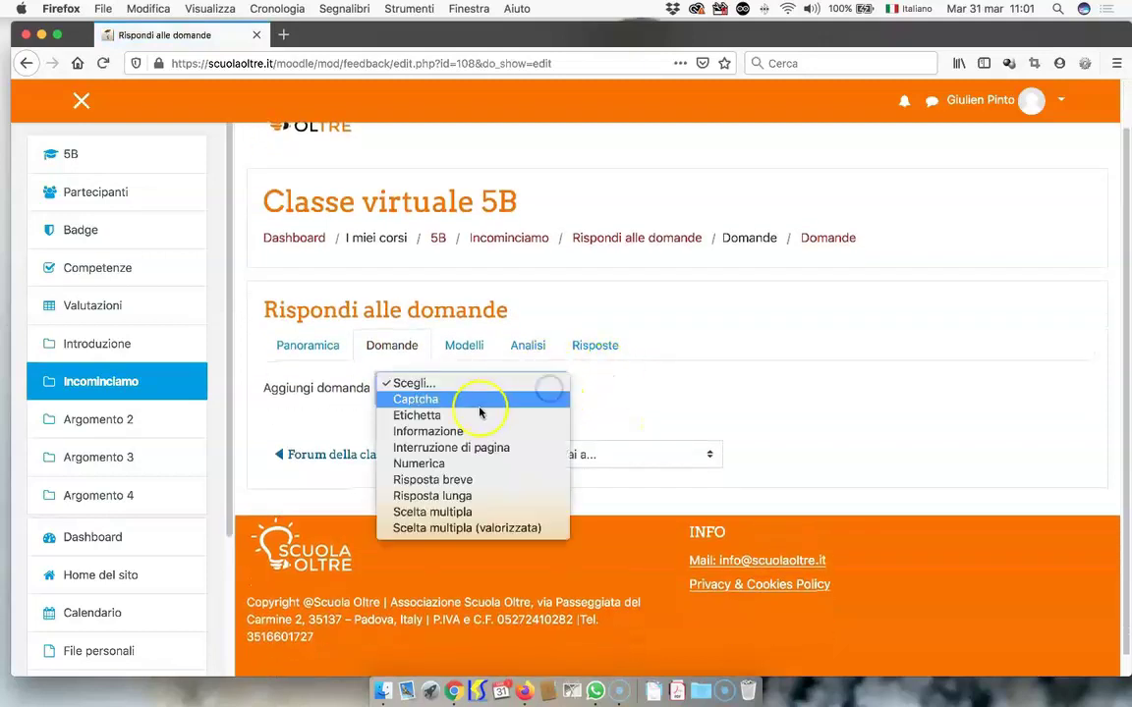
{"action": "left_click", "coordinate": [477, 481]}
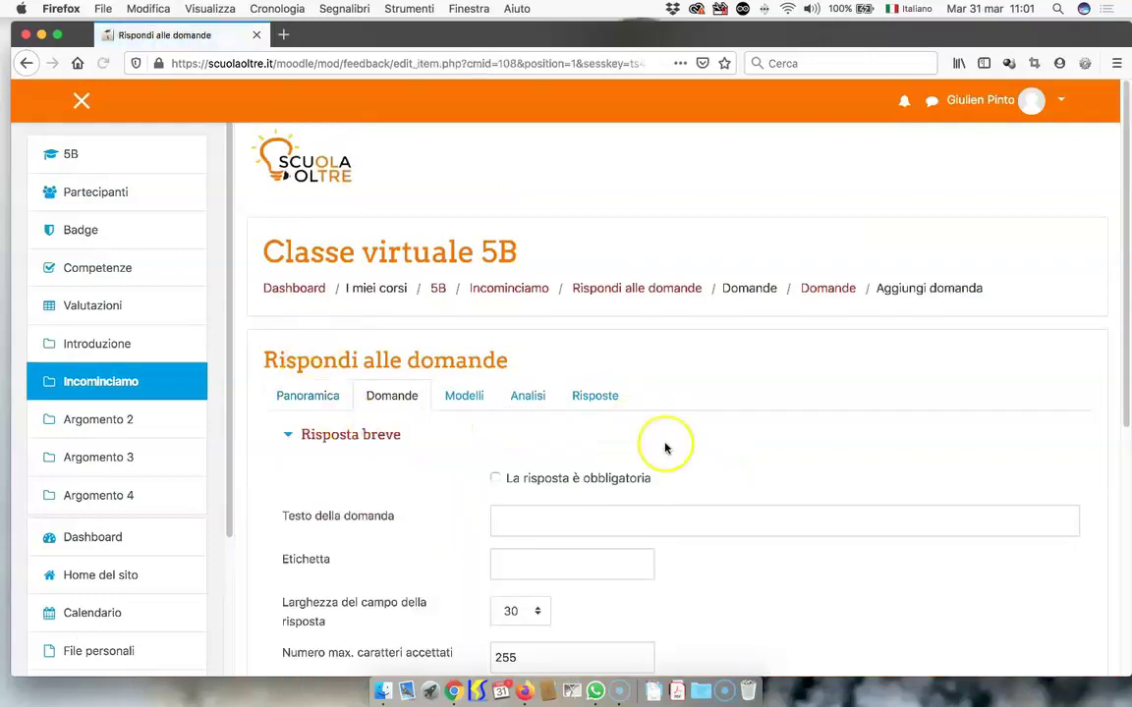
{"action": "scroll", "coordinate": [742, 424], "scroll_direction": "down", "scroll_amount": 2}
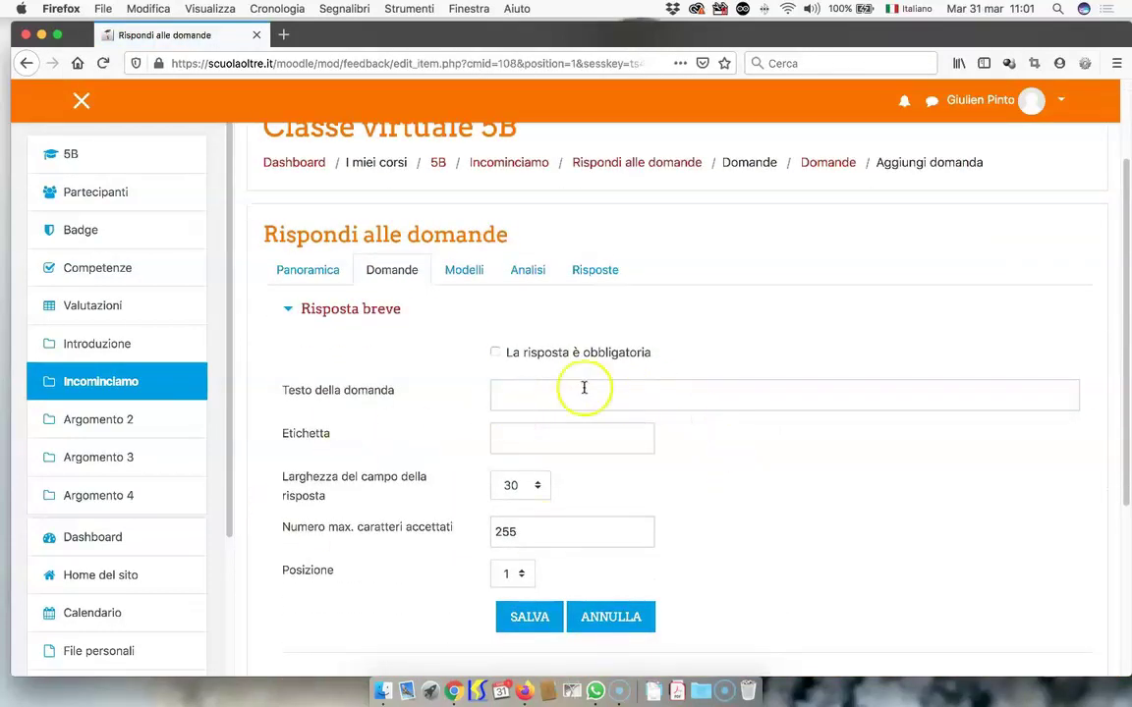
{"action": "left_click", "coordinate": [568, 394]}
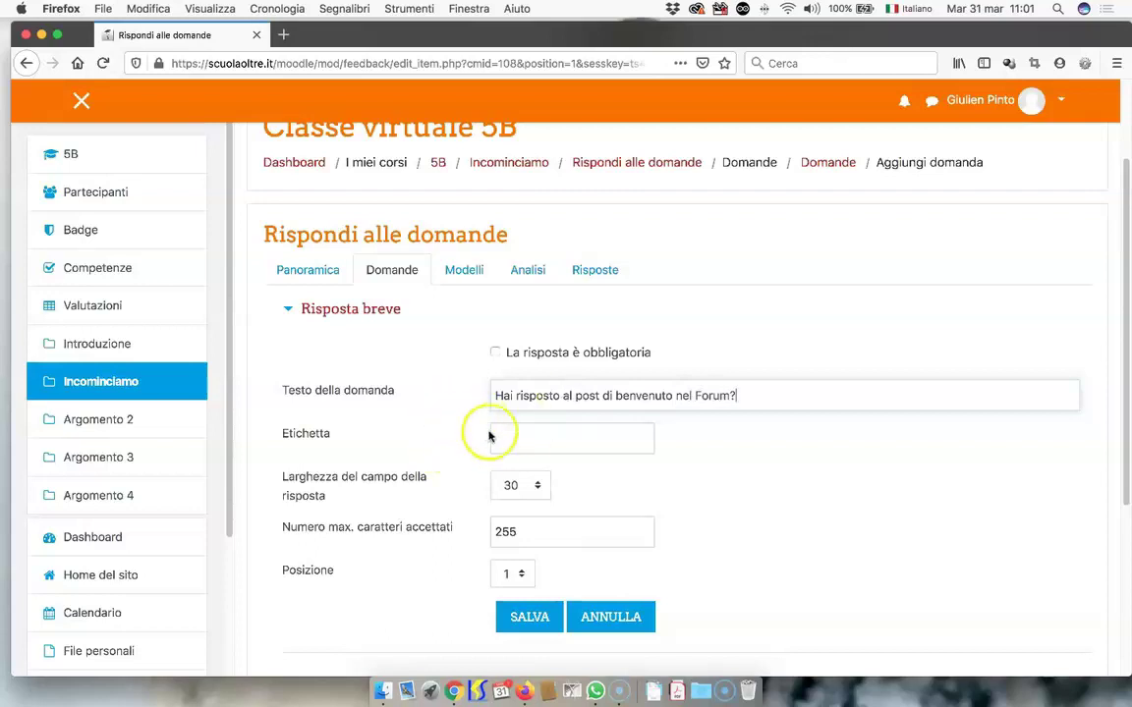
{"action": "scroll", "coordinate": [492, 437], "scroll_direction": "down", "scroll_amount": 3}
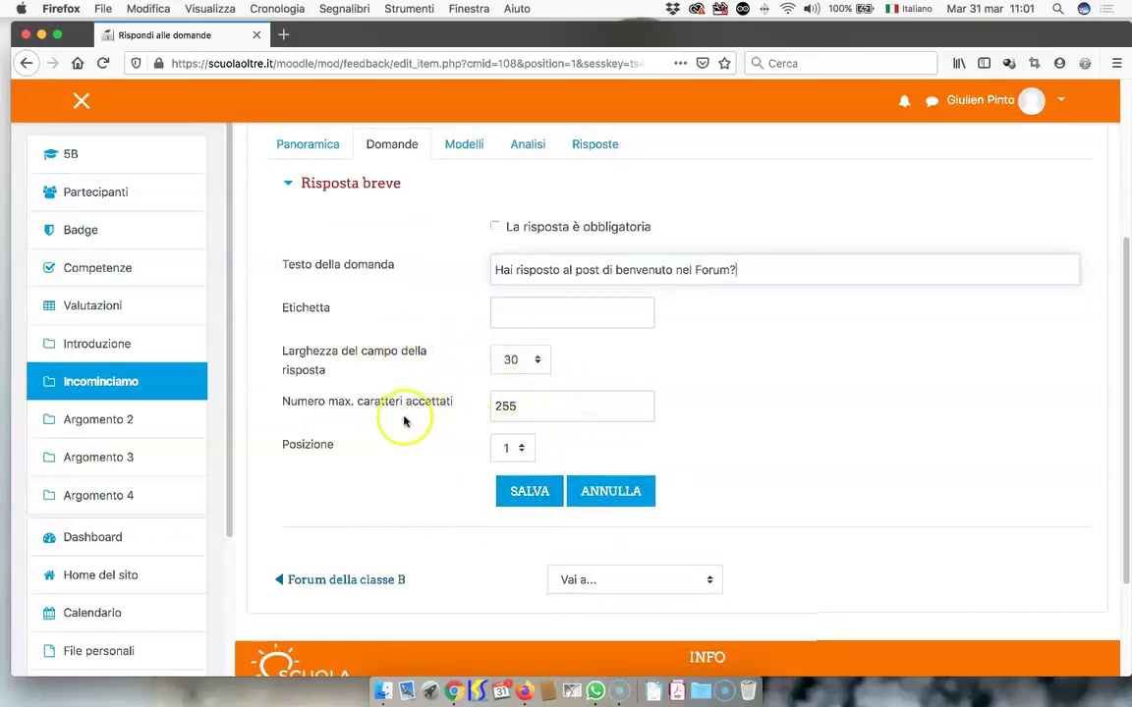
{"action": "left_click", "coordinate": [528, 492]}
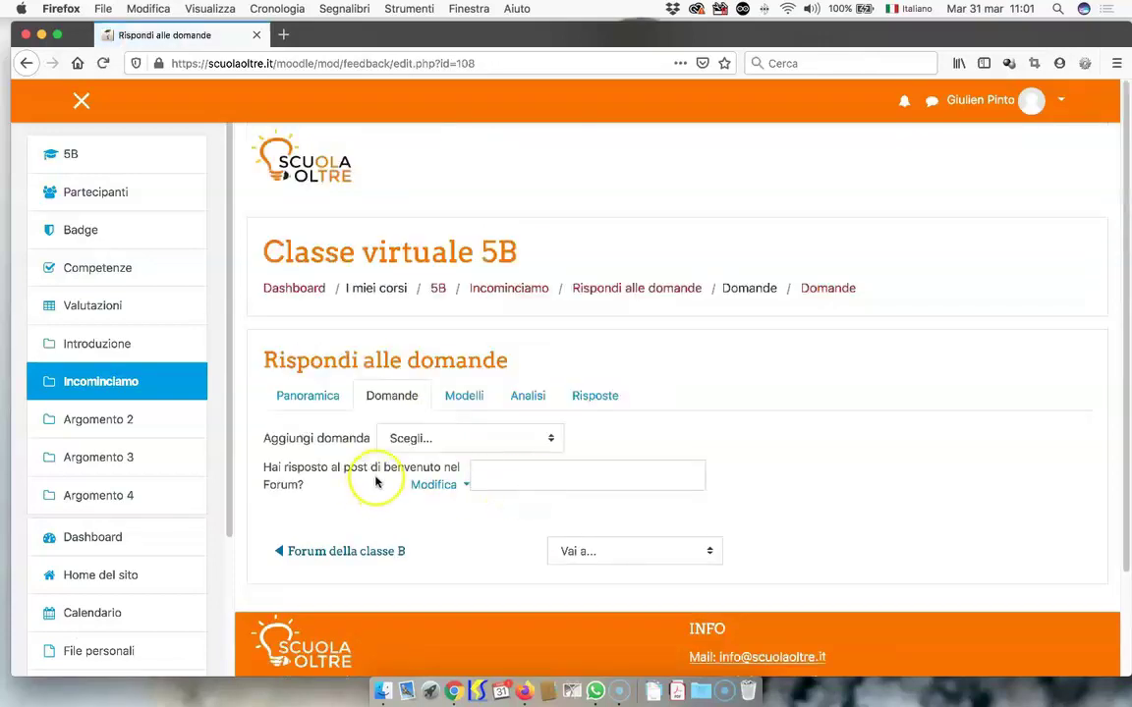
Step: Edit the question about the welcome post to make its answer mandatory and save the changes
{"action": "left_click", "coordinate": [438, 485]}
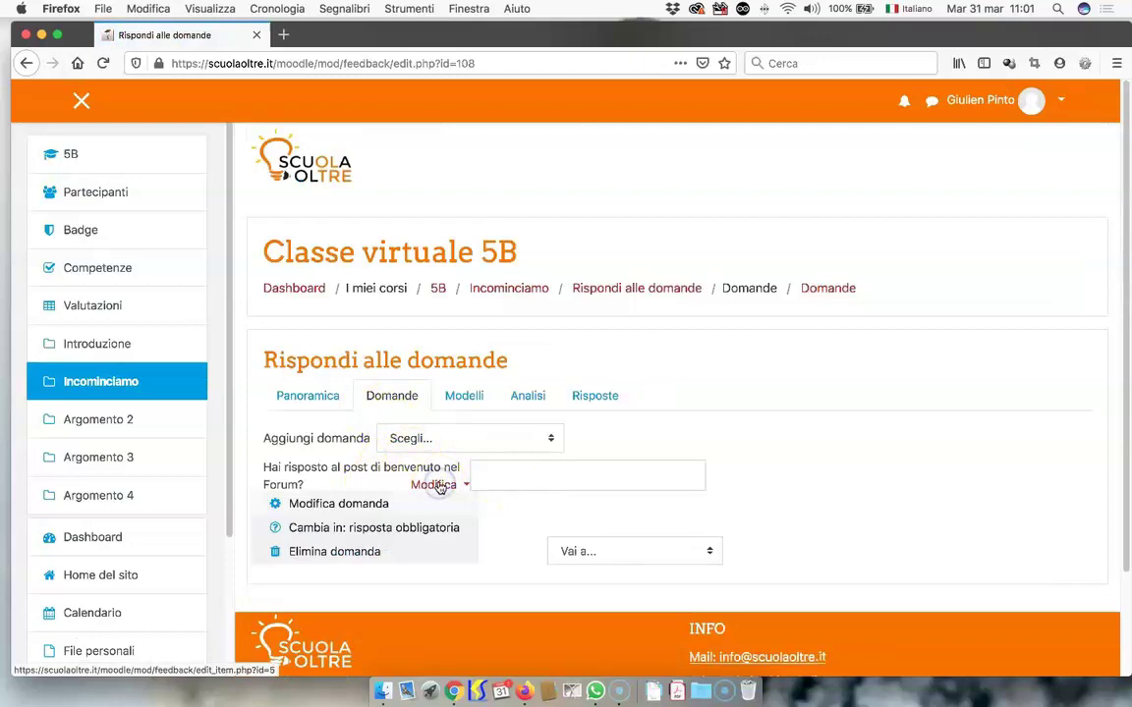
{"action": "left_click", "coordinate": [388, 504]}
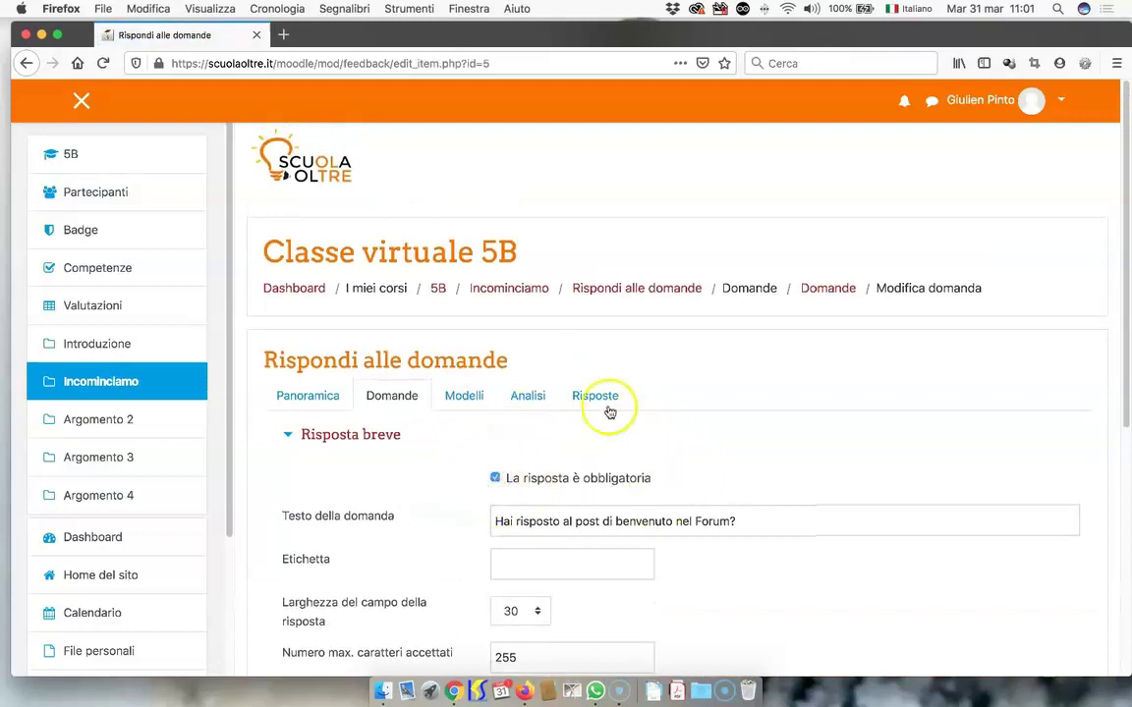
{"action": "scroll", "coordinate": [576, 473], "scroll_direction": "down", "scroll_amount": 5}
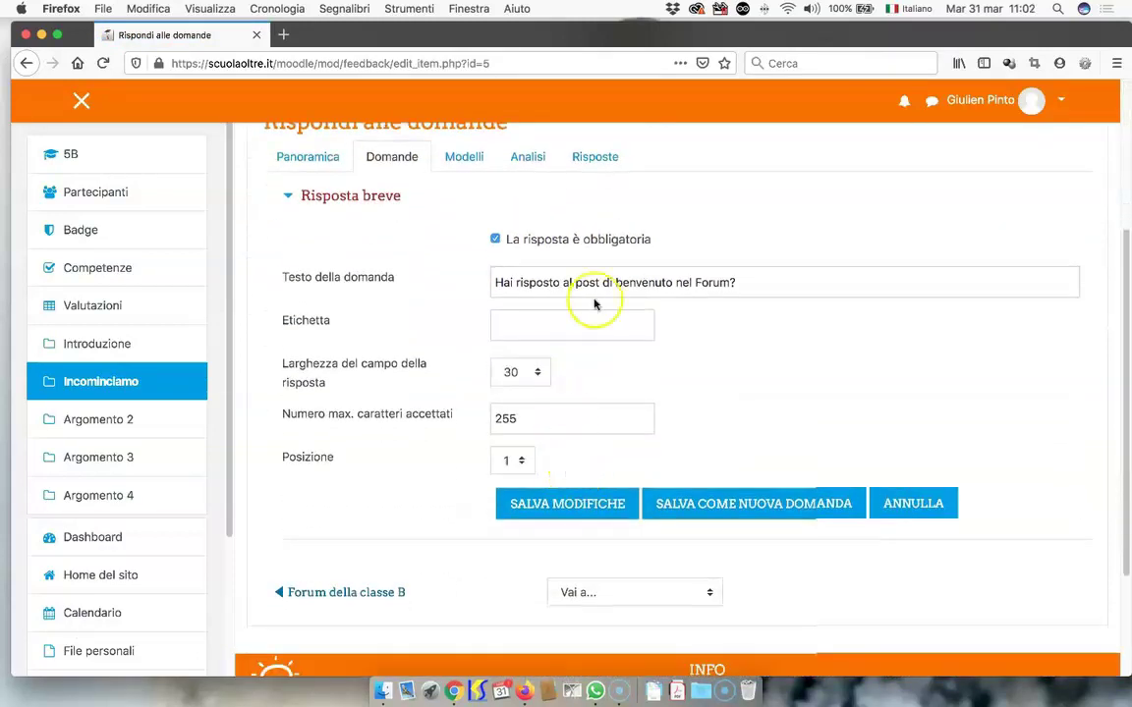
{"action": "left_click", "coordinate": [565, 506]}
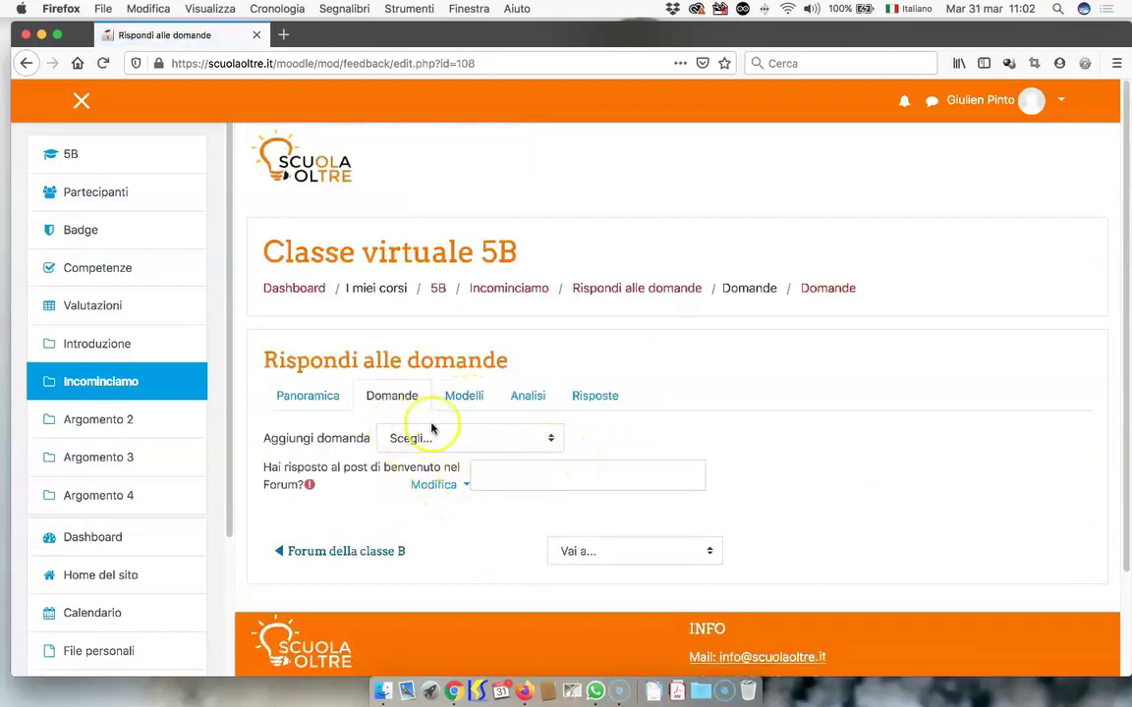
Step: Add a second short-answer question "Ti è sembrato difficile?" with a mandatory answer and save it
{"action": "left_click", "coordinate": [547, 438]}
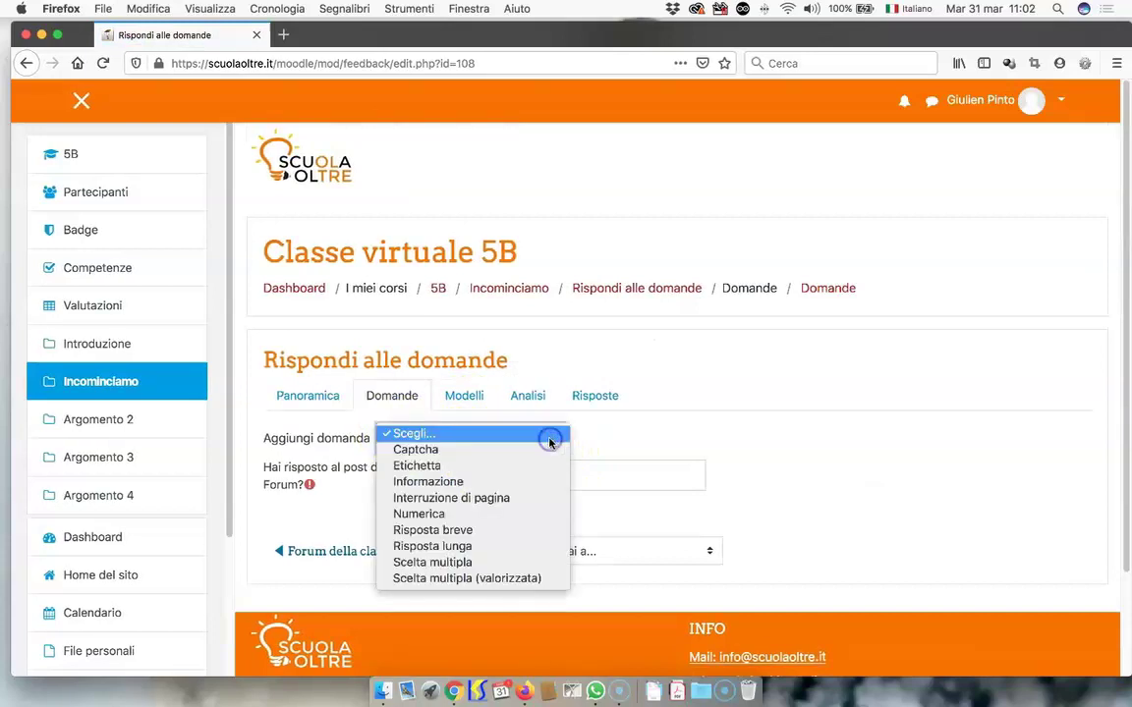
{"action": "left_click", "coordinate": [468, 531]}
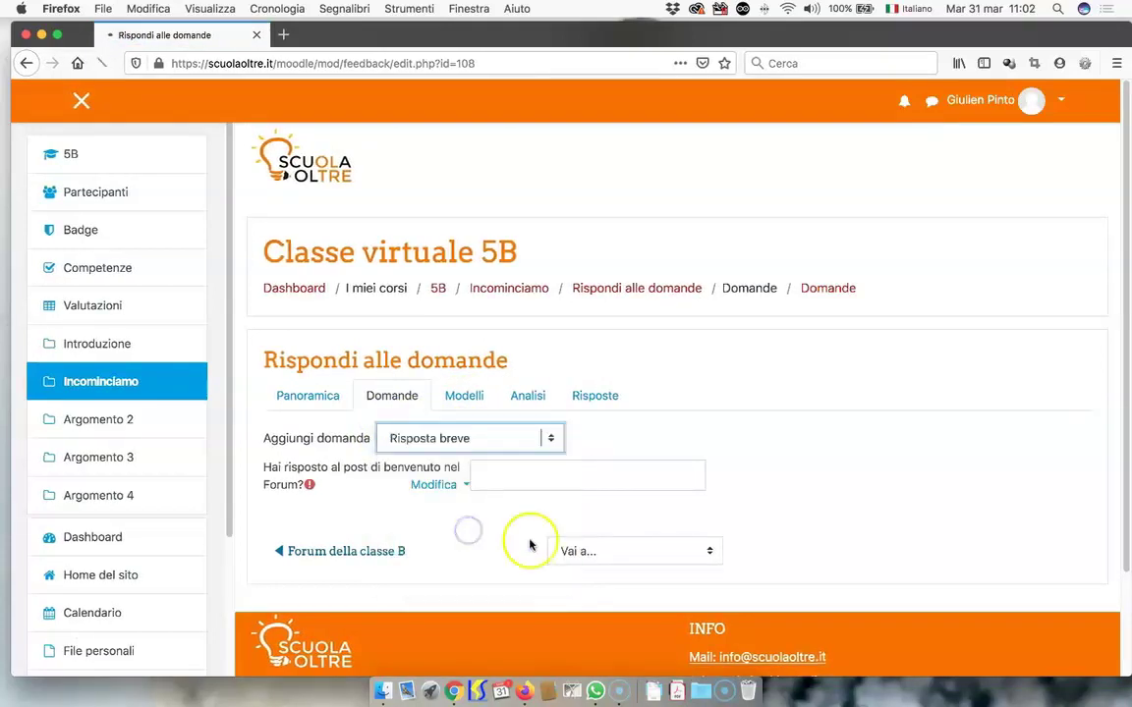
{"action": "left_click", "coordinate": [577, 520]}
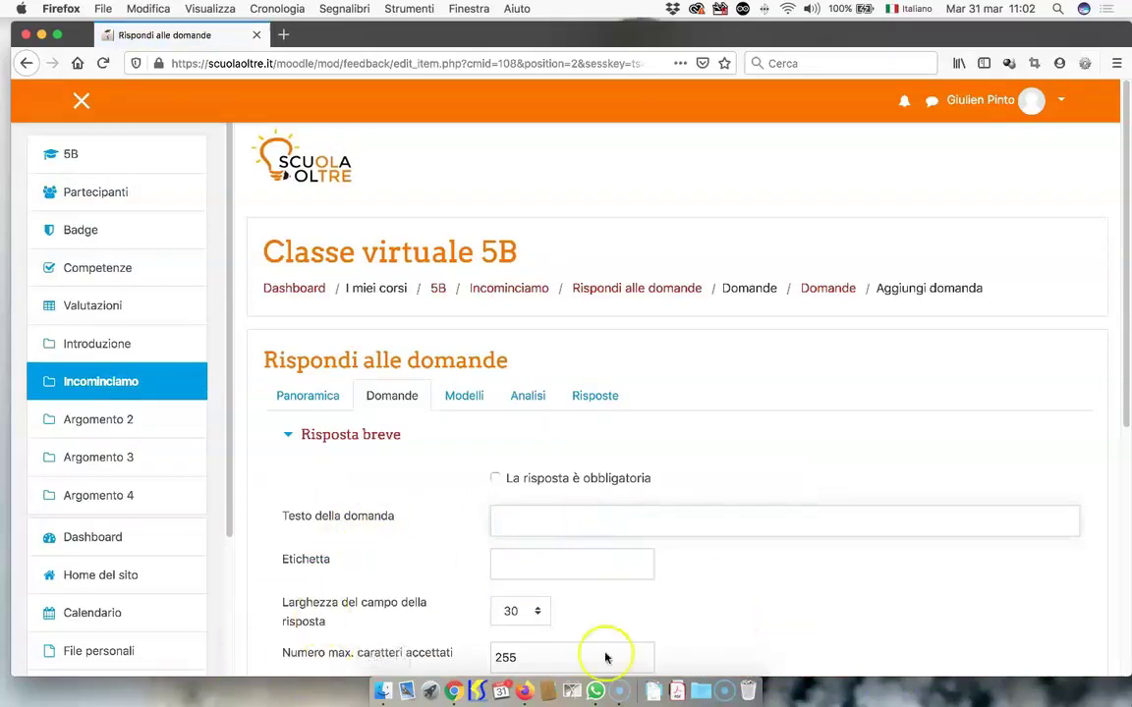
{"action": "type", "text": "Ti è sembrato difficile?"}
{"action": "scroll", "coordinate": [488, 379], "scroll_direction": "down", "scroll_amount": 3}
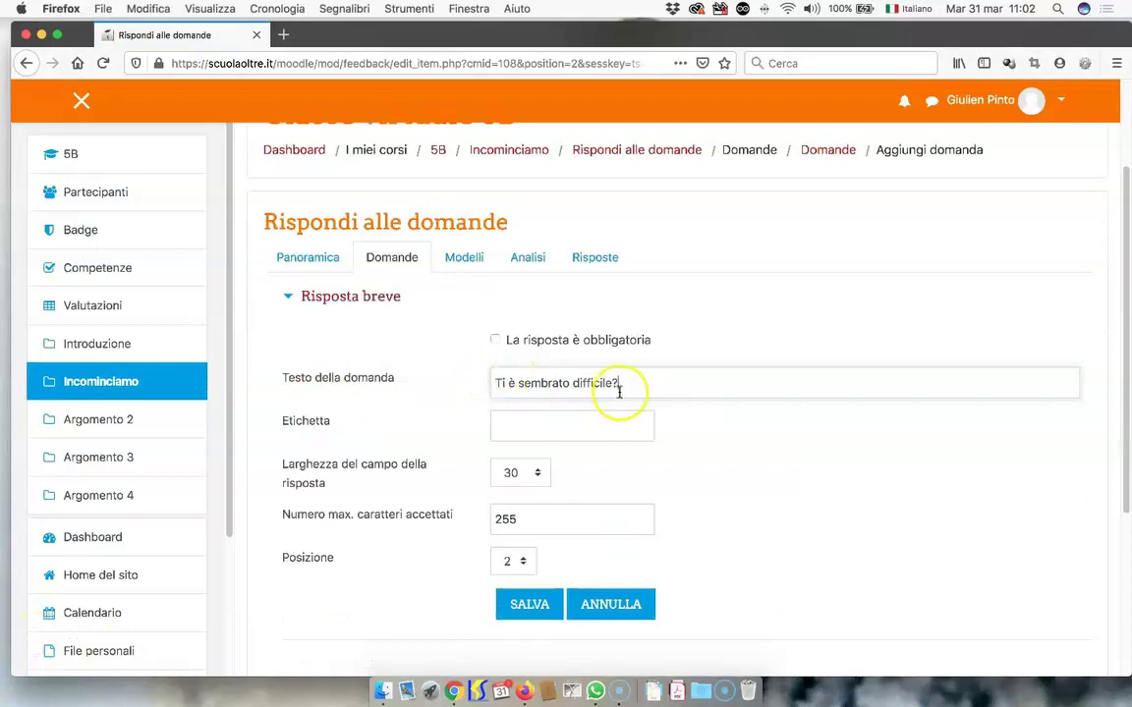
{"action": "left_click", "coordinate": [495, 344]}
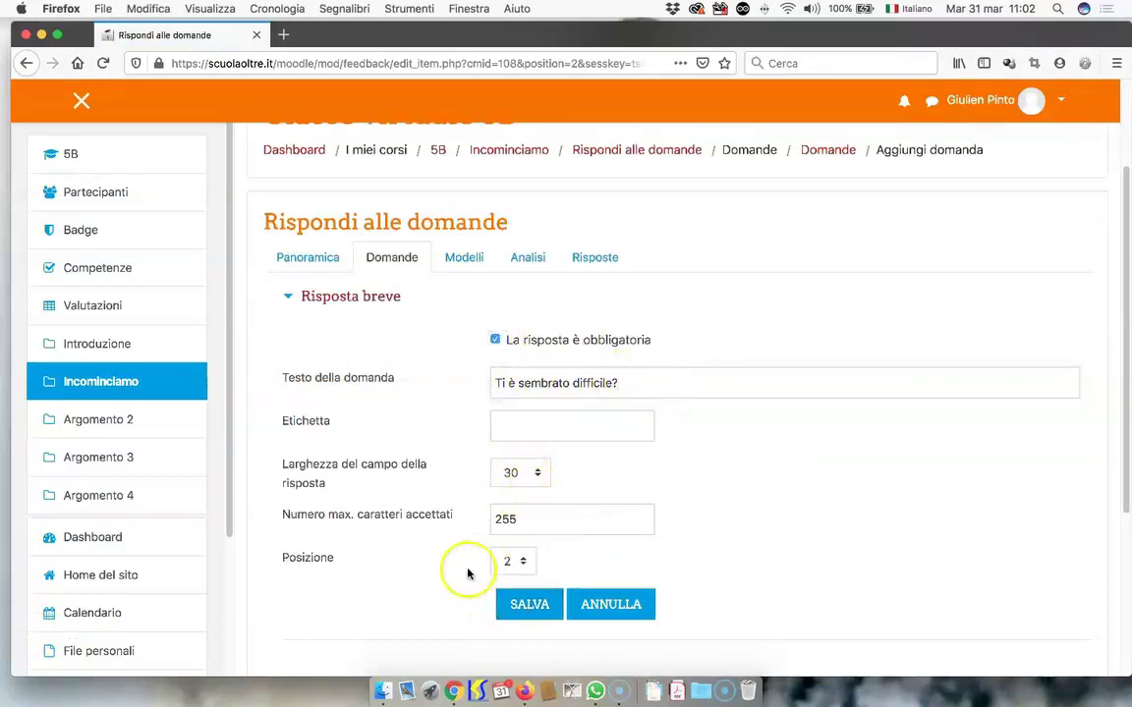
{"action": "left_click", "coordinate": [529, 603]}
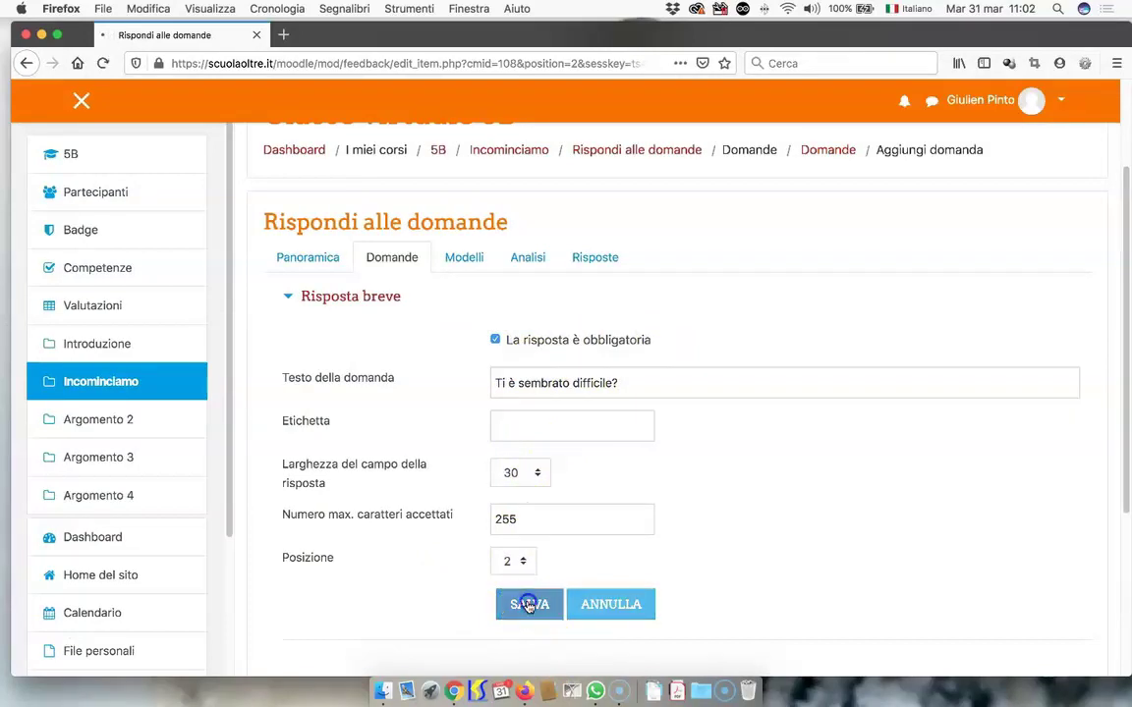
Step: View the feedback's responses (Risposte) and return to the 5B course page to check the Incominciamo section
{"action": "left_click", "coordinate": [595, 285]}
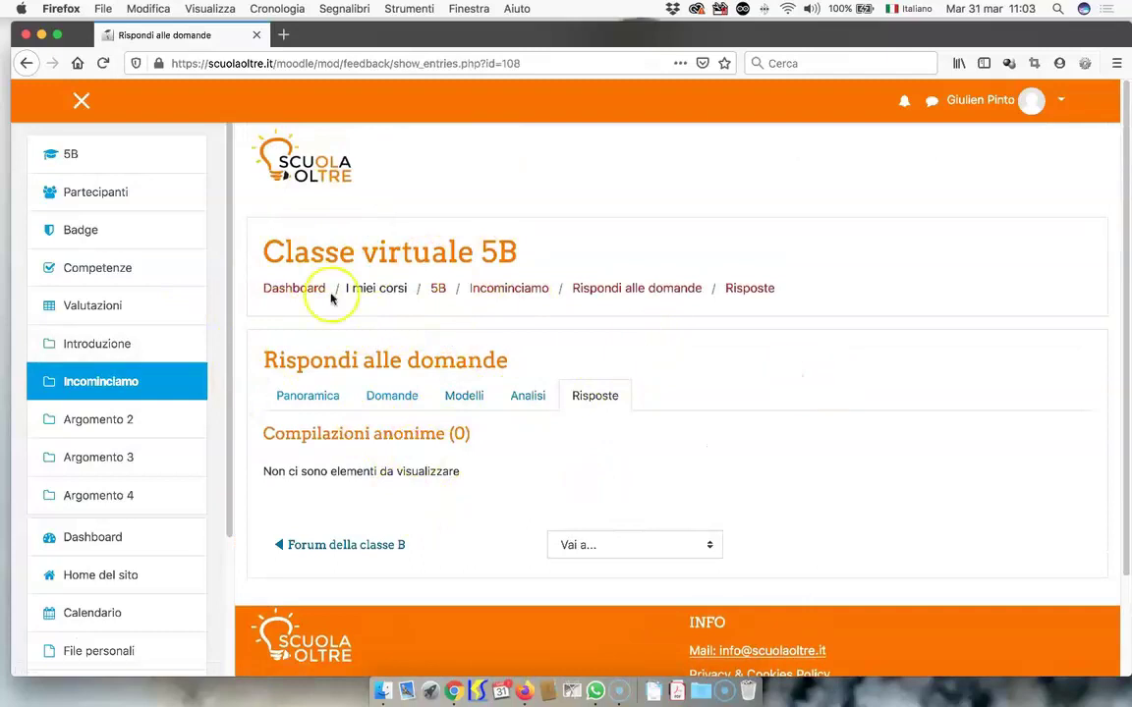
{"action": "left_click", "coordinate": [437, 288]}
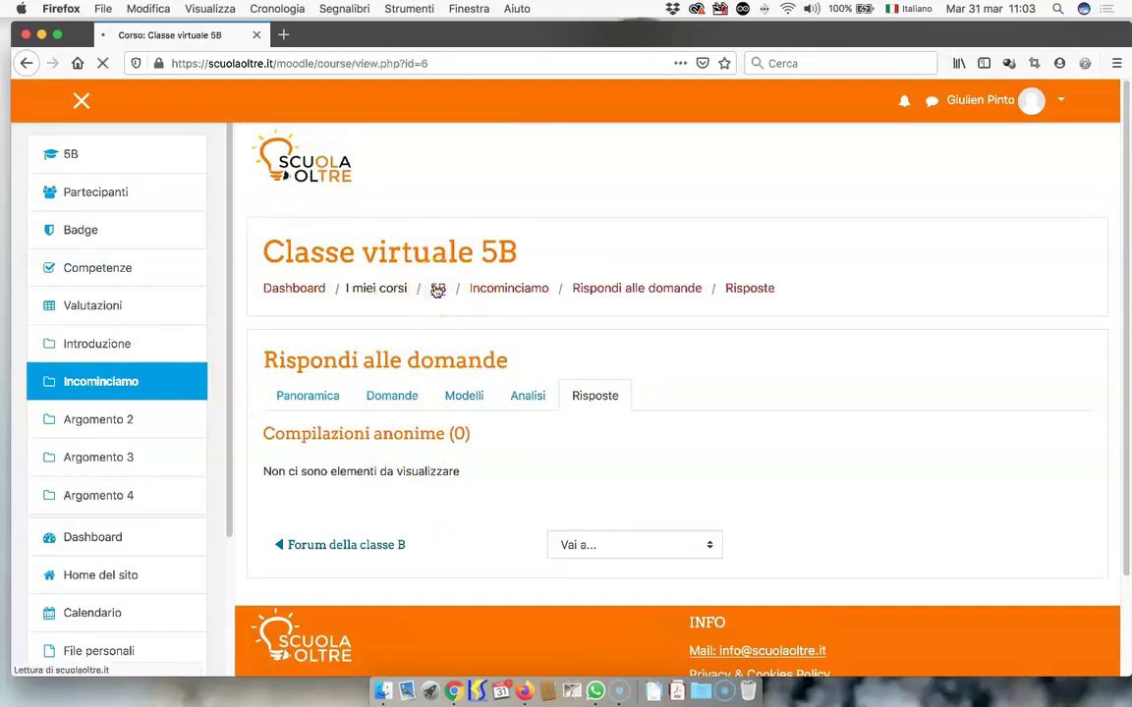
{"action": "scroll", "coordinate": [727, 473], "scroll_direction": "down", "scroll_amount": 4}
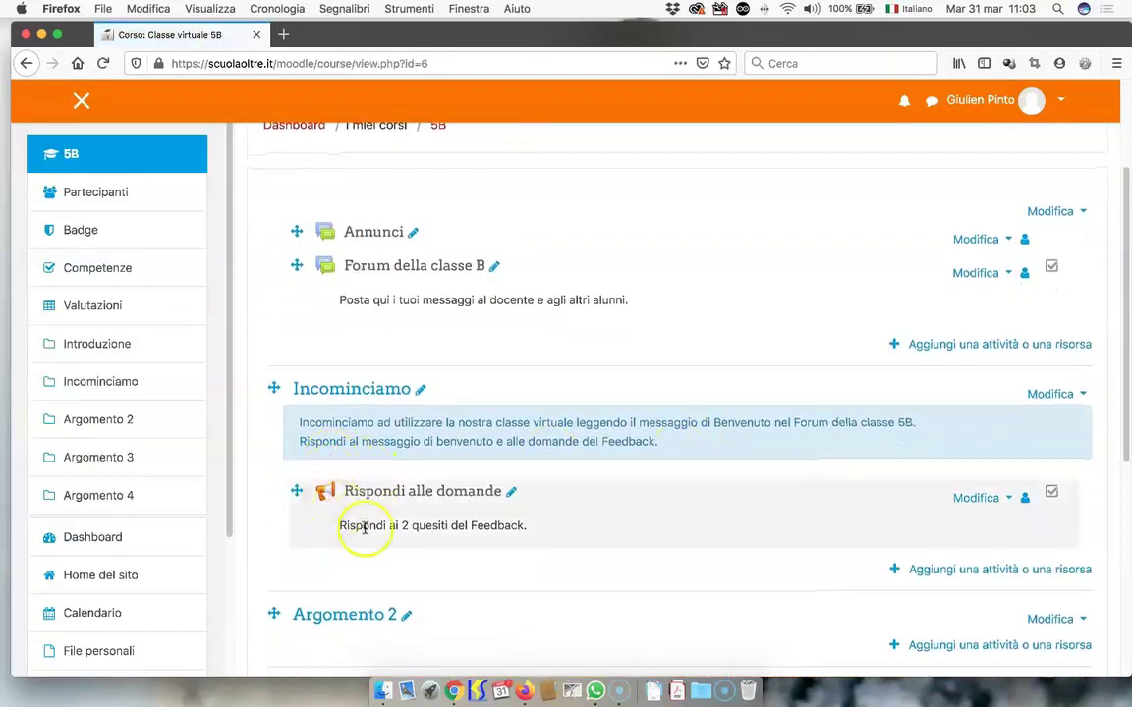